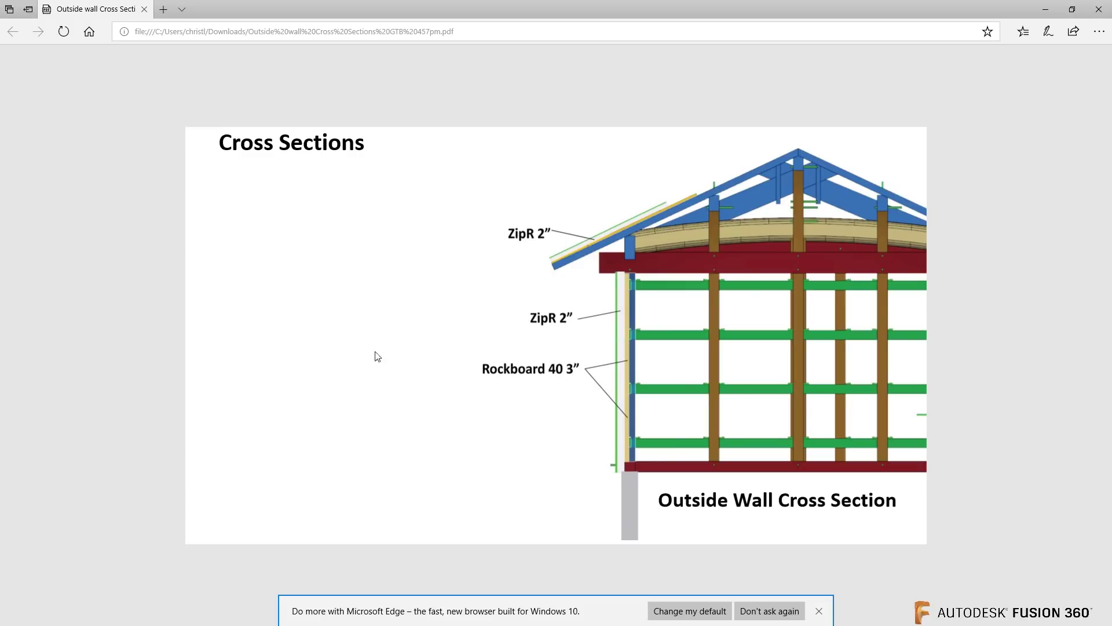
# - Close the cross-section PDF in Edge to bring Fusion 360 back into view
pyautogui.click(1098, 9)
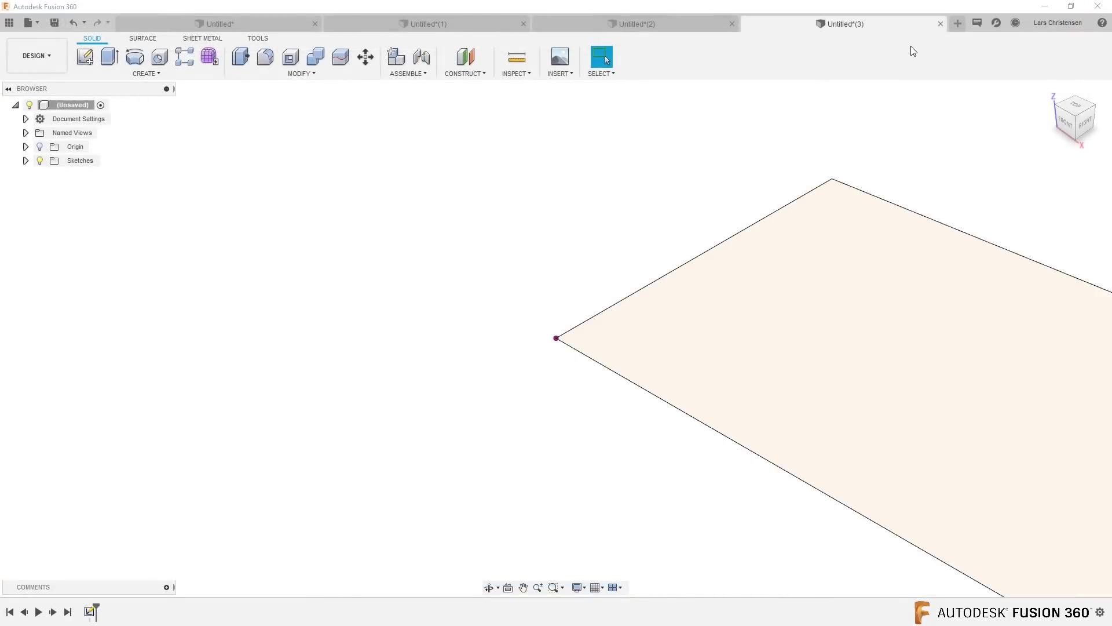
# - Start a new design and draw a 2-point rectangle from the origin on the front plane
pyautogui.click(961, 28)
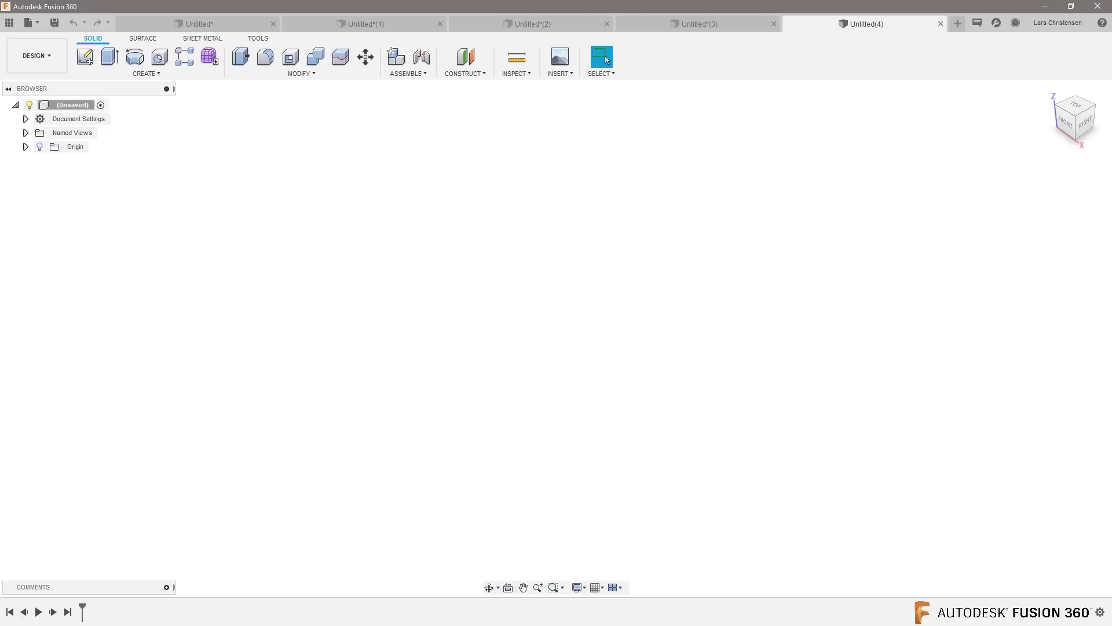
pyautogui.click(85, 56)
pyautogui.click(573, 331)
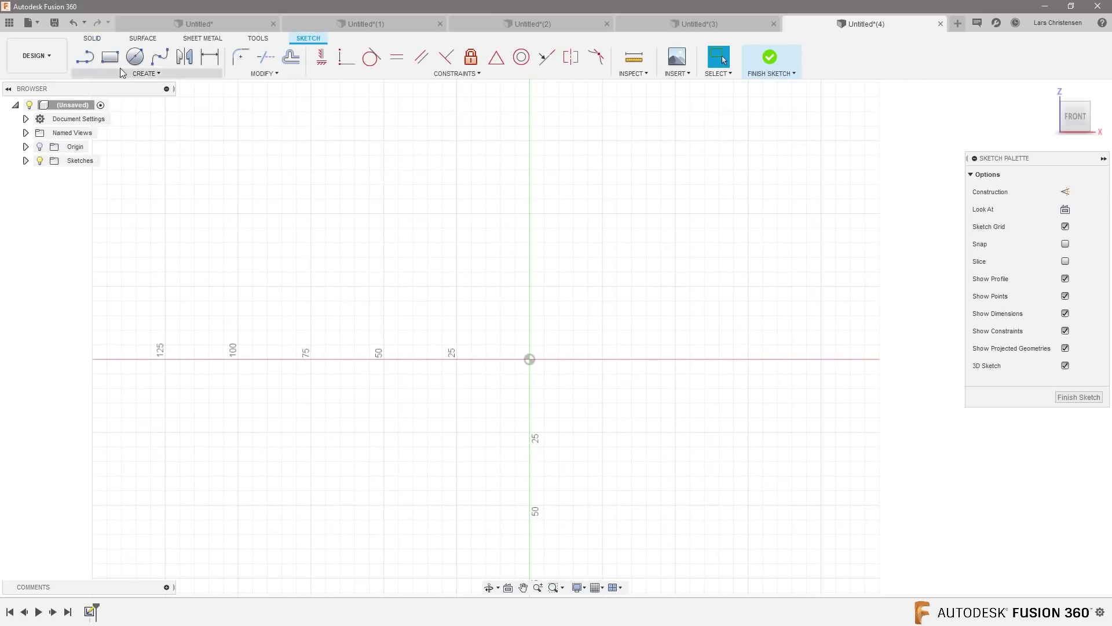
pyautogui.click(110, 57)
pyautogui.click(530, 359)
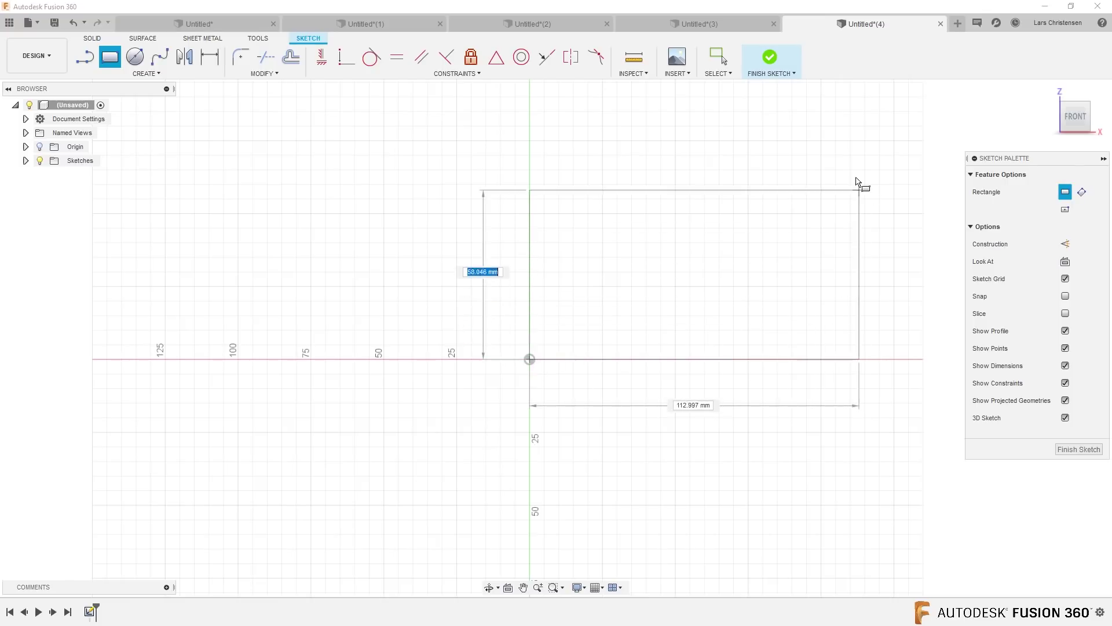
pyautogui.click(850, 131)
# - Offset the rectangle 5.371 mm inward to form the inner wall outline
pyautogui.press('o')
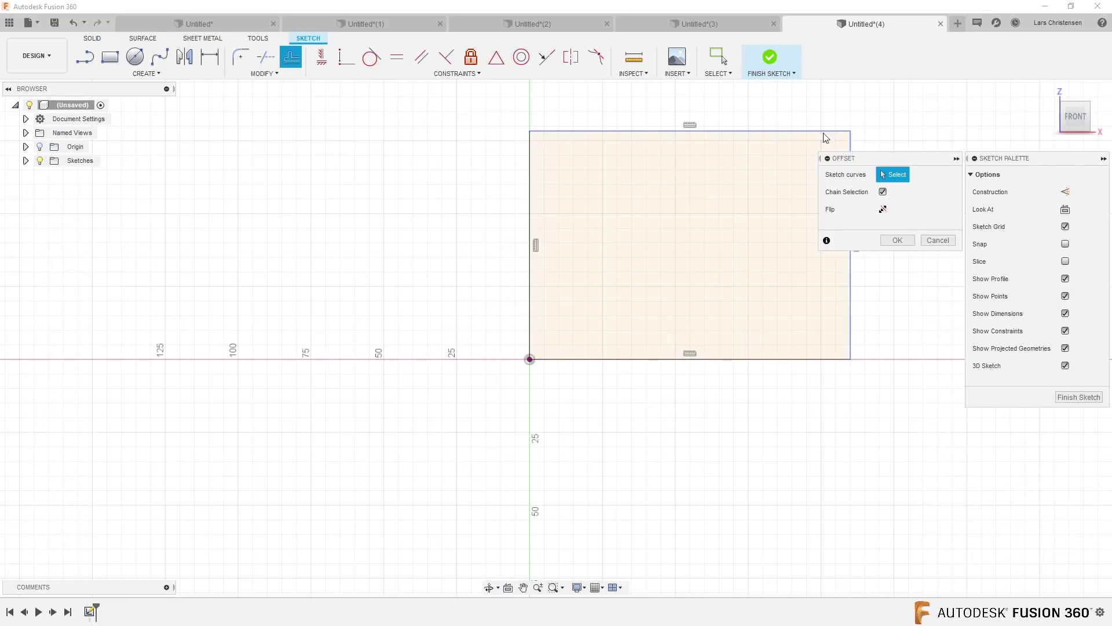
pyautogui.click(816, 131)
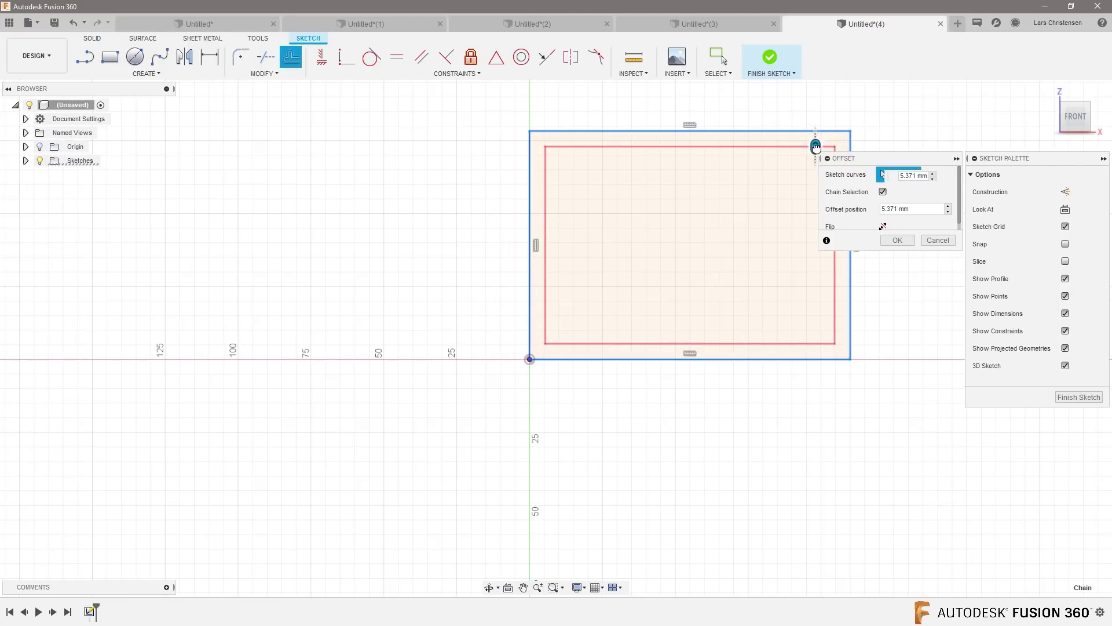
pyautogui.click(897, 240)
pyautogui.scroll(-3, 176, 458)
pyautogui.scroll(3, 650, 330)
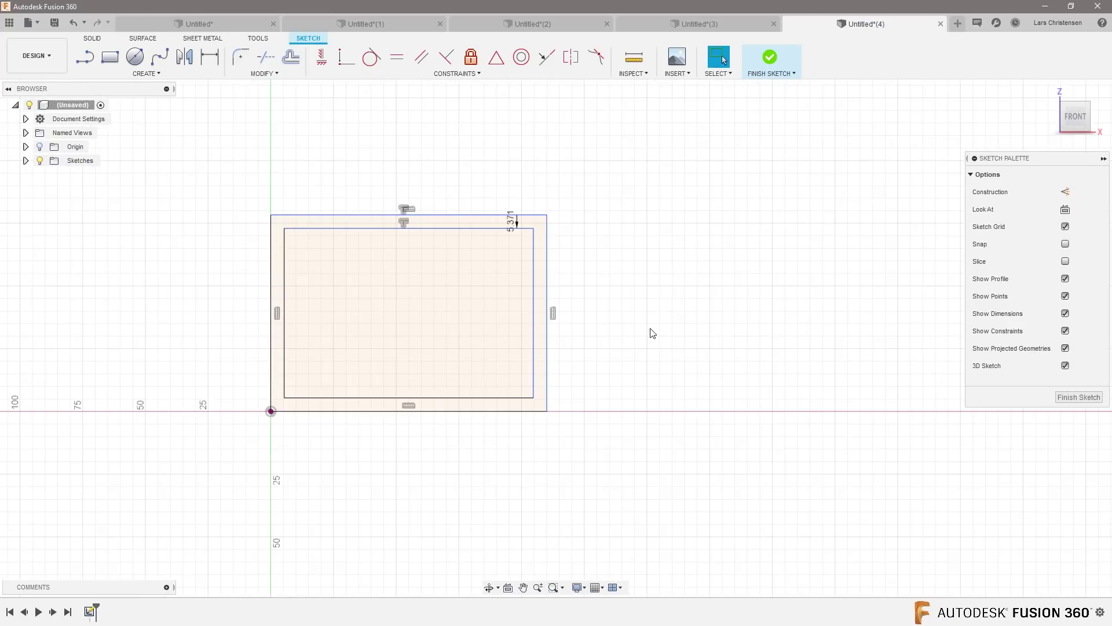
pyautogui.scroll(-1, 638, 434)
pyautogui.scroll(1, 636, 419)
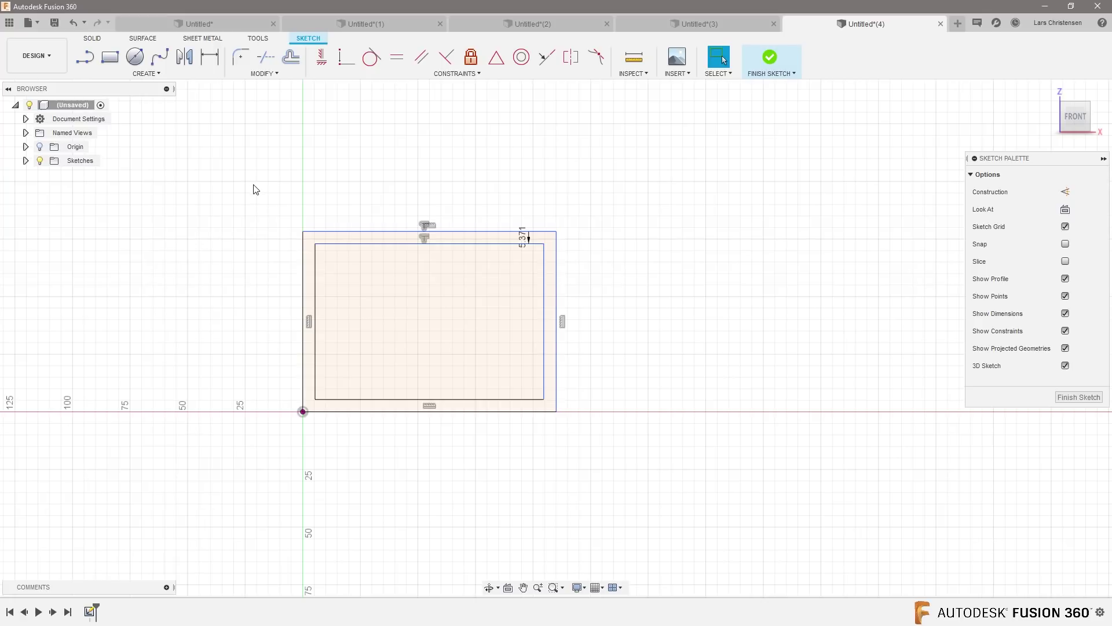
pyautogui.click(84, 56)
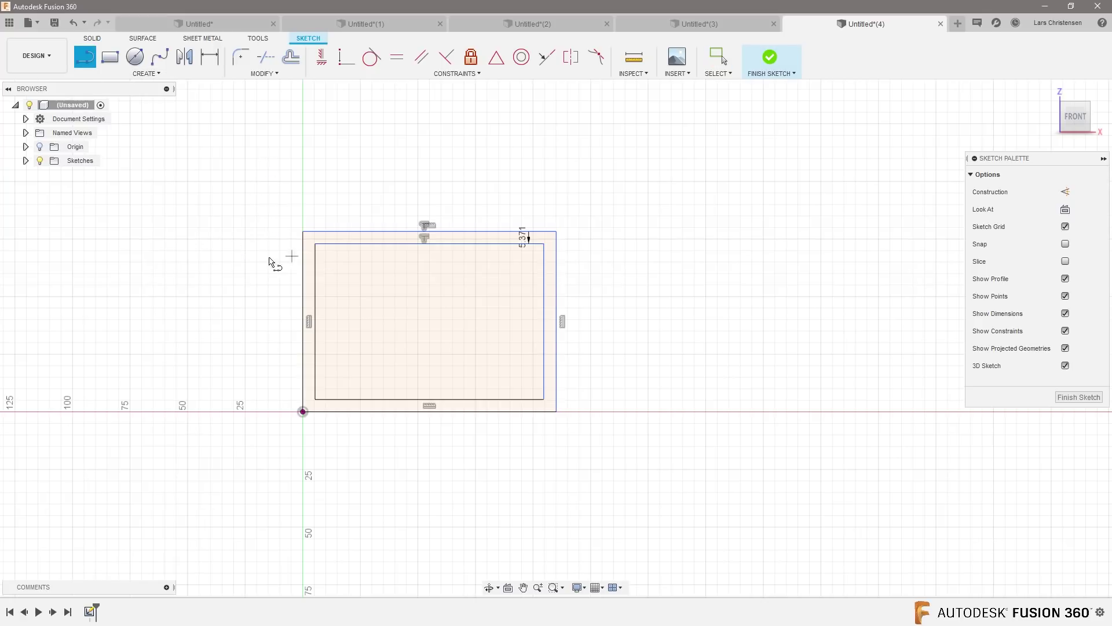
# - Draw a vertical centre line and the angled rafter outline above the wall
pyautogui.click(429, 232)
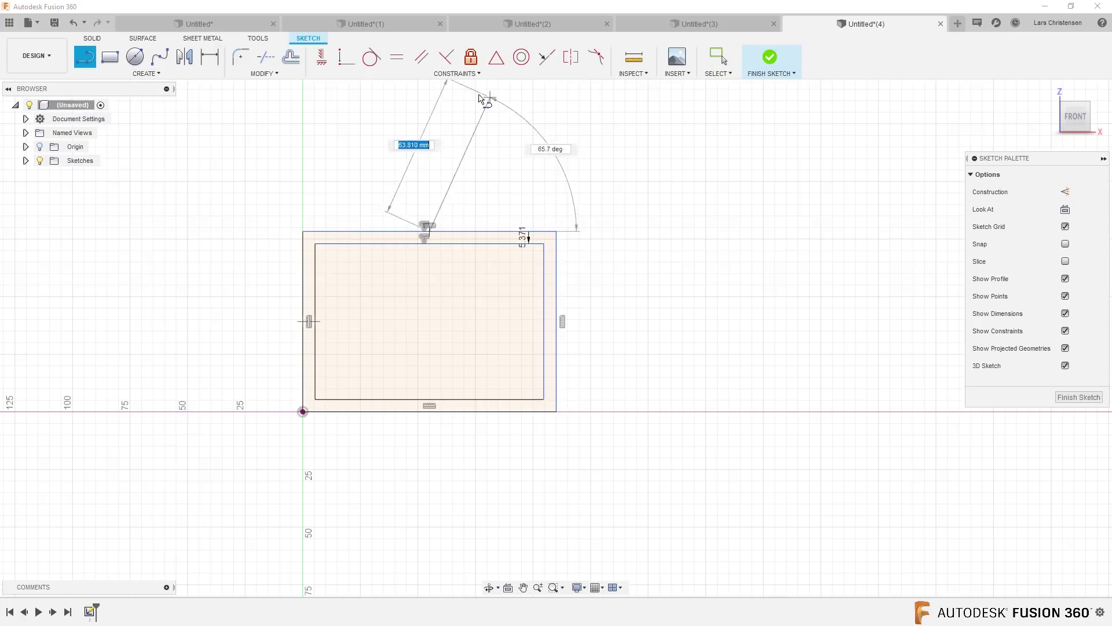
pyautogui.click(430, 87)
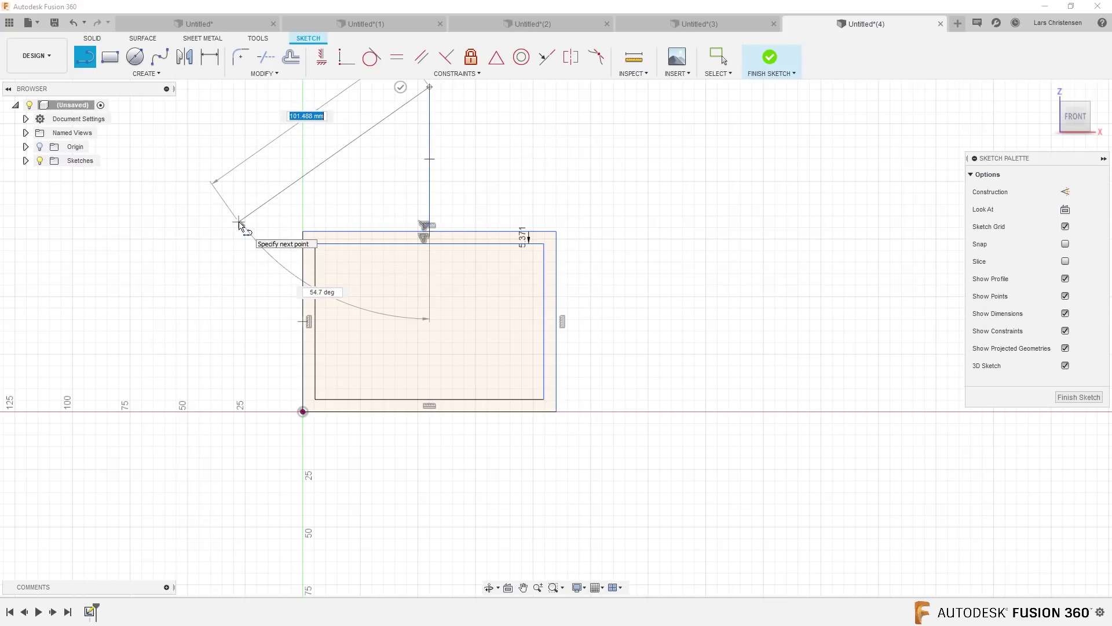
pyautogui.click(240, 223)
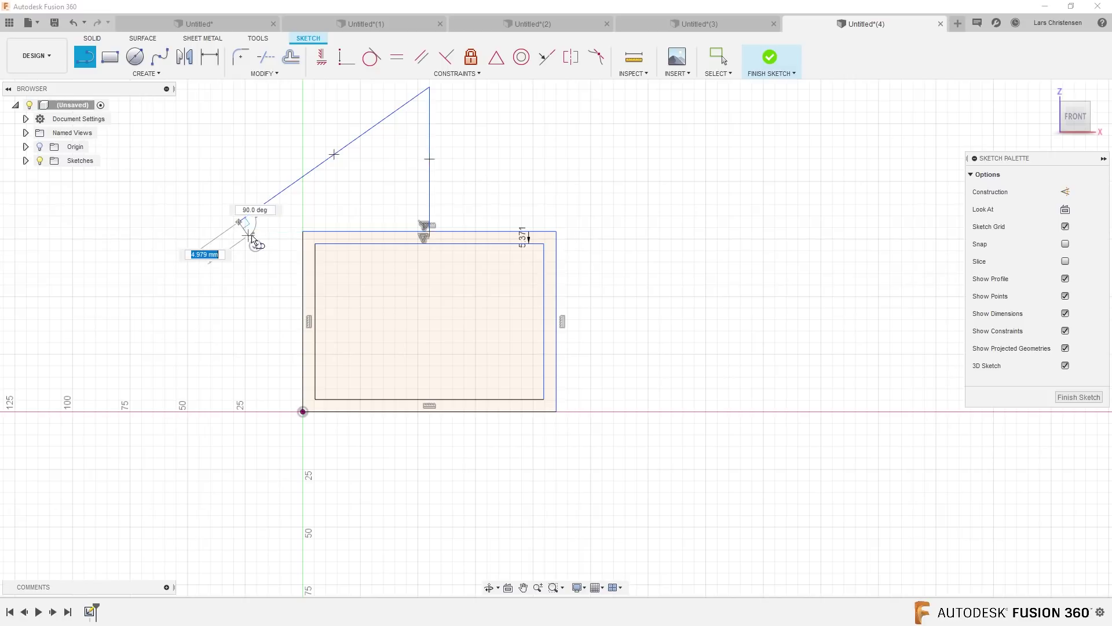
pyautogui.click(430, 108)
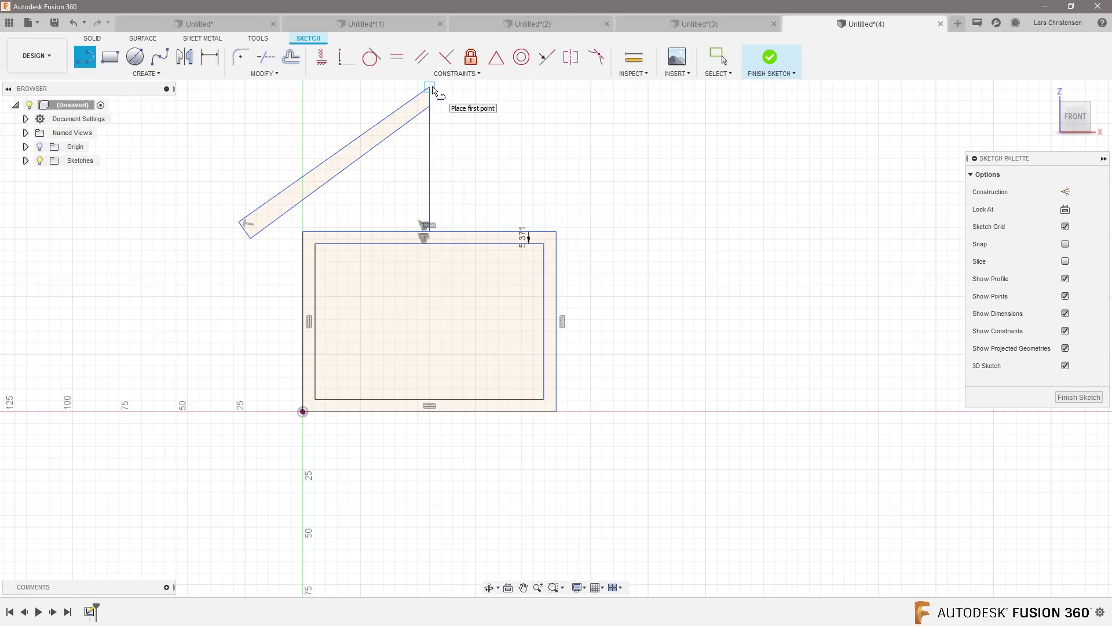
pyautogui.press('Escape')
pyautogui.scroll(2, 191, 178)
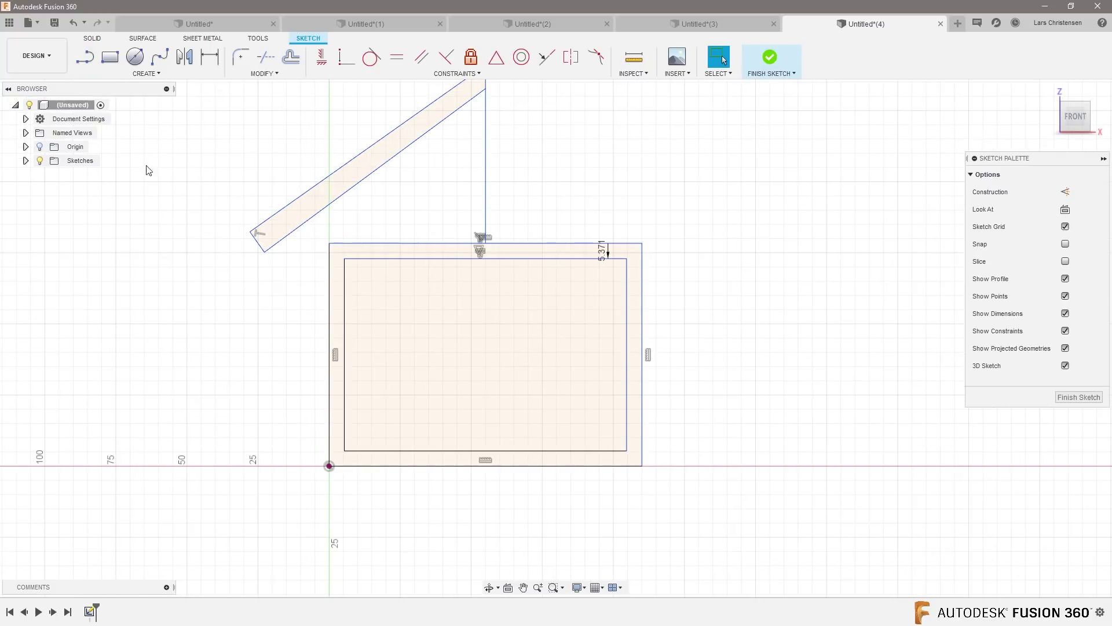
# - Try equal and parallel constraints on the rafter edges, then delete the conflicting equal constraint
pyautogui.click(397, 57)
pyautogui.click(330, 176)
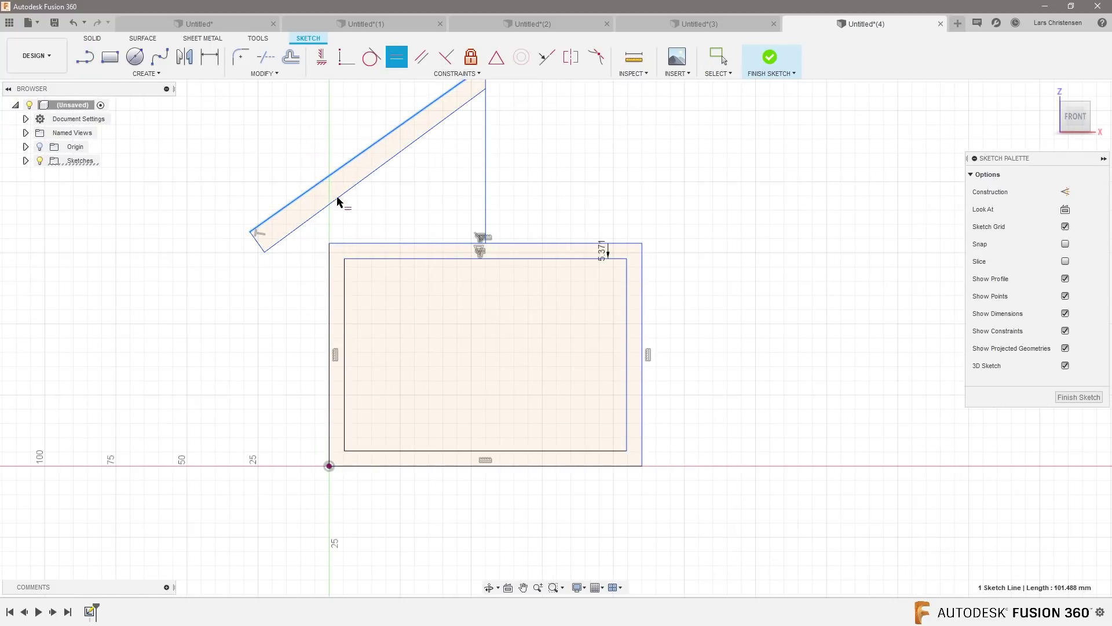
pyautogui.click(338, 199)
pyautogui.click(421, 57)
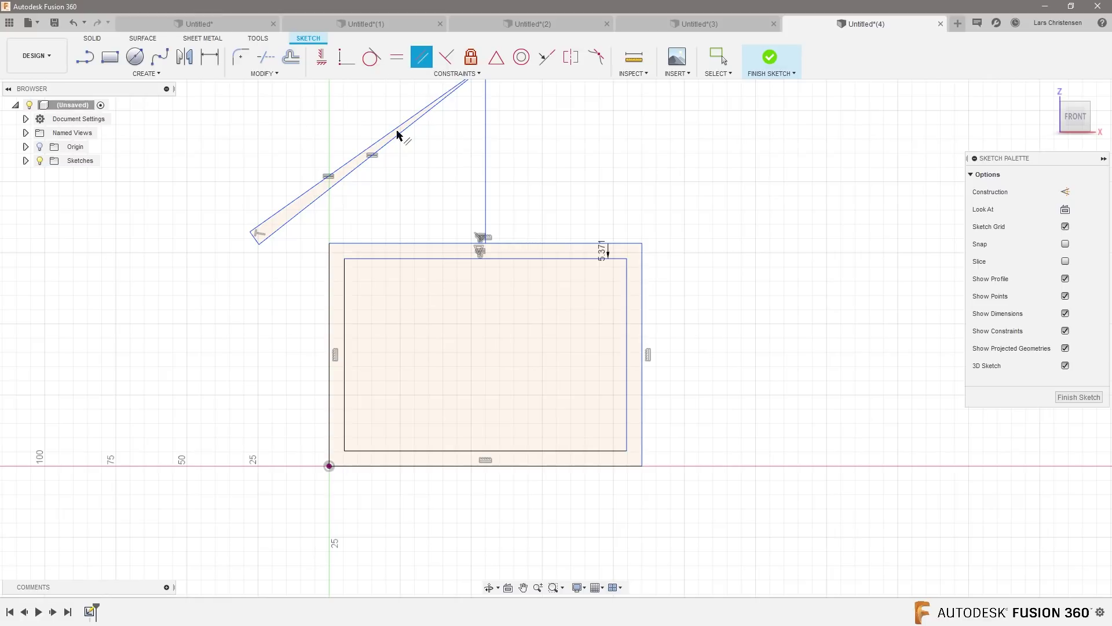
pyautogui.click(397, 134)
pyautogui.click(307, 211)
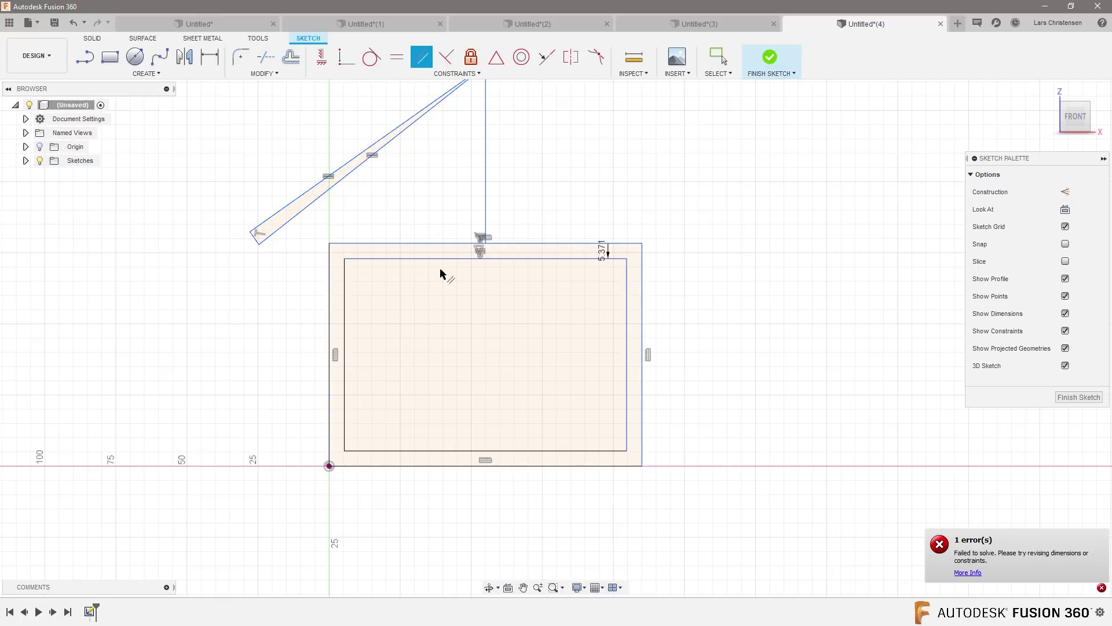
pyautogui.press('Escape')
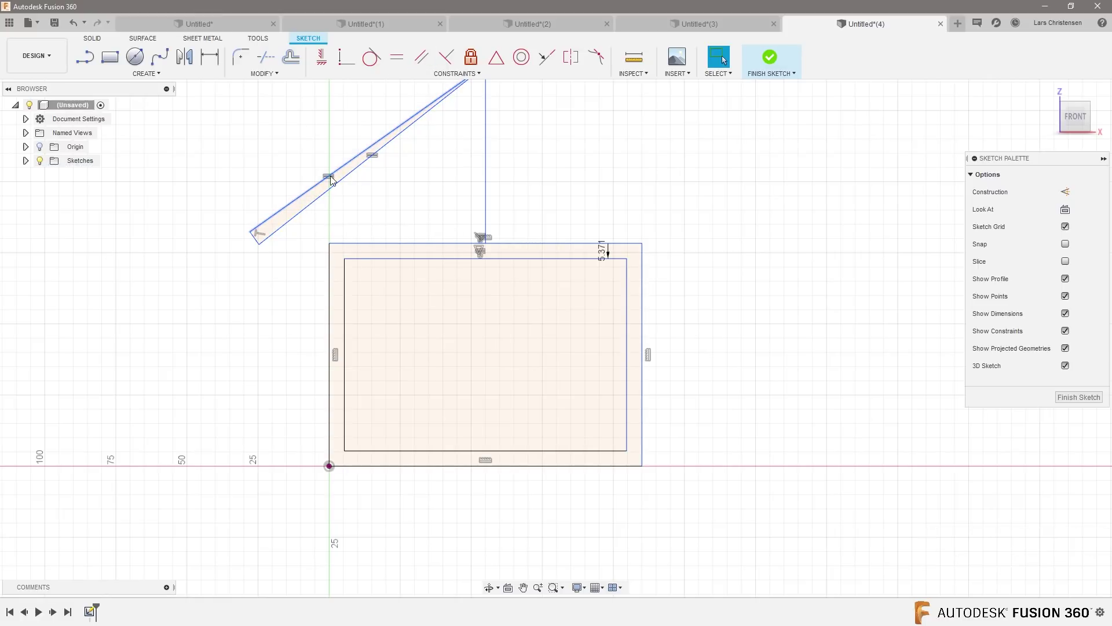
pyautogui.click(328, 177)
pyautogui.press('Delete')
# - Make the rafter's upper and lower edges parallel
pyautogui.click(422, 57)
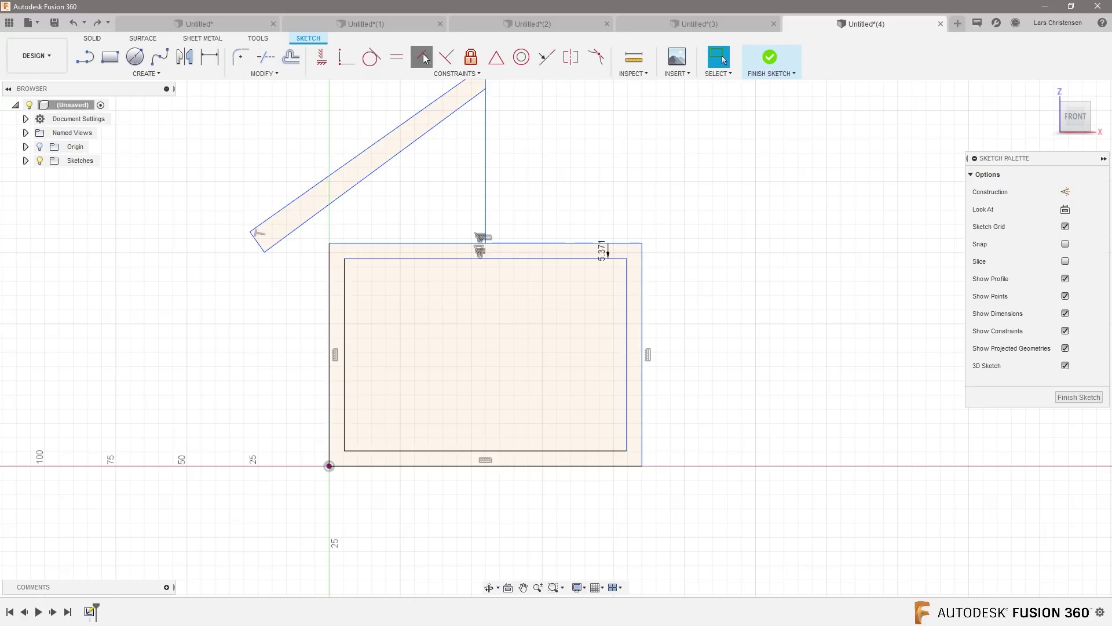
pyautogui.click(369, 153)
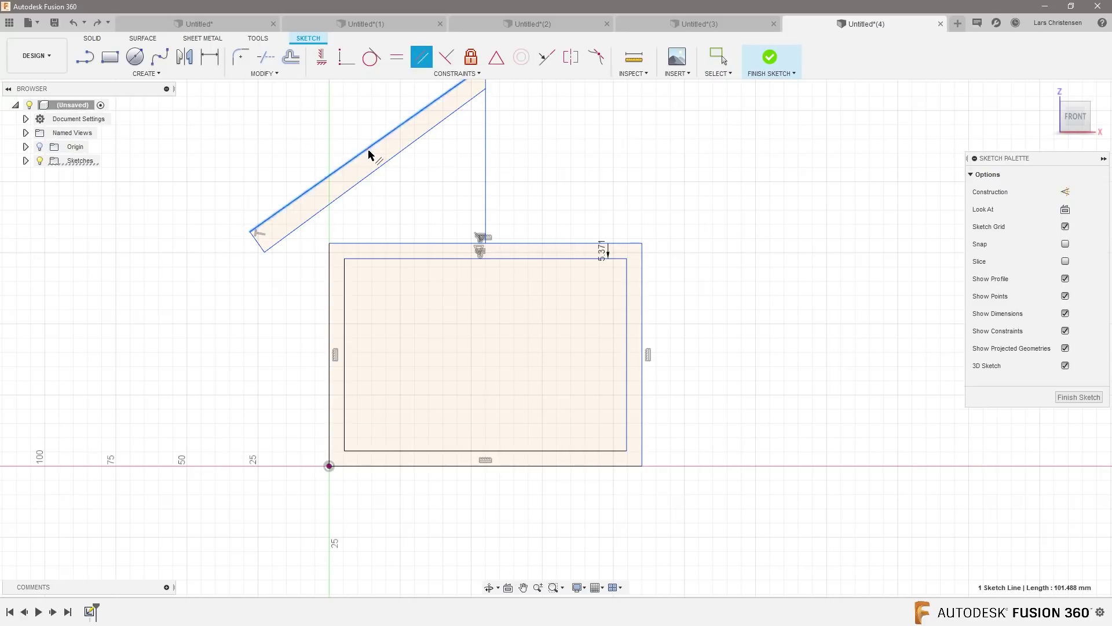
pyautogui.click(365, 181)
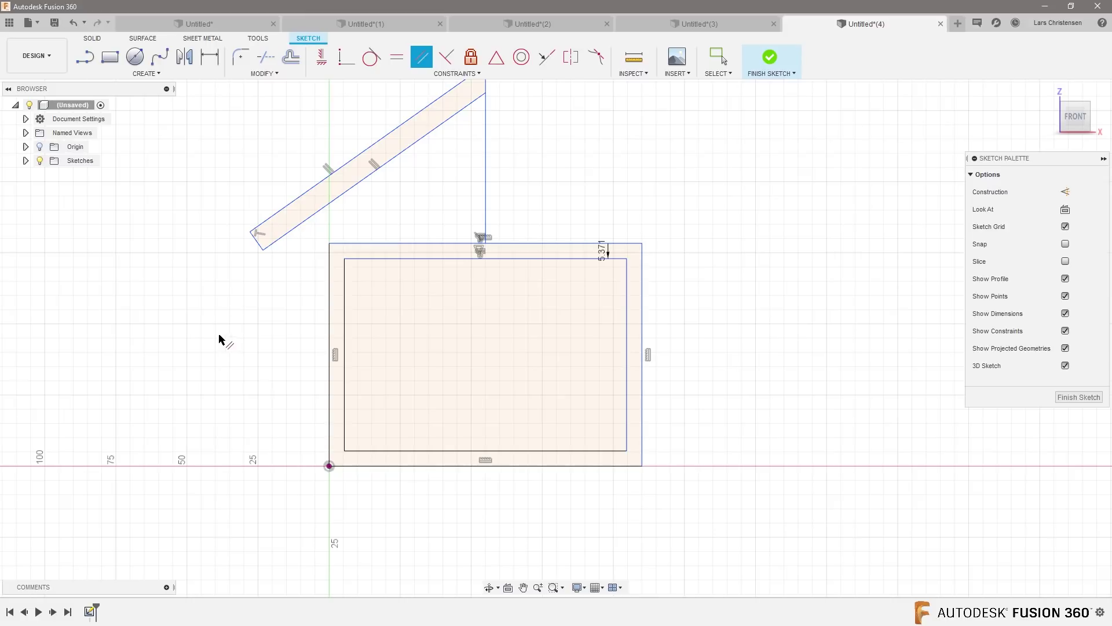
pyautogui.scroll(-2, 217, 341)
pyautogui.press('Escape')
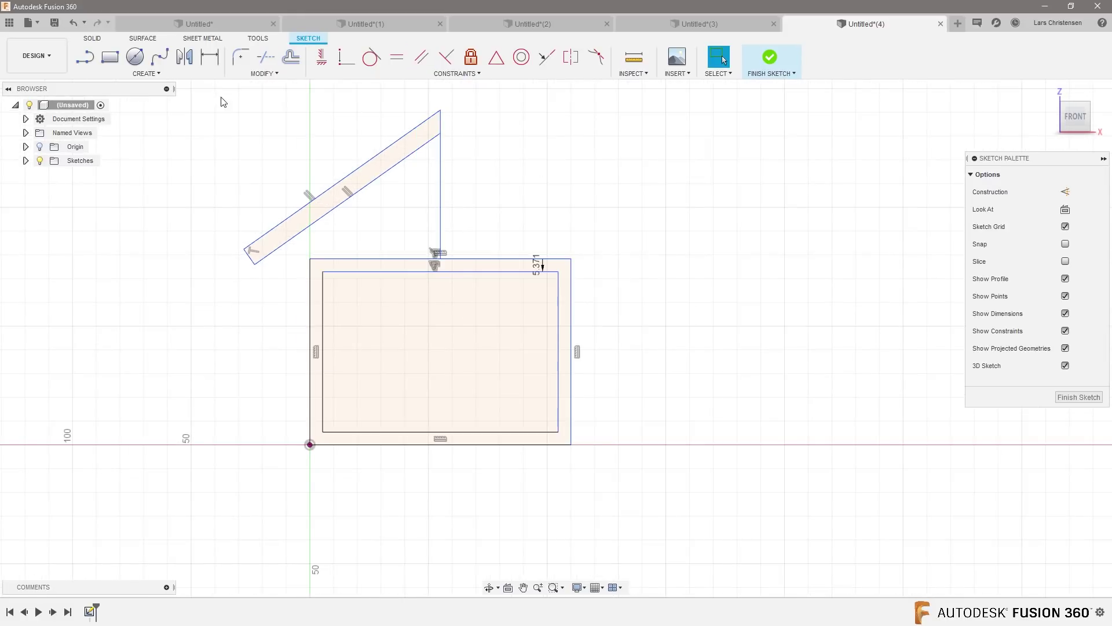
# - Mirror the rafter's three edges across the vertical centre line
pyautogui.click(138, 73)
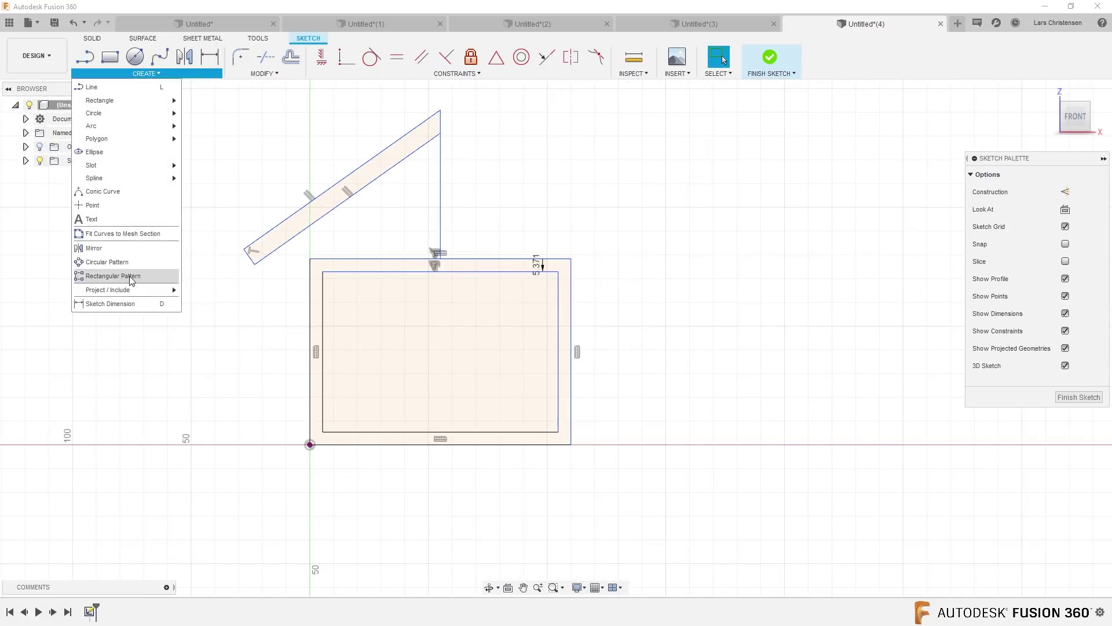
pyautogui.click(102, 255)
pyautogui.click(249, 246)
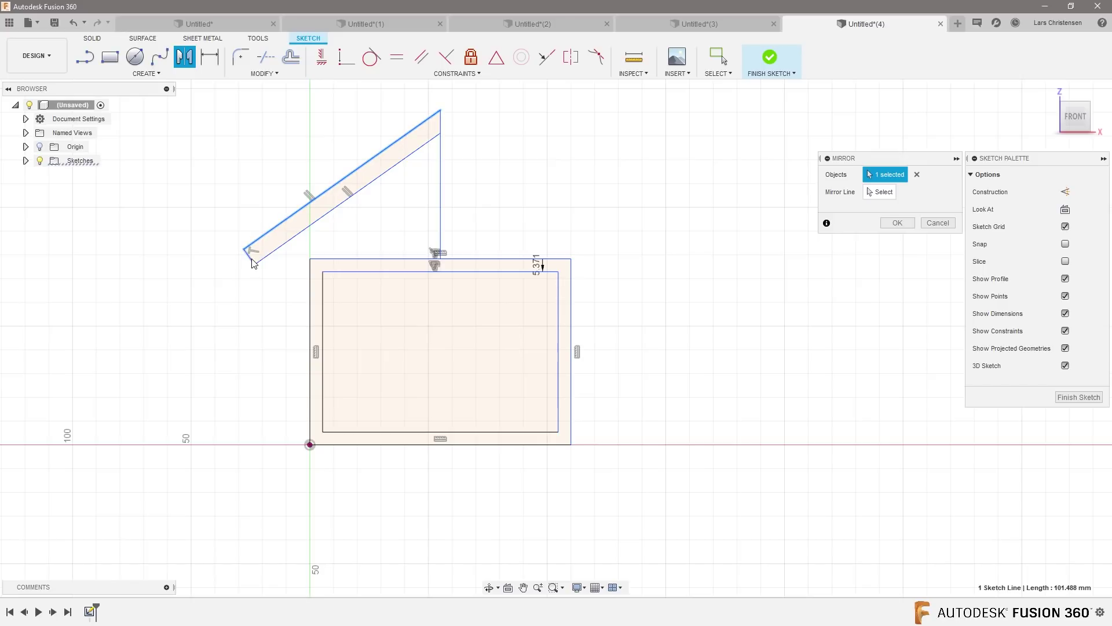
pyautogui.click(252, 260)
pyautogui.click(273, 251)
pyautogui.click(869, 193)
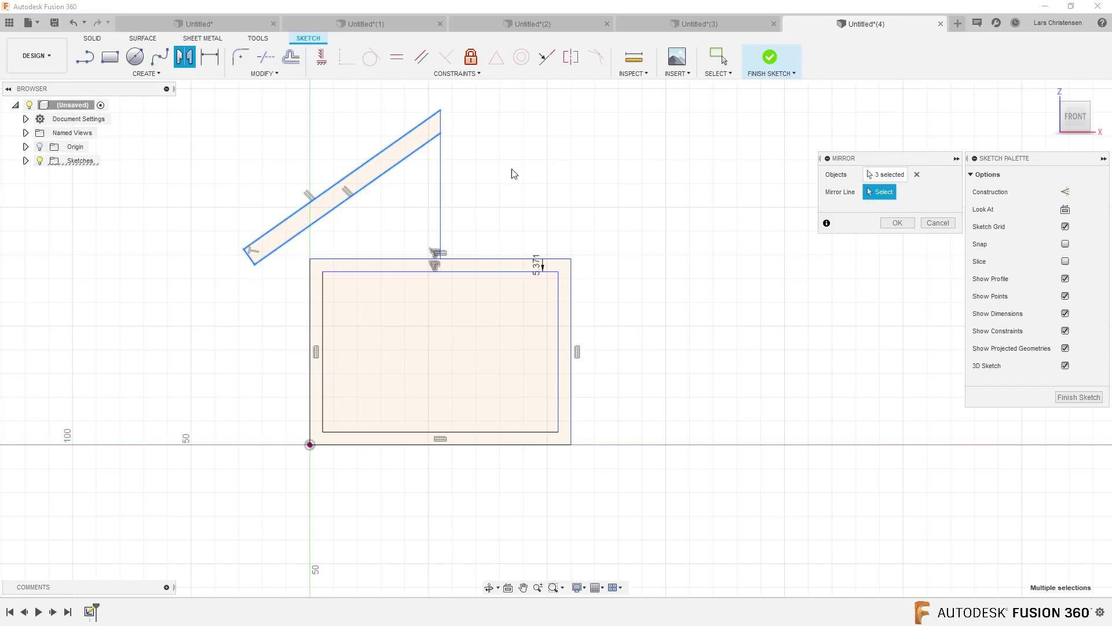
pyautogui.click(440, 184)
pyautogui.click(897, 222)
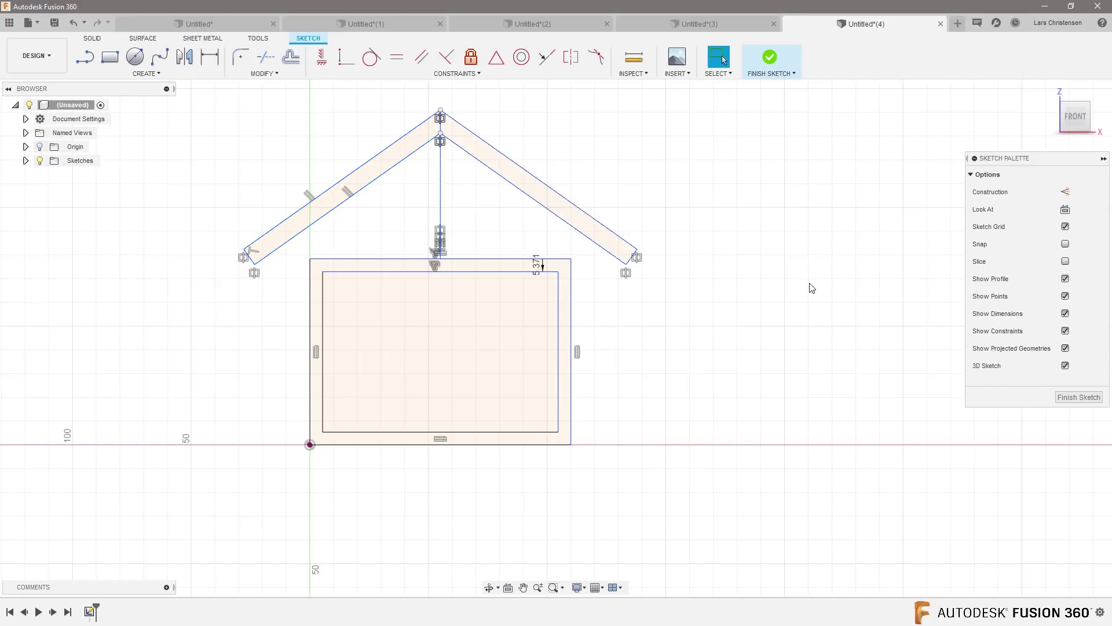
# - Extrude the wall frame and both rafter profiles 100 mm into solid bodies
pyautogui.press('q')
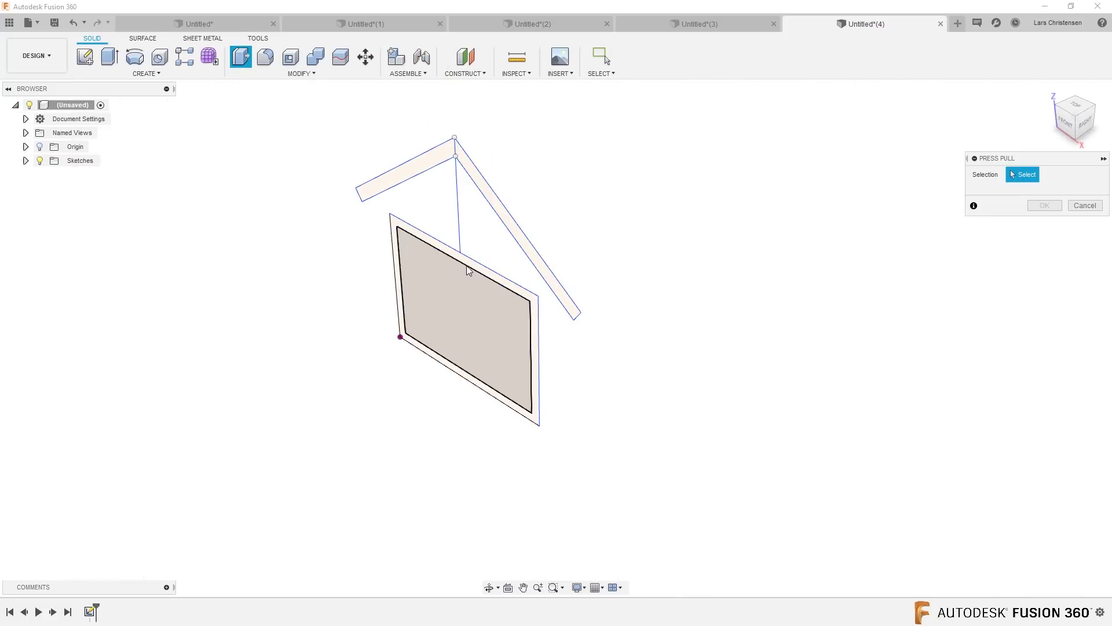
pyautogui.click(468, 267)
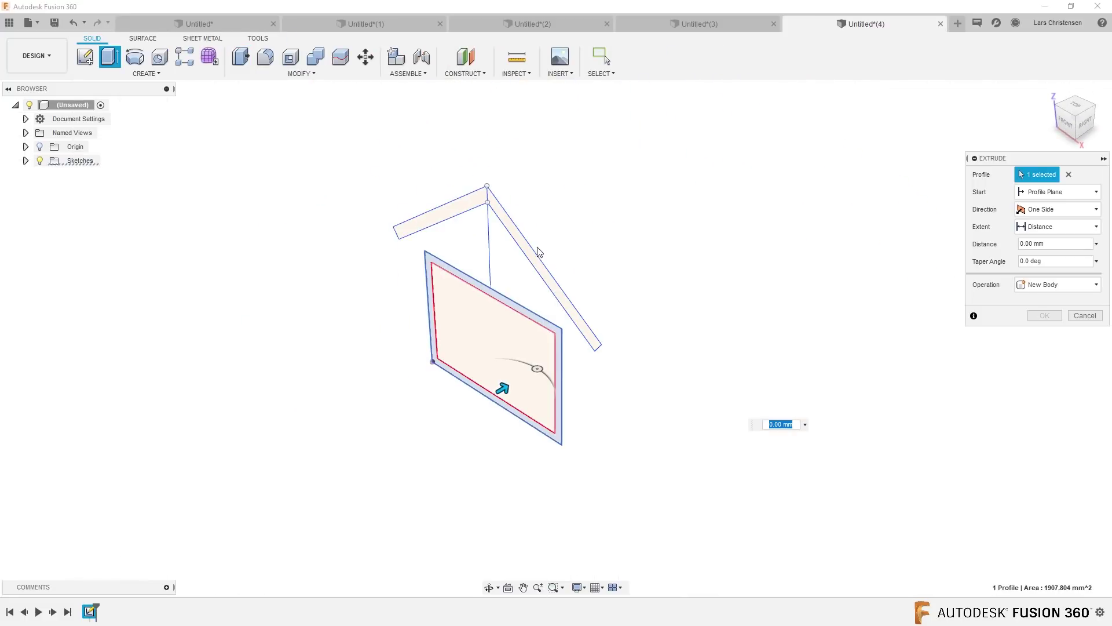
pyautogui.click(538, 251)
pyautogui.click(460, 213)
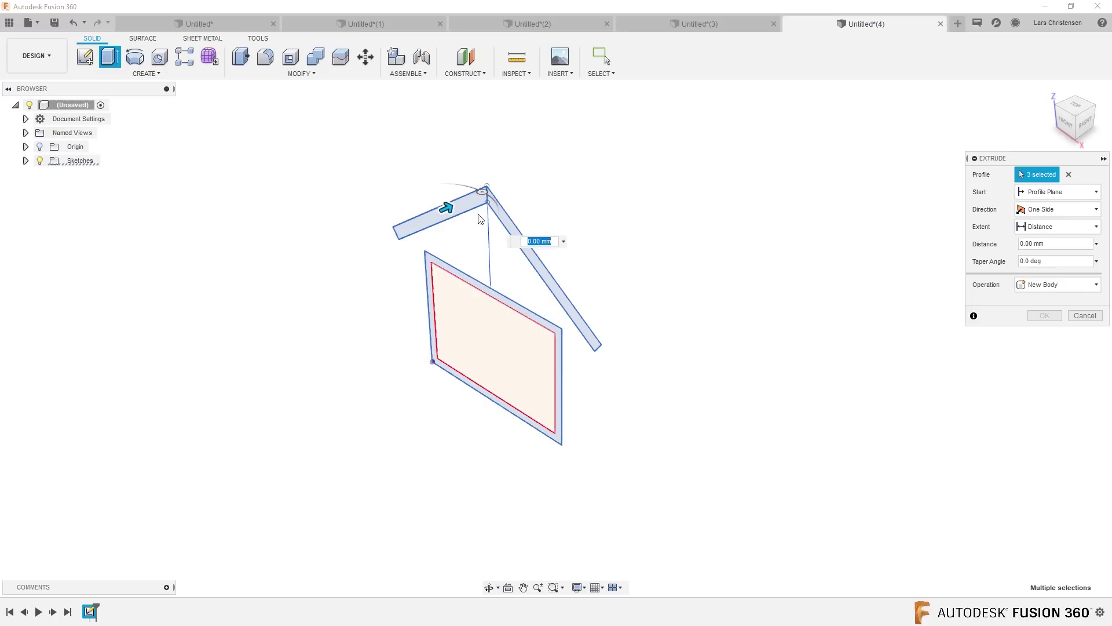
pyautogui.write('100')
pyautogui.press('Return')
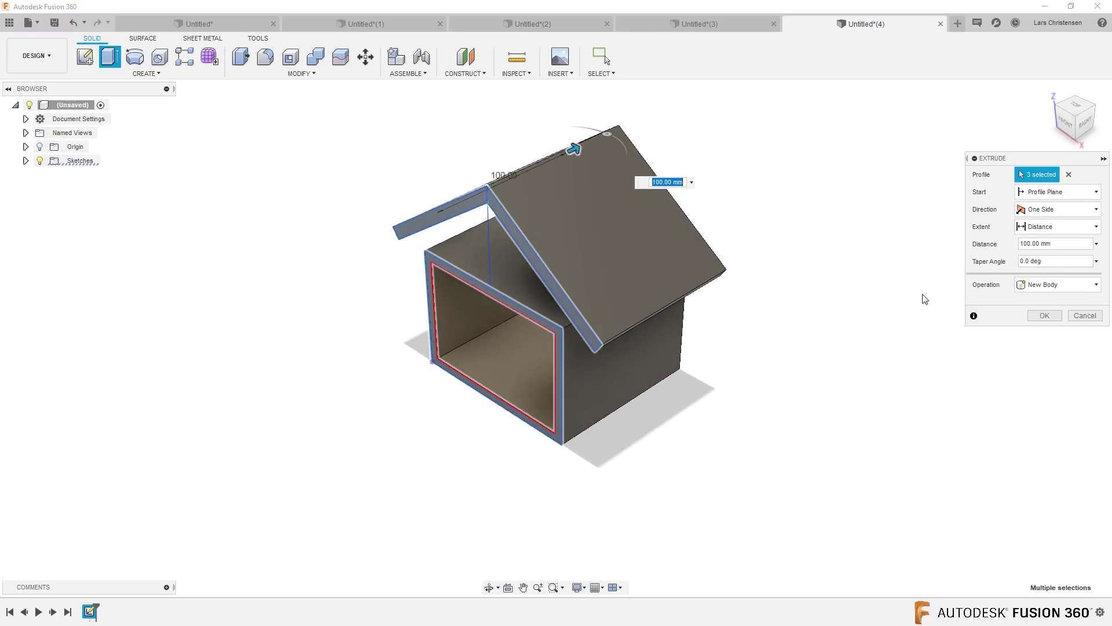
pyautogui.click(1044, 315)
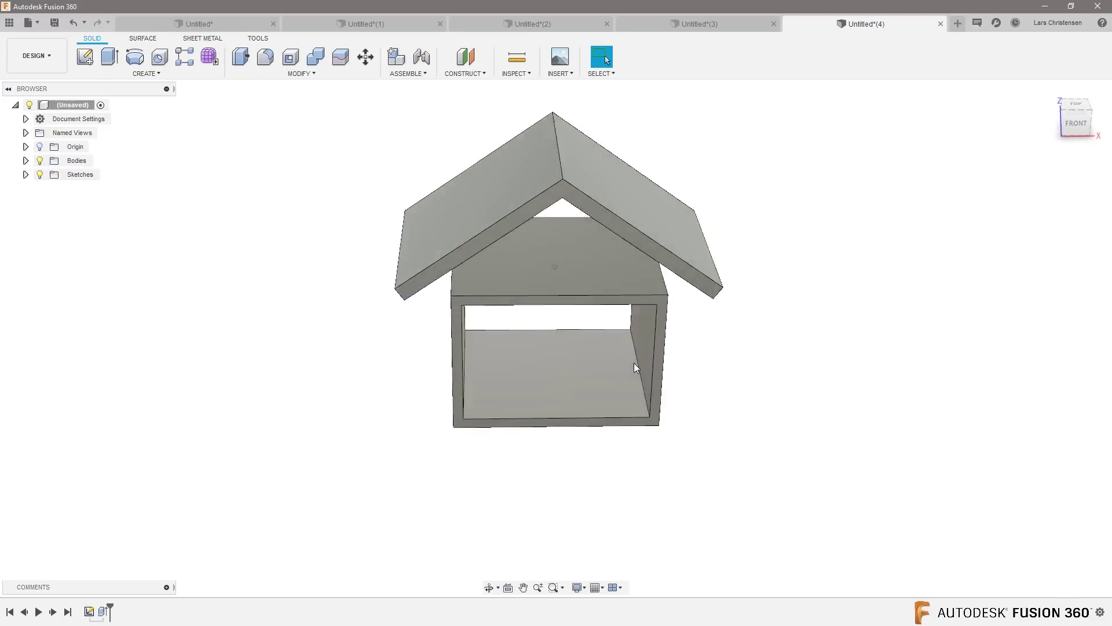
# - Orbit and zoom to view the extruded house from the front-right
pyautogui.scroll(5, 636, 367)
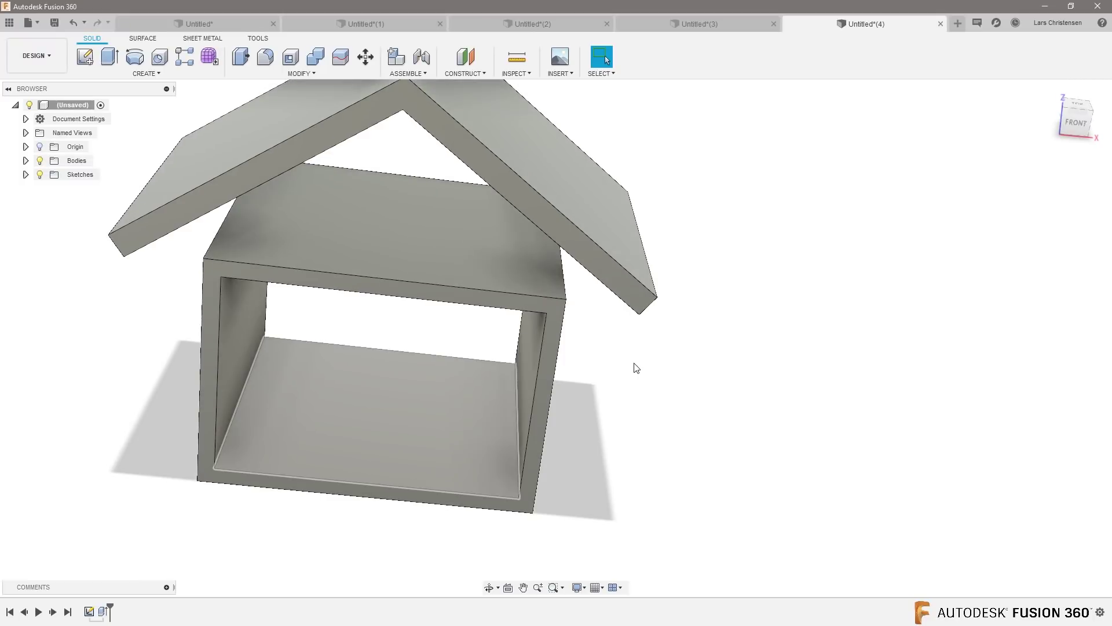
pyautogui.scroll(-3, 636, 367)
pyautogui.keyDown('shift'); pyautogui.moveTo(633, 367); pyautogui.dragTo(307, 387, button='middle'); pyautogui.keyUp('shift')
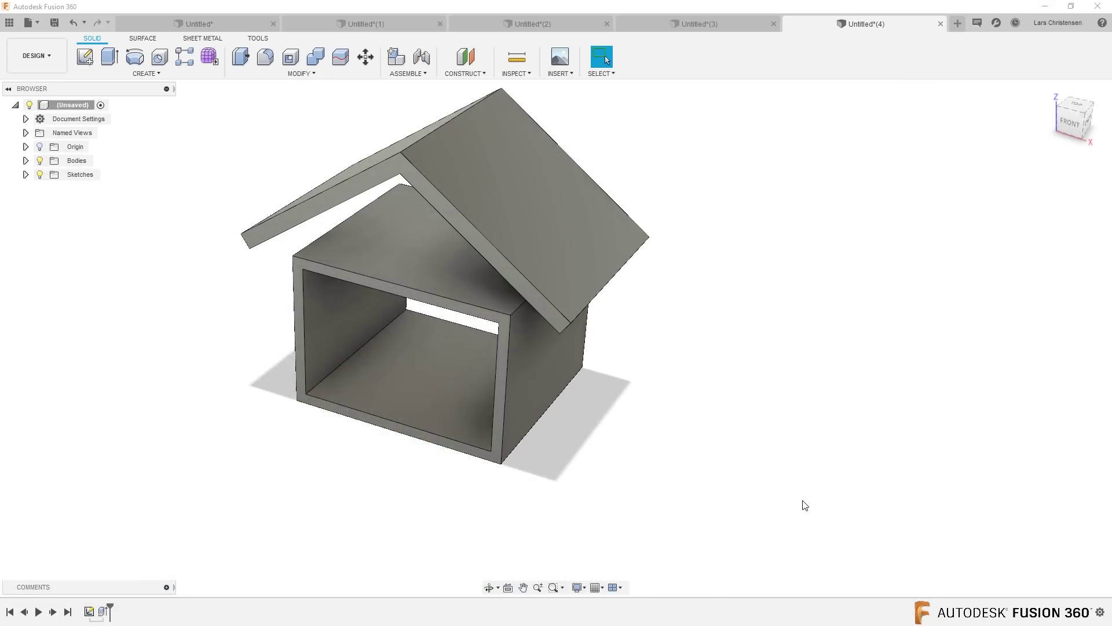
pyautogui.scroll(3, 366, 555)
pyautogui.scroll(-3, 447, 567)
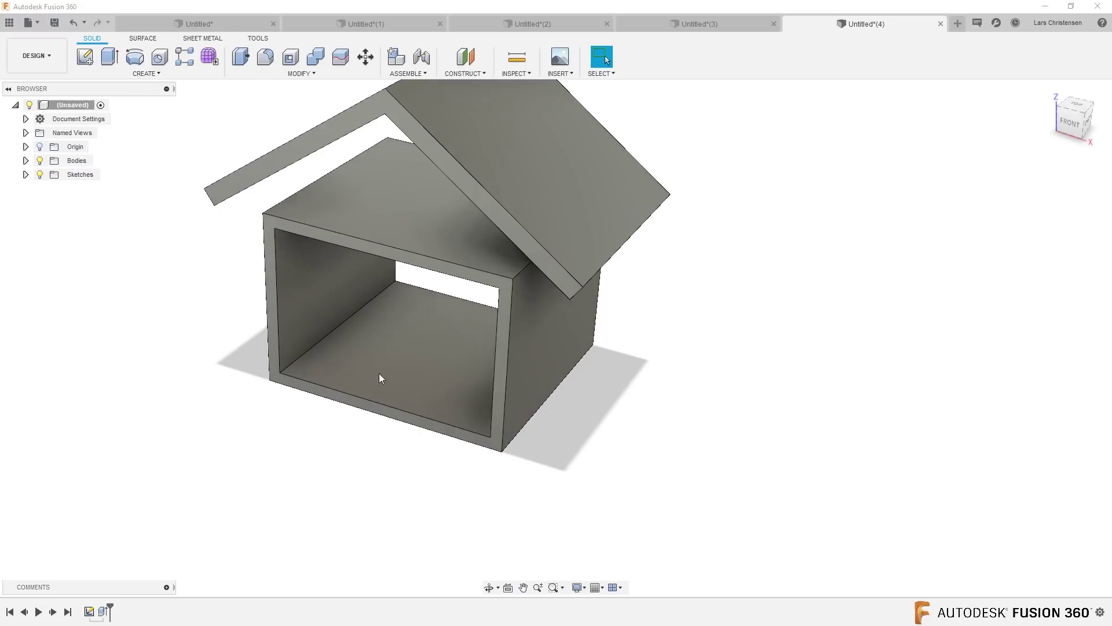
pyautogui.scroll(-2, 301, 174)
pyautogui.scroll(2, 501, 398)
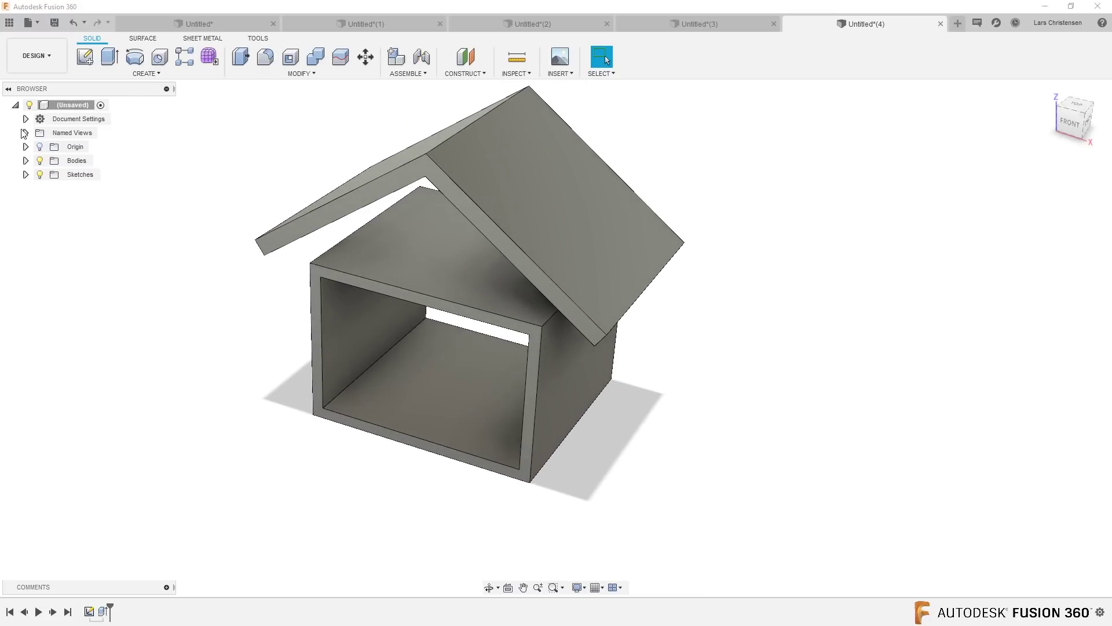
# - Apply the Enamel Glossy Green paint appearance to the roof body
pyautogui.click(26, 161)
pyautogui.rightClick(84, 189)
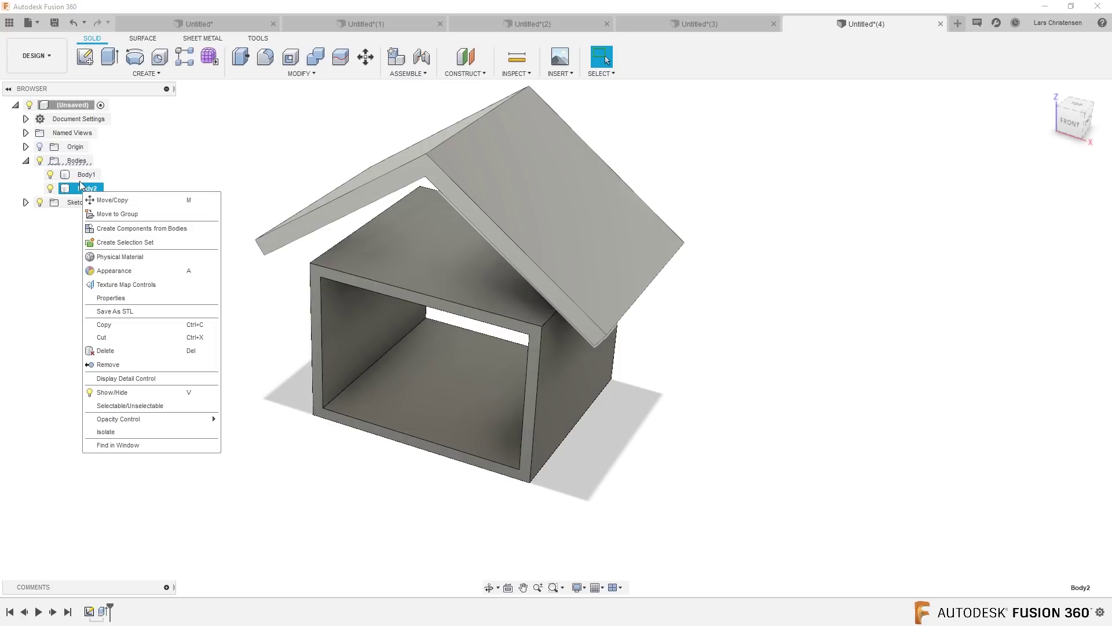
pyautogui.click(428, 377)
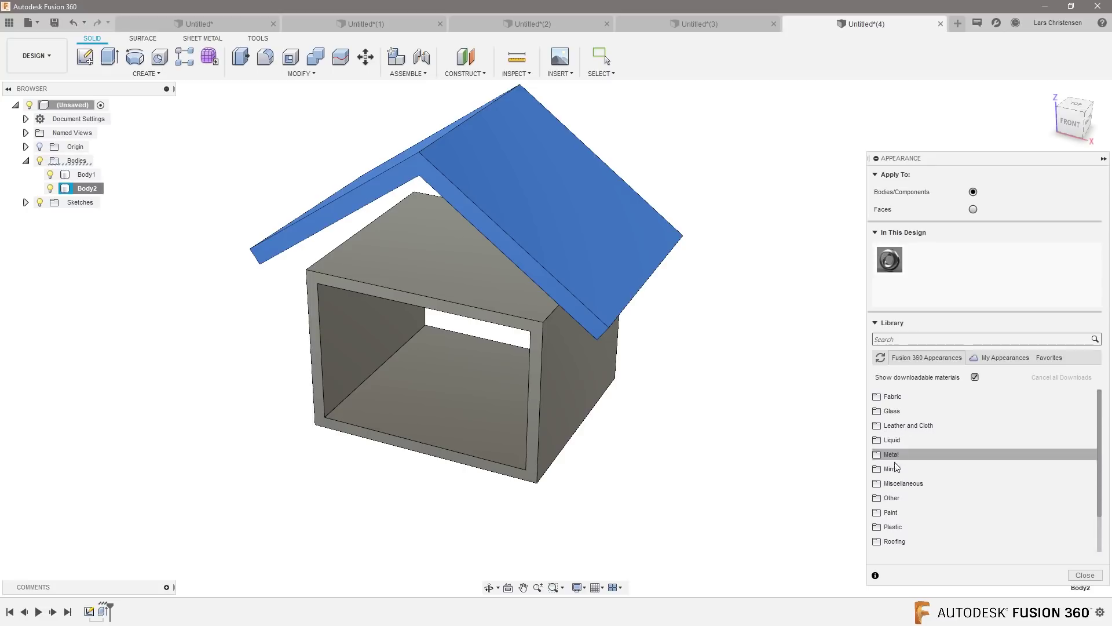
pyautogui.click(892, 512)
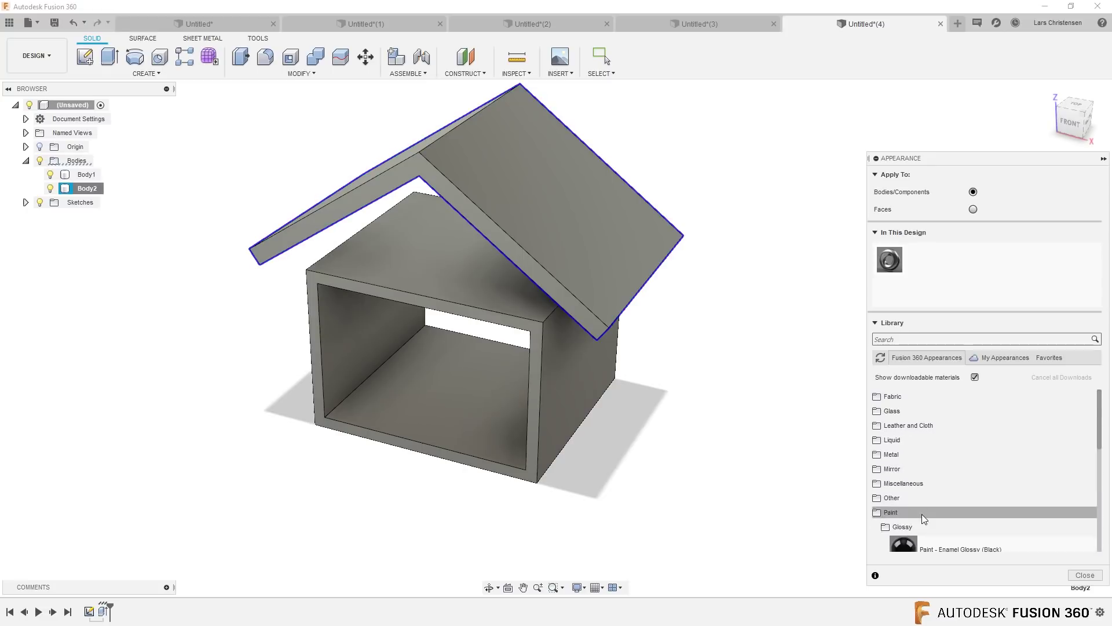
pyautogui.scroll(-3, 922, 514)
pyautogui.moveTo(943, 509); pyautogui.dragTo(627, 213)
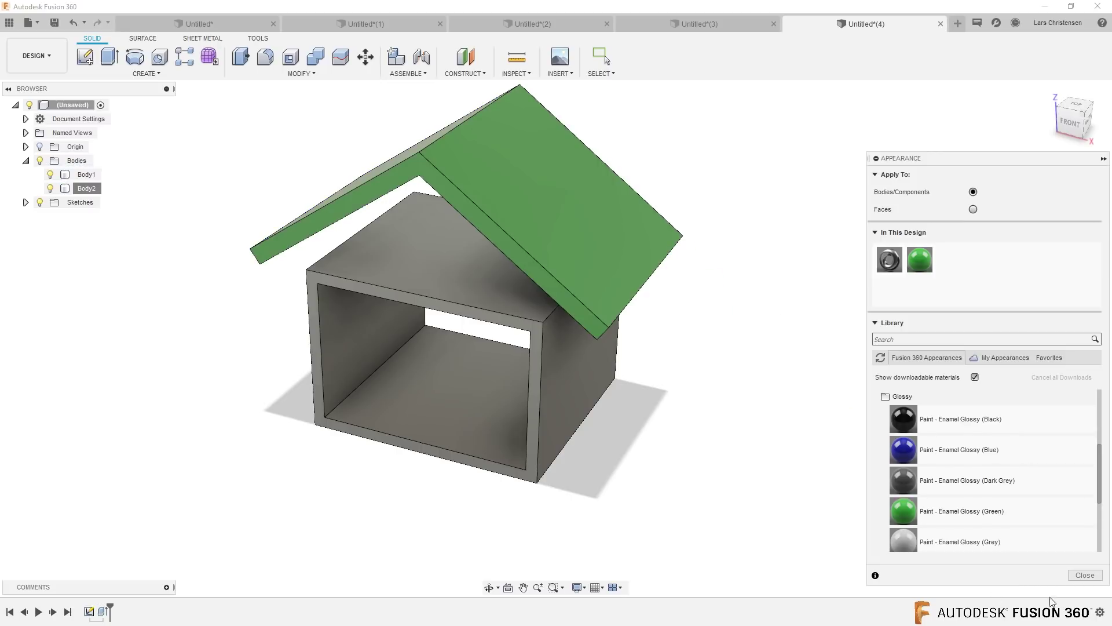
# - Paint the house's right side and top faces blue and its front frame red
pyautogui.click(973, 210)
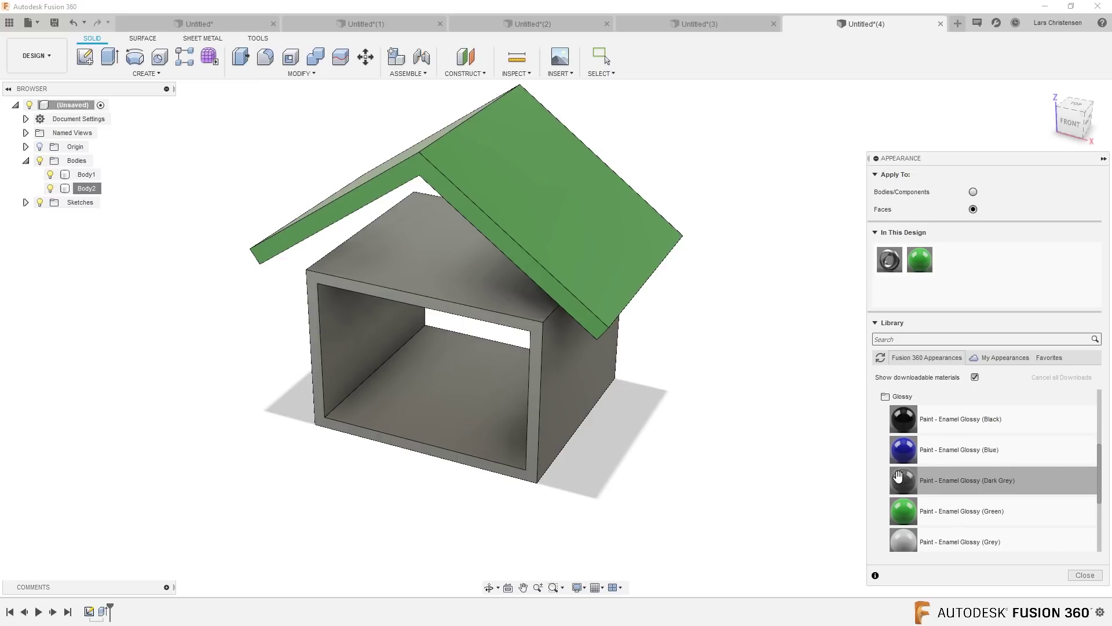
pyautogui.moveTo(902, 451)
pyautogui.mouseDown()
pyautogui.moveTo(801, 456)
pyautogui.moveTo(573, 395)
pyautogui.mouseUp()
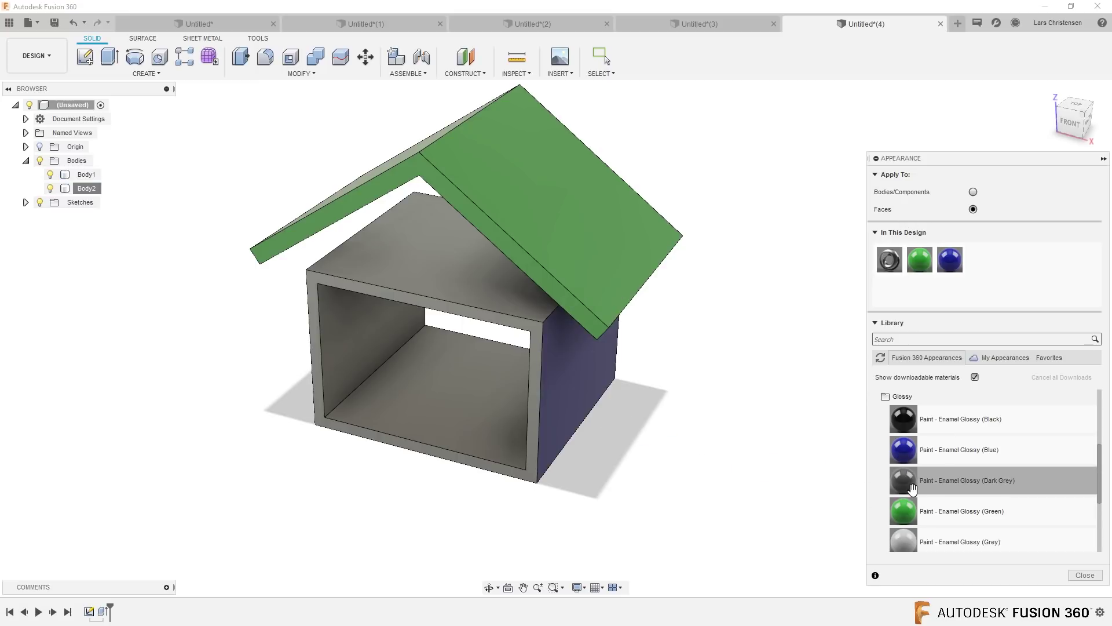
pyautogui.moveTo(902, 449)
pyautogui.mouseDown()
pyautogui.moveTo(371, 266)
pyautogui.moveTo(430, 243)
pyautogui.mouseUp()
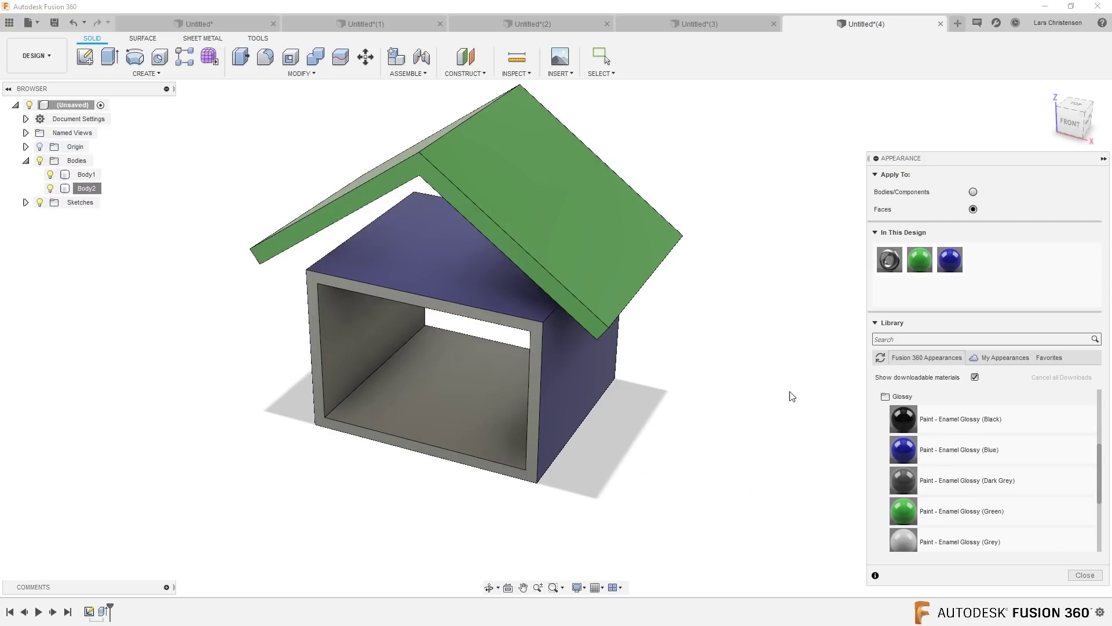
pyautogui.scroll(-5, 924, 499)
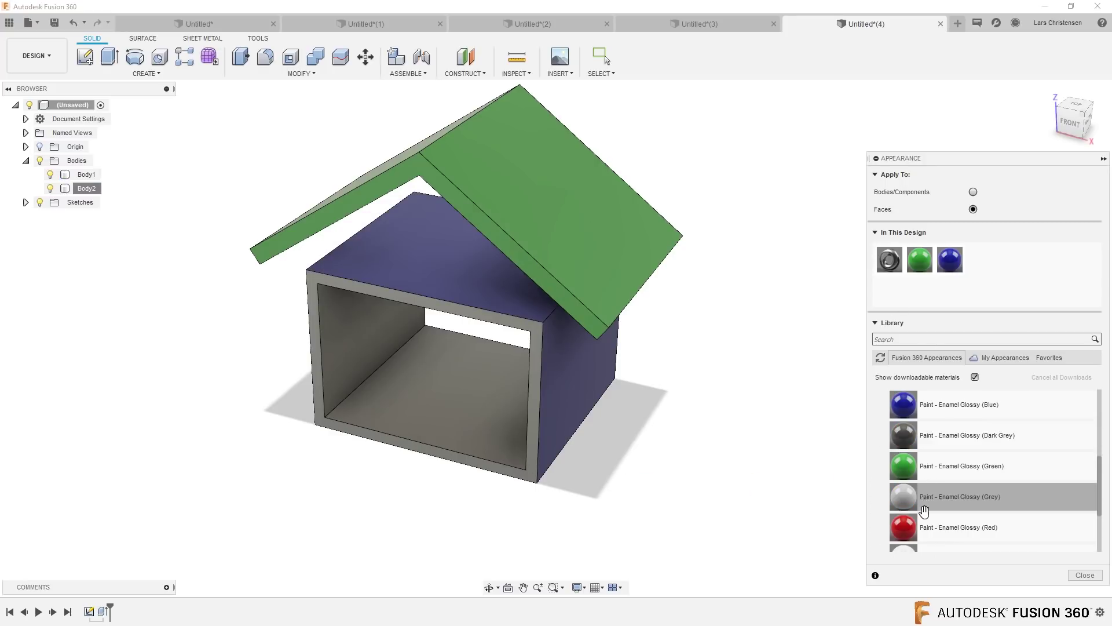
pyautogui.moveTo(922, 524); pyautogui.dragTo(533, 449)
pyautogui.click(1084, 575)
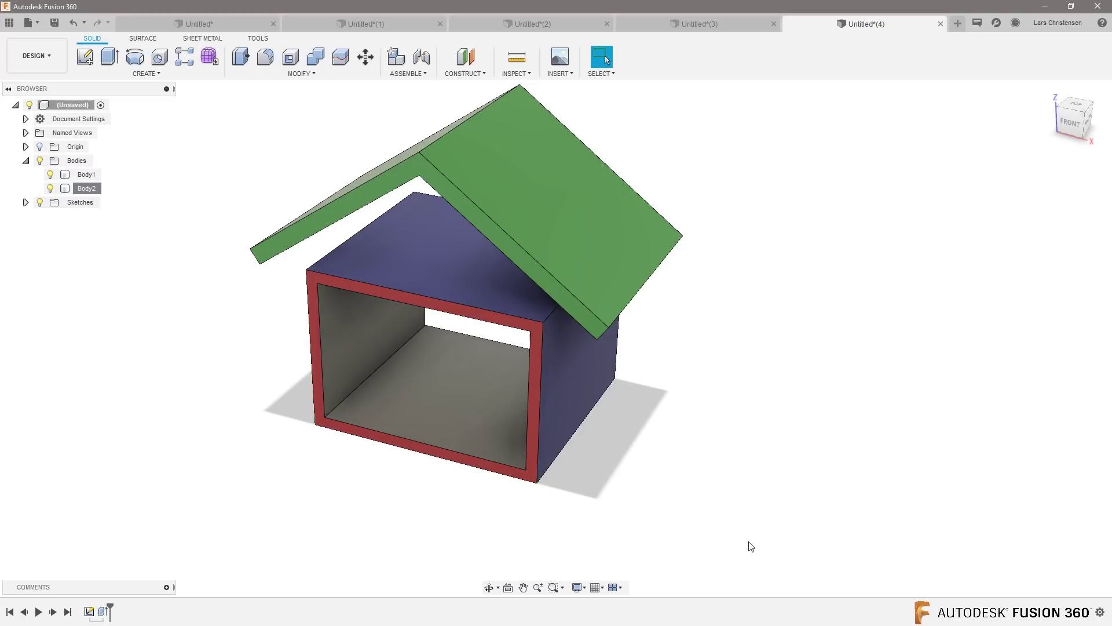
pyautogui.keyDown('shift'); pyautogui.moveTo(173, 357); pyautogui.dragTo(94, 352, button='middle'); pyautogui.keyUp('shift')
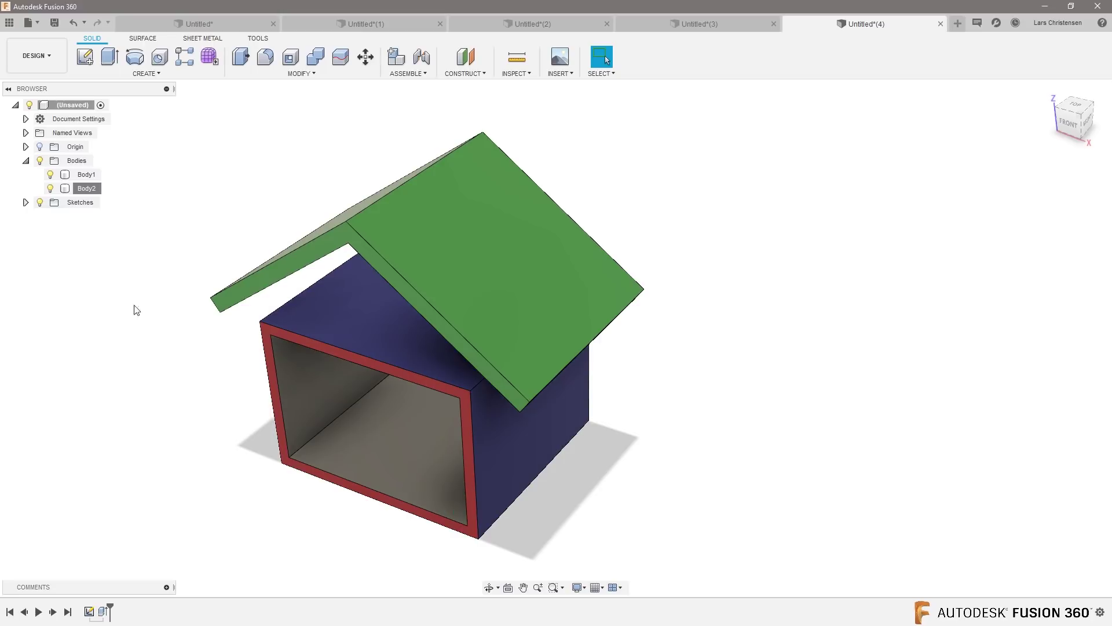
pyautogui.keyDown('shift'); pyautogui.moveTo(822, 508); pyautogui.dragTo(147, 521, button='middle'); pyautogui.keyUp('shift')
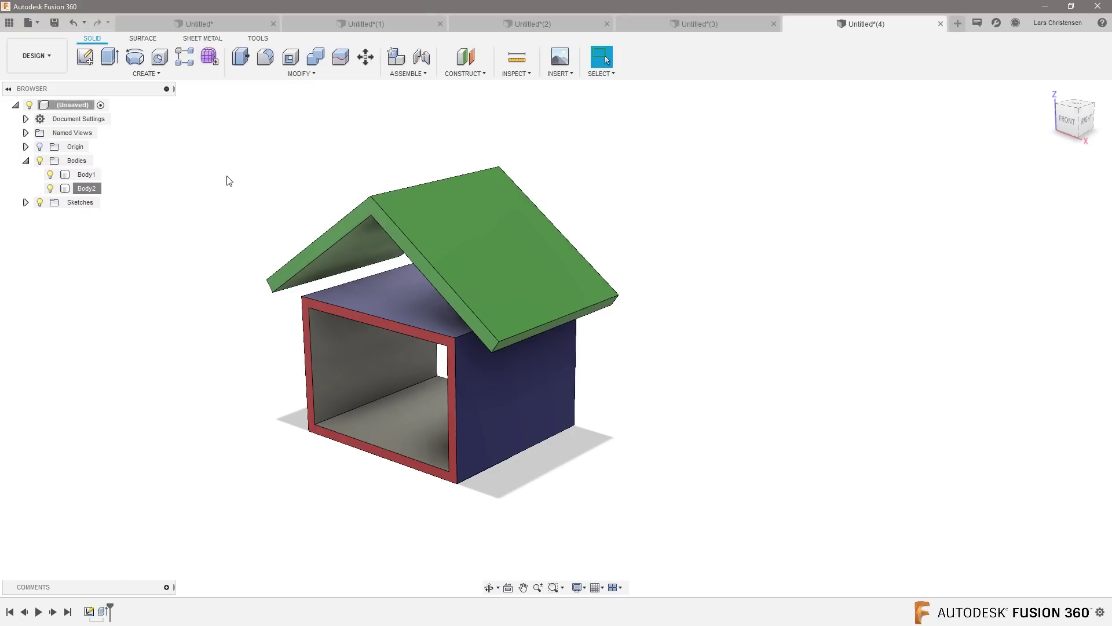
# - Create a construction plane offset 50 mm from the XZ plane into the house
pyautogui.click(466, 58)
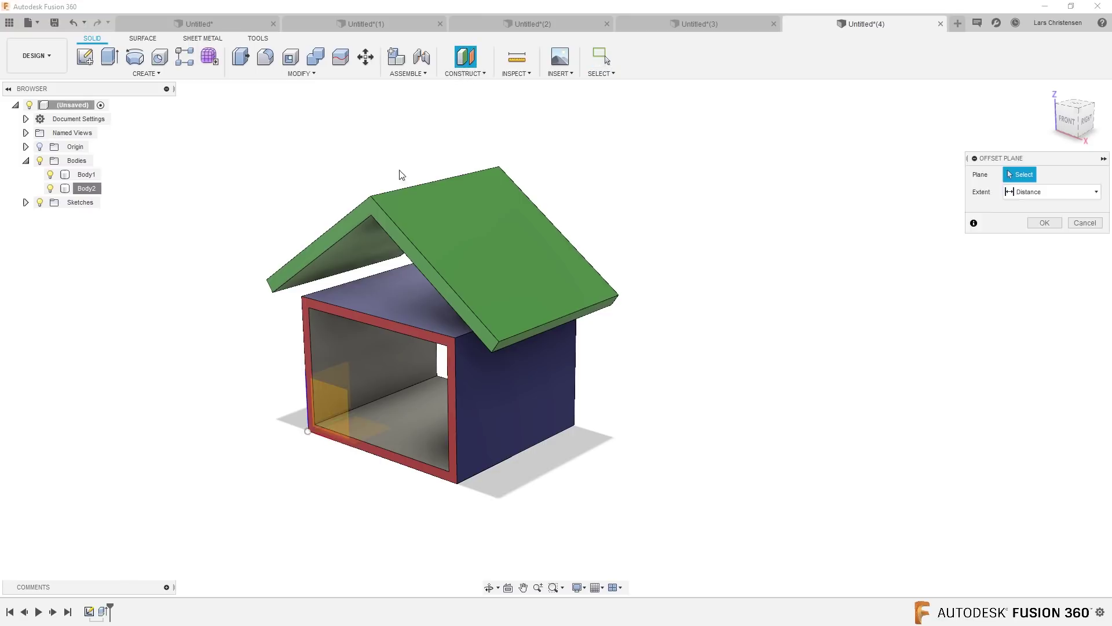
pyautogui.click(327, 427)
pyautogui.moveTo(332, 427); pyautogui.dragTo(392, 401)
pyautogui.click(1044, 240)
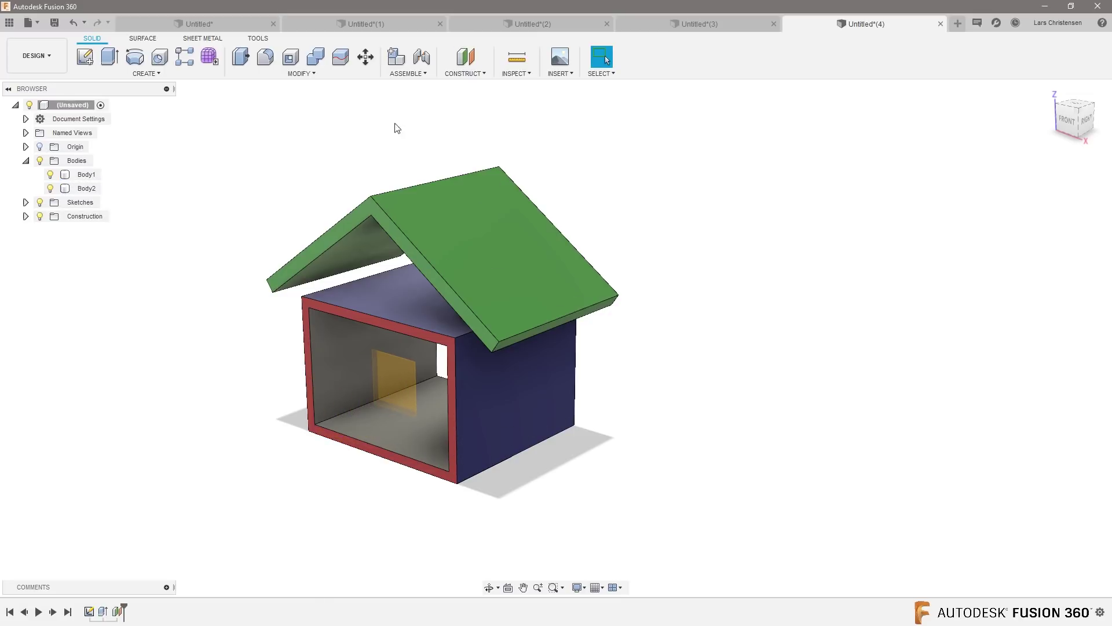
# - Split the walls and roof along the offset plane, inspect Body3 and Body4, then undo
pyautogui.click(339, 57)
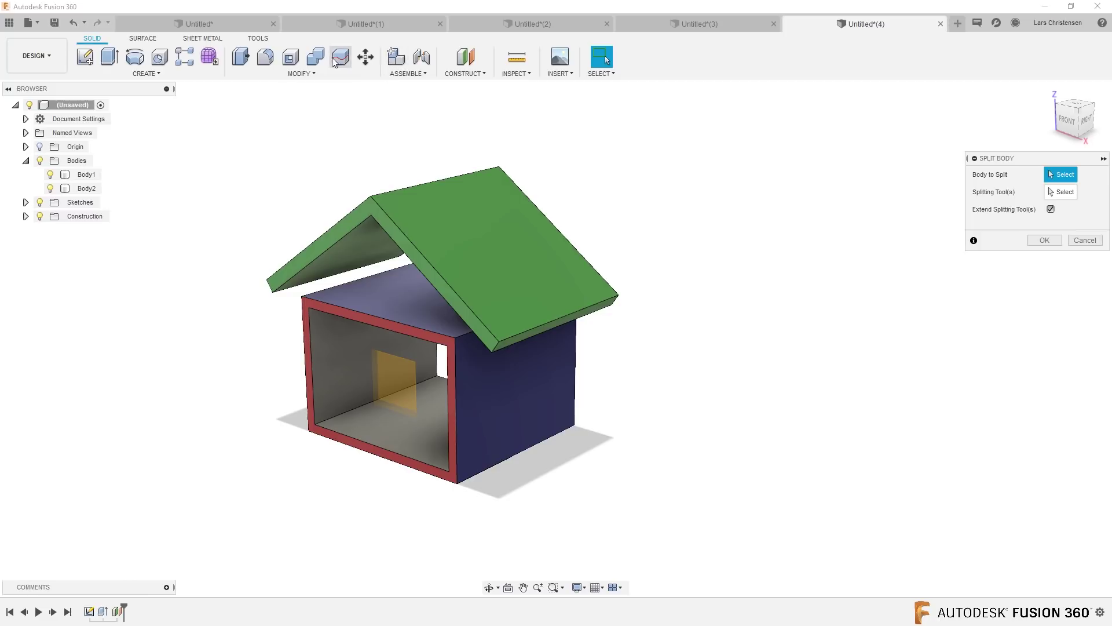
pyautogui.click(404, 300)
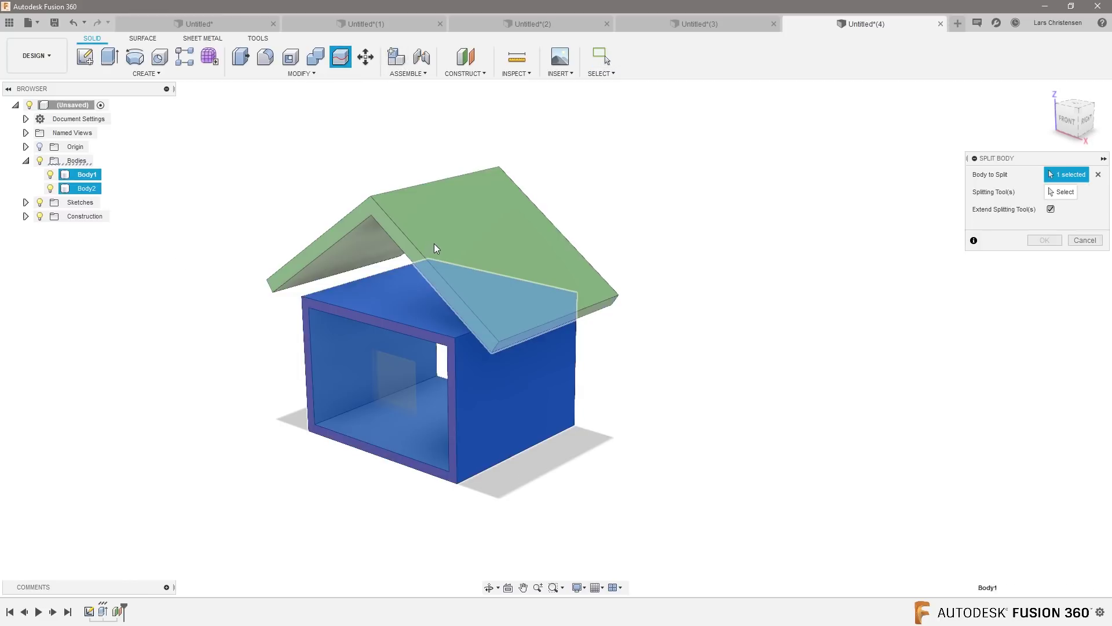
pyautogui.click(433, 243)
pyautogui.click(1048, 187)
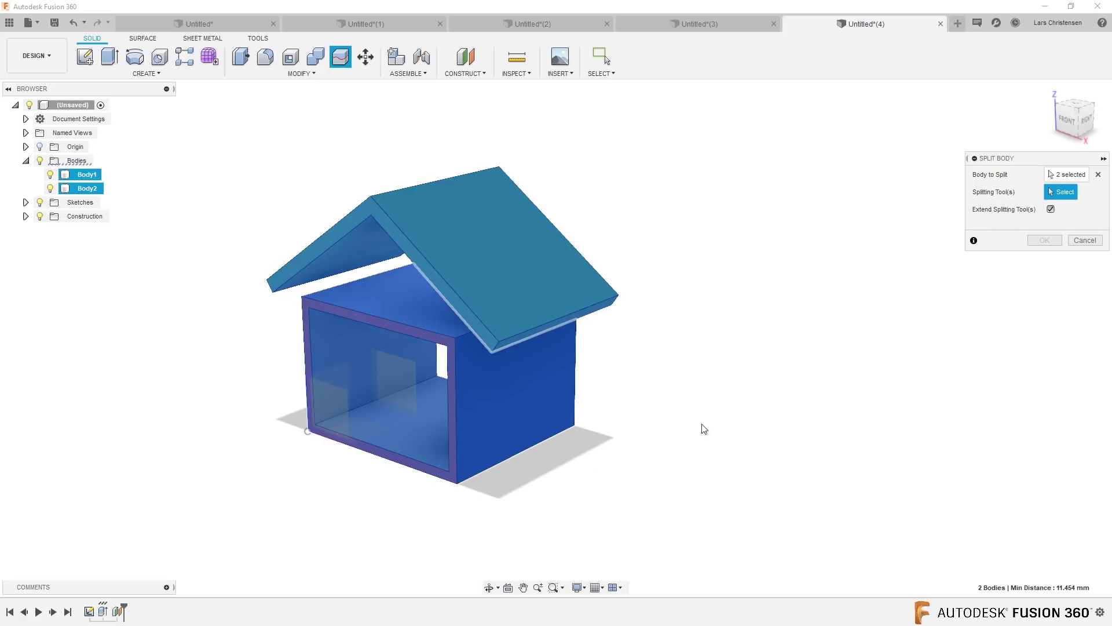
pyautogui.click(402, 391)
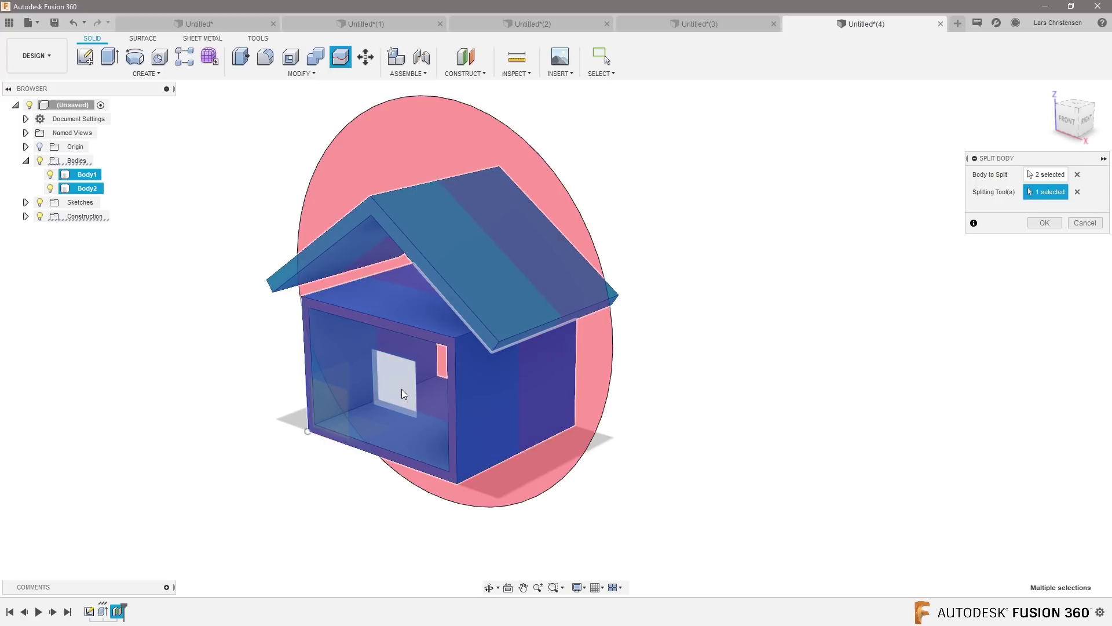
pyautogui.click(1044, 223)
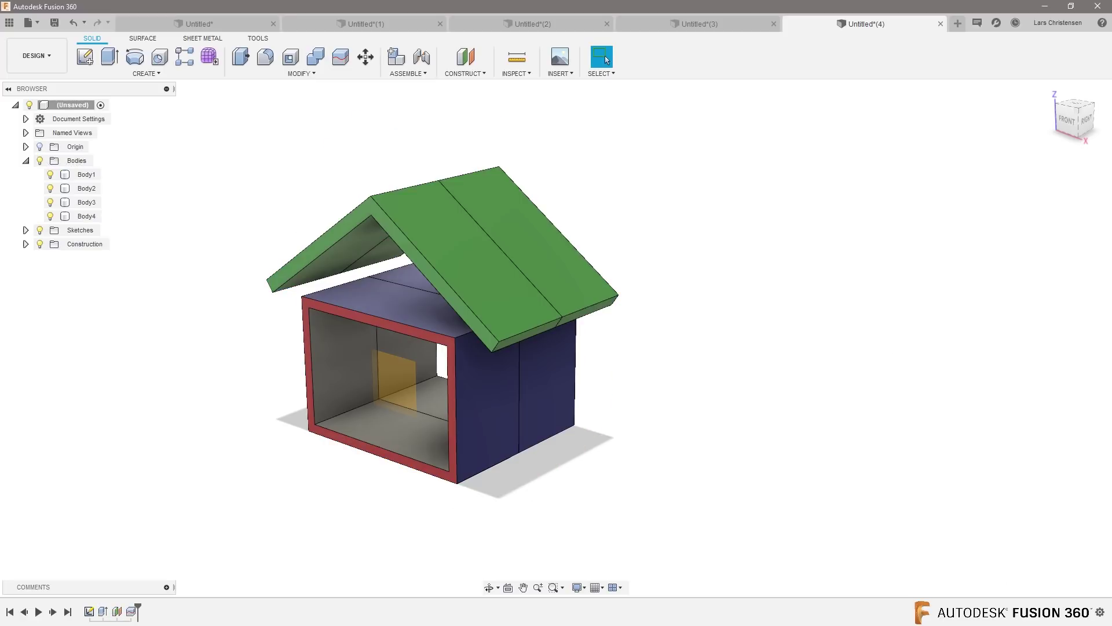
pyautogui.click(87, 202)
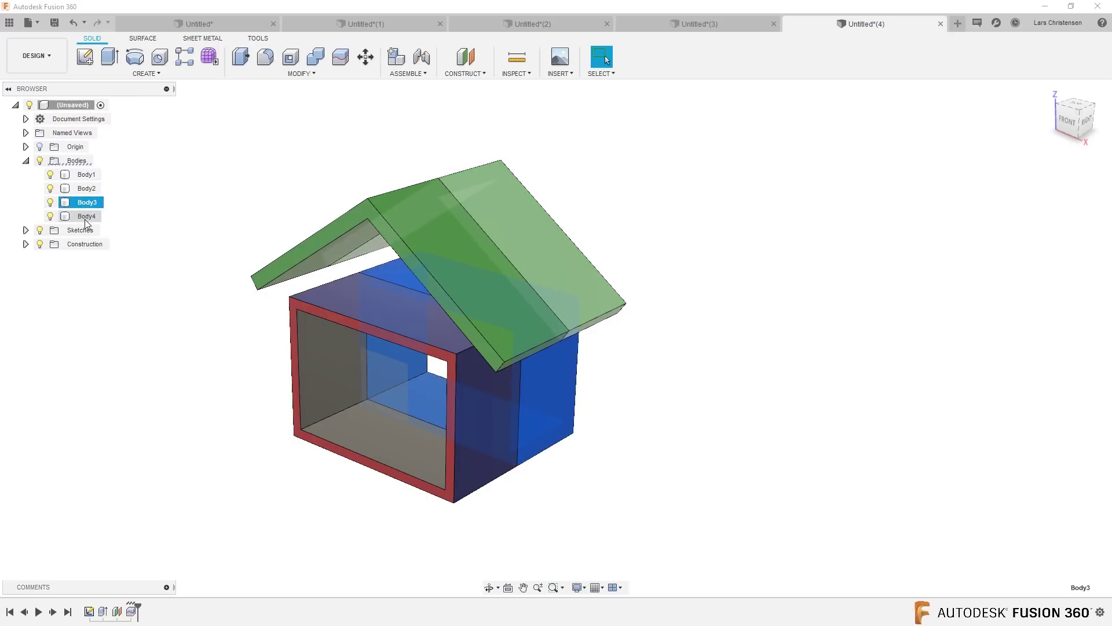
pyautogui.click(86, 217)
pyautogui.click(150, 387)
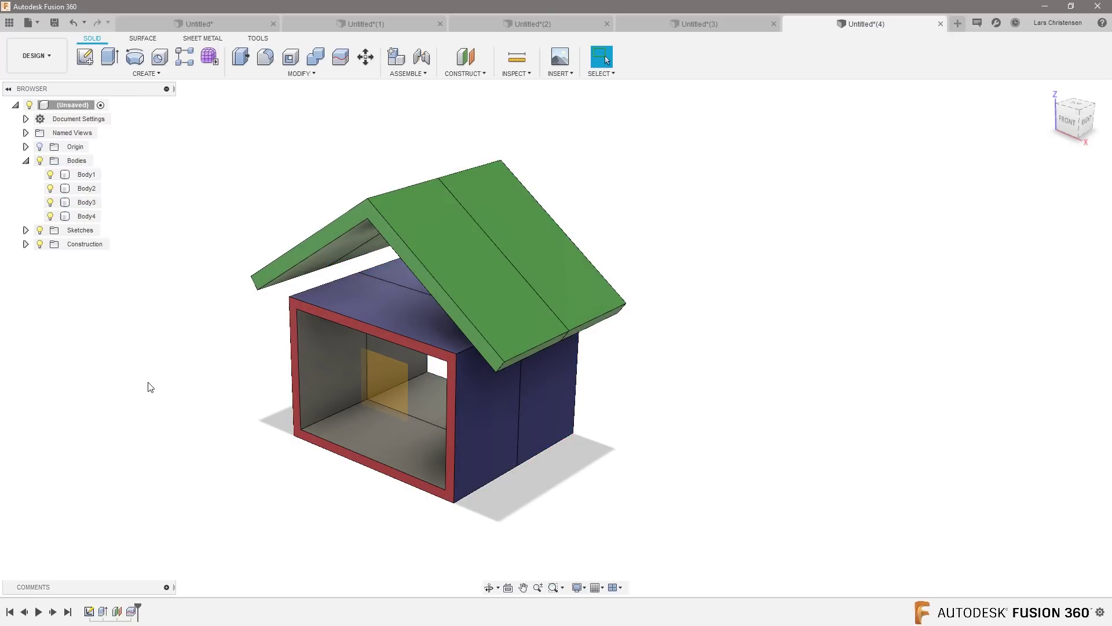
pyautogui.hotkey('ctrl', 'z')
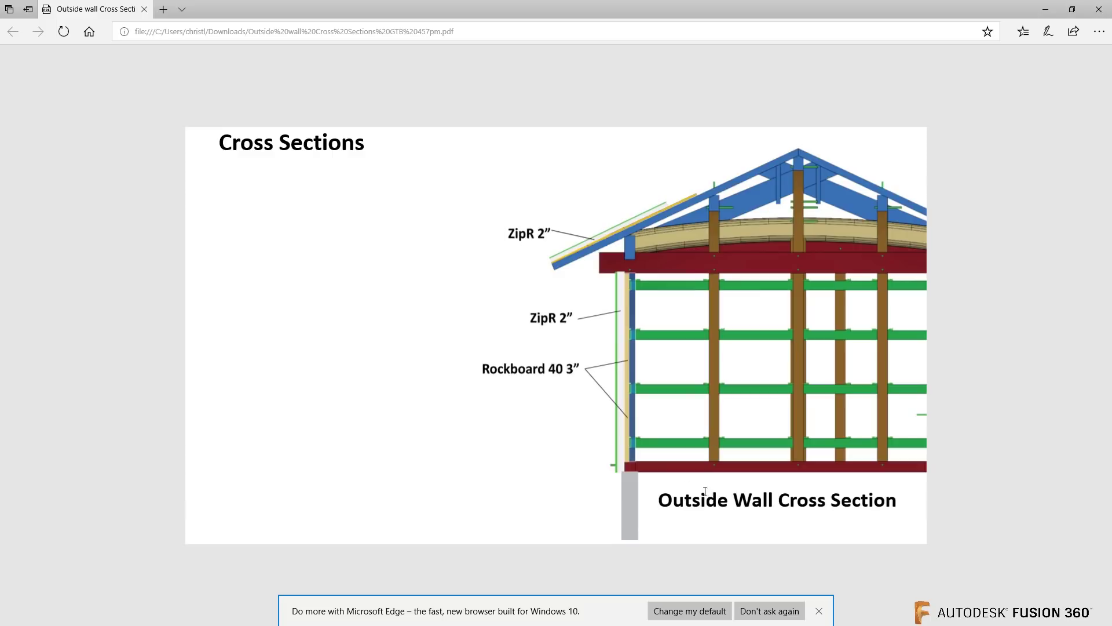
# - Minimize the Outside Wall Cross Section PDF to return to the Fusion 360 model
pyautogui.click(1045, 9)
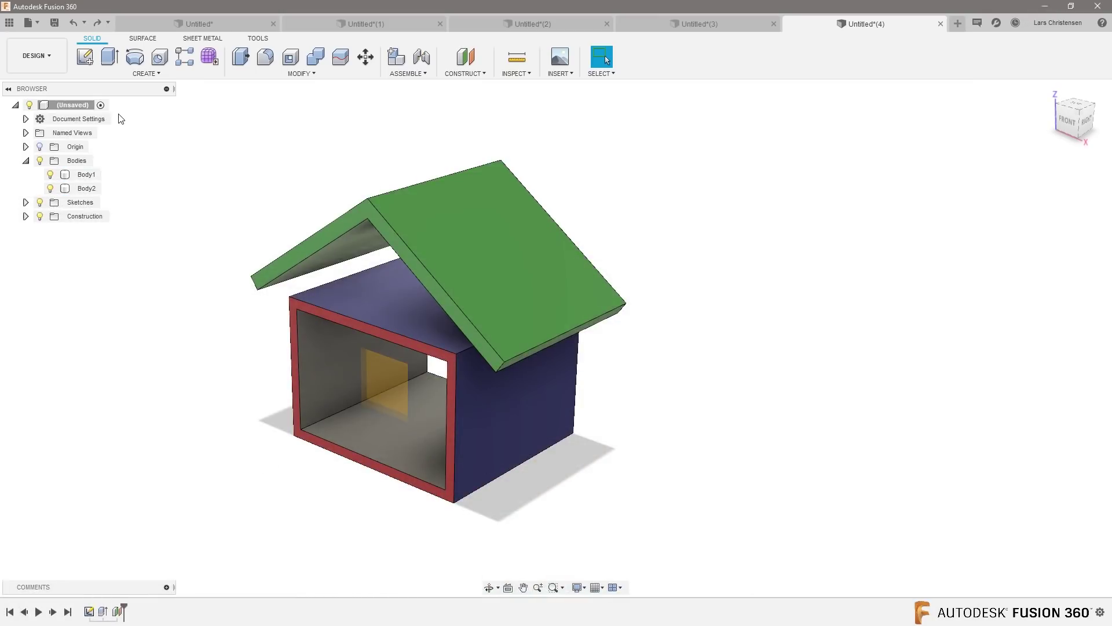
# - Save the house design, naming it with the user's name plus 'Outside Wall'
pyautogui.keyDown('shift'); pyautogui.moveTo(141, 366); pyautogui.dragTo(123, 364, button='middle'); pyautogui.keyUp('shift')
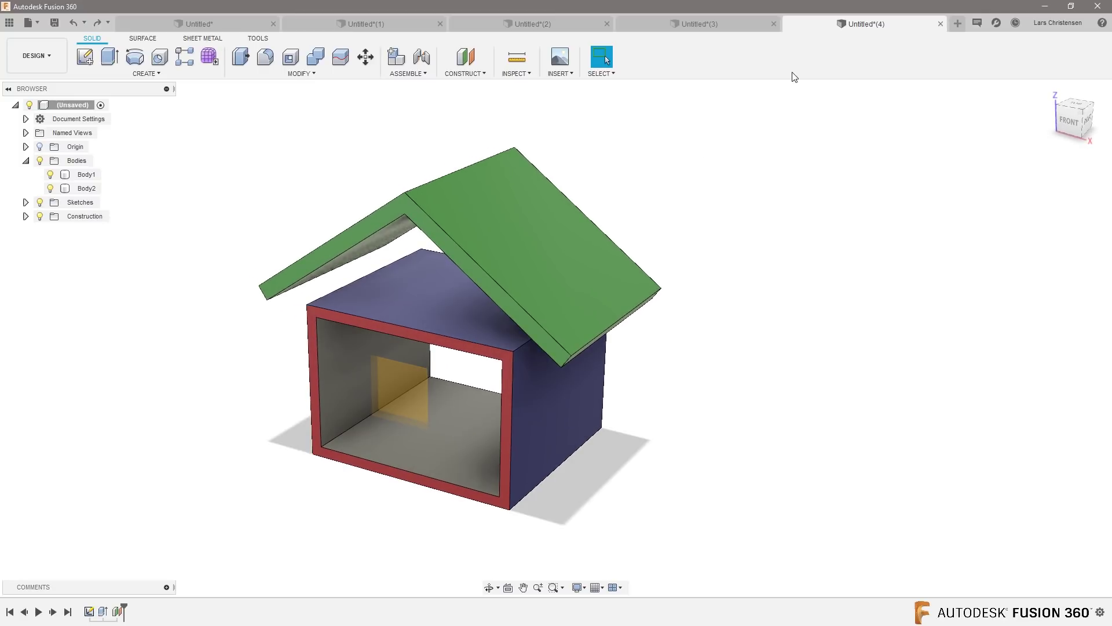
pyautogui.click(54, 23)
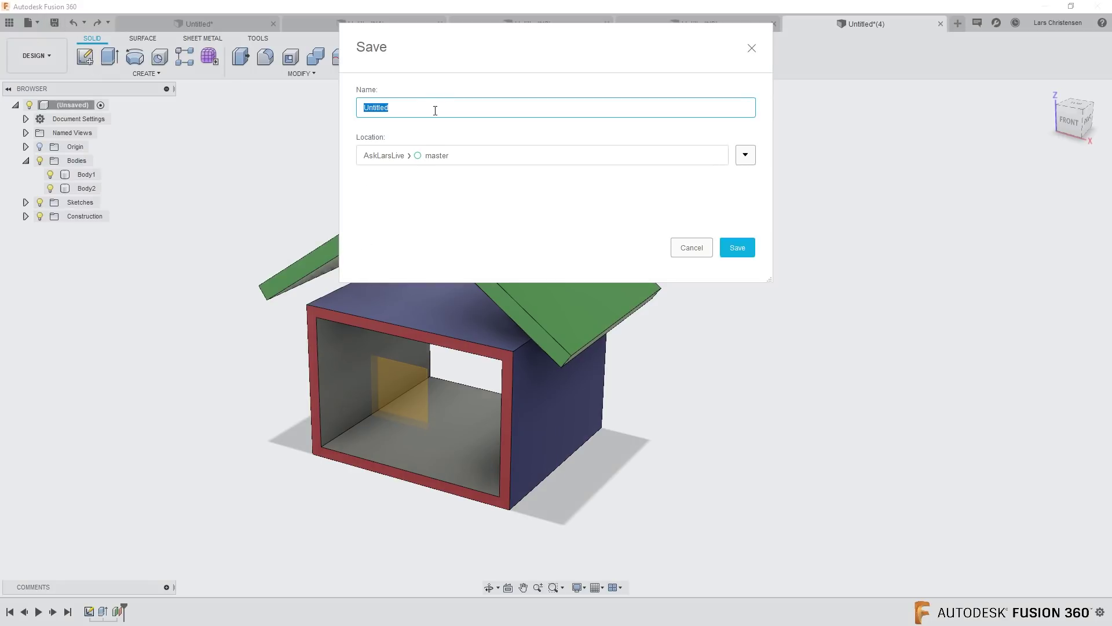
pyautogui.write('Dean Outside Wall')
pyautogui.click(738, 247)
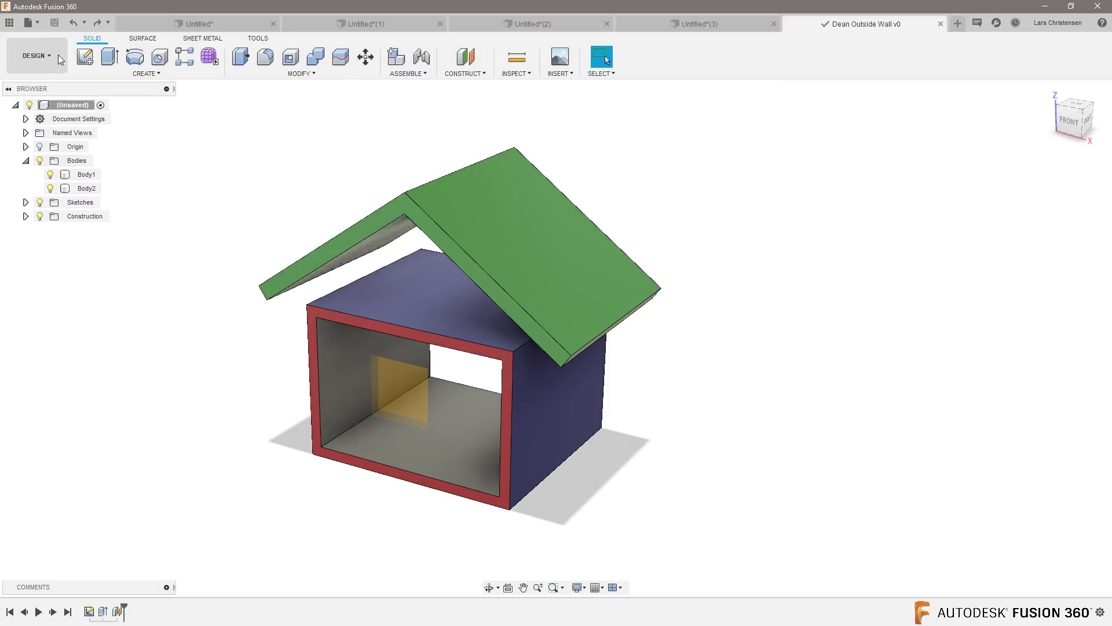
# - Create a drawing from the design using From Scratch, ISO standard, mm units and A3 sheet
pyautogui.click(37, 57)
pyautogui.moveTo(70, 206)
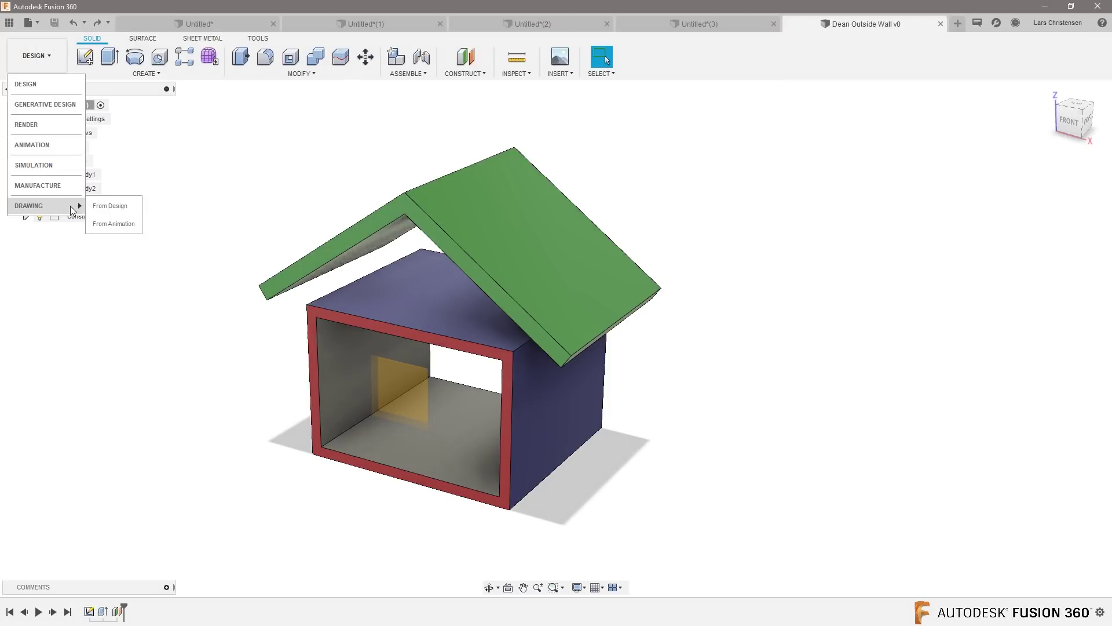
pyautogui.click(123, 206)
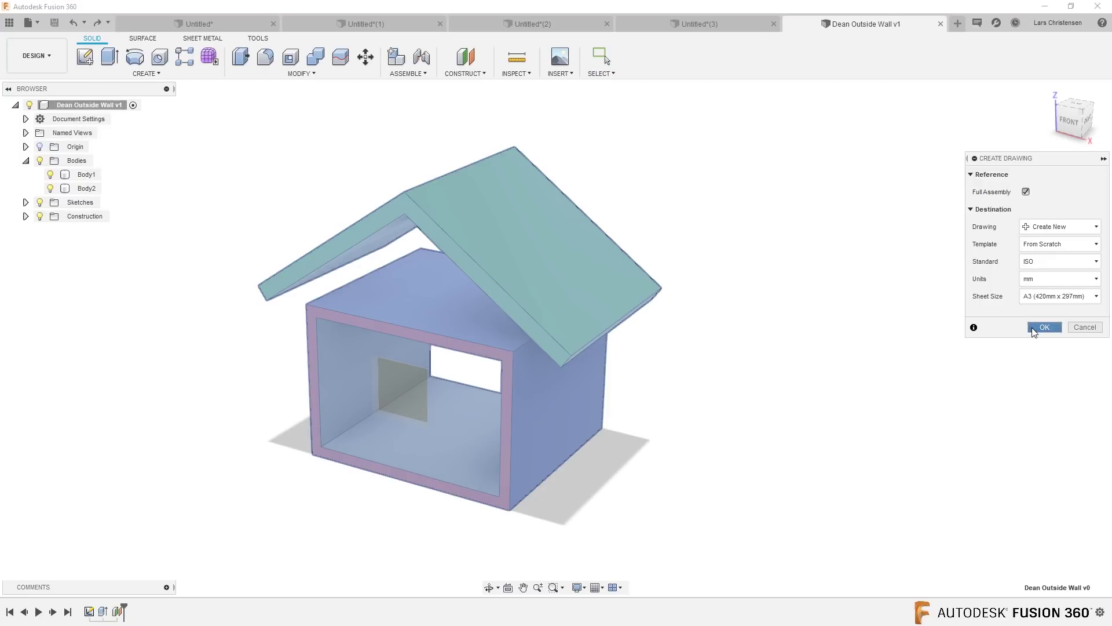
pyautogui.click(1044, 327)
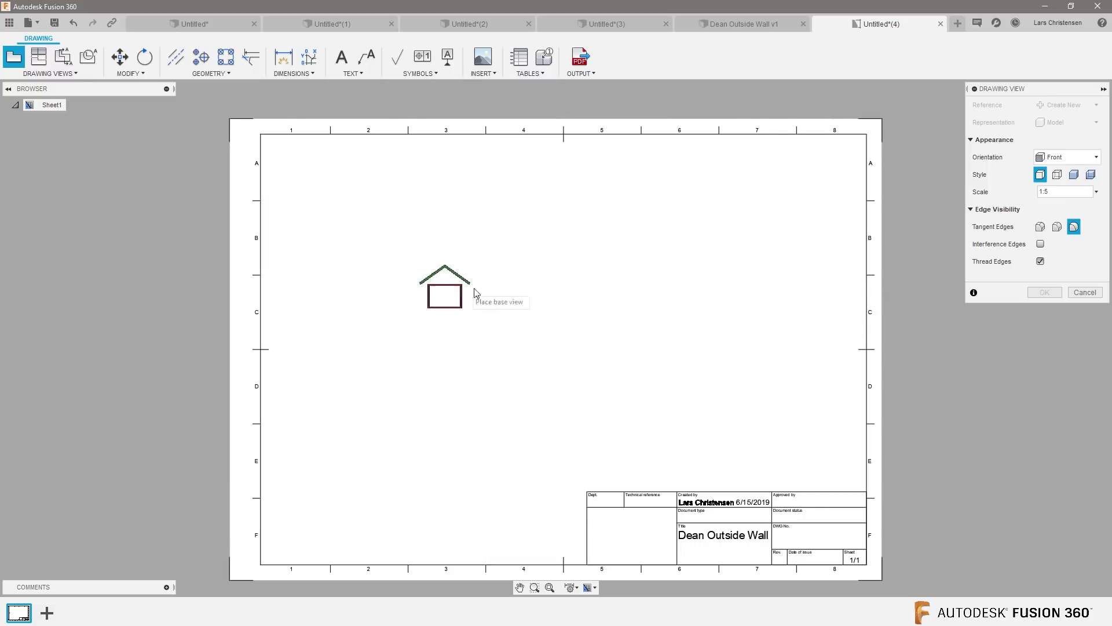
# - Place the 1:5 front base view near the sheet's top-left and confirm it
pyautogui.scroll(1, 321, 162)
pyautogui.scroll(3, 322, 161)
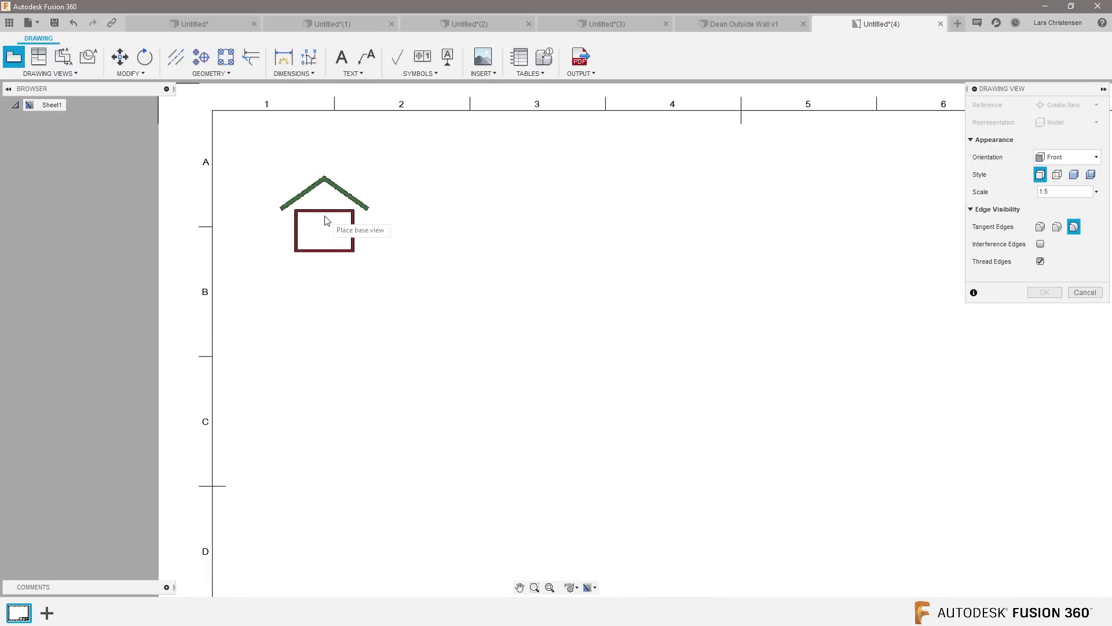
pyautogui.scroll(-2, 359, 269)
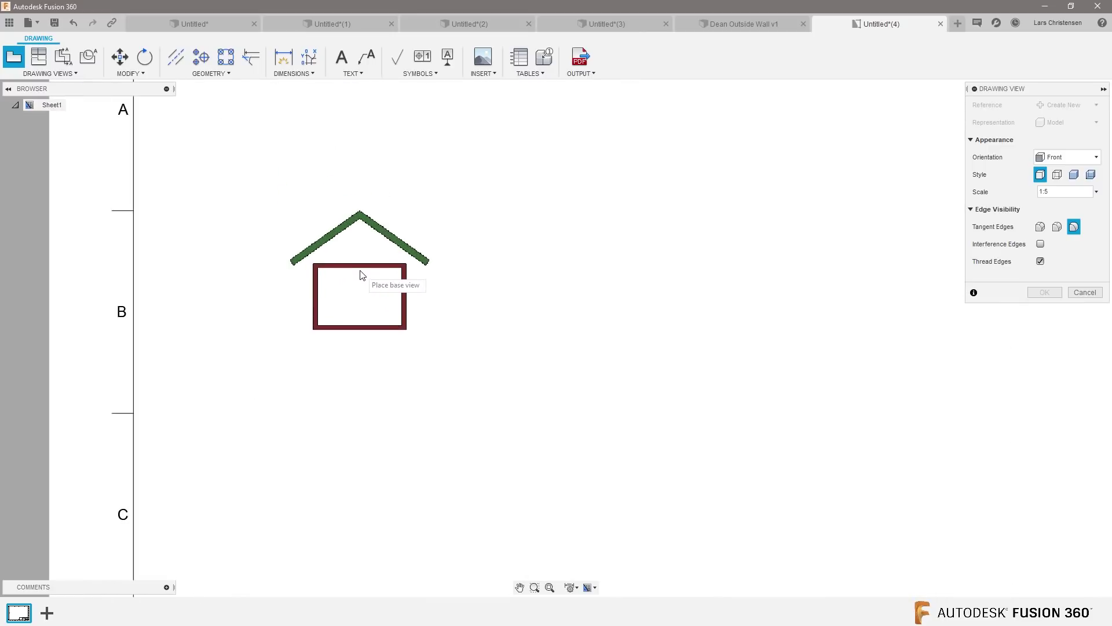
pyautogui.scroll(1, 358, 263)
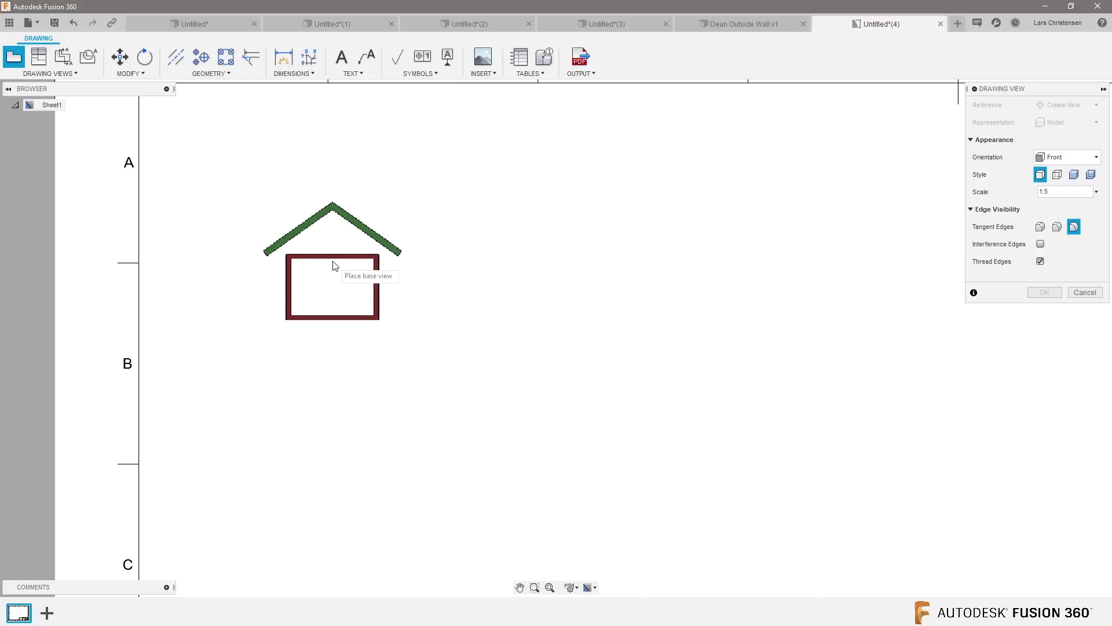
pyautogui.click(334, 265)
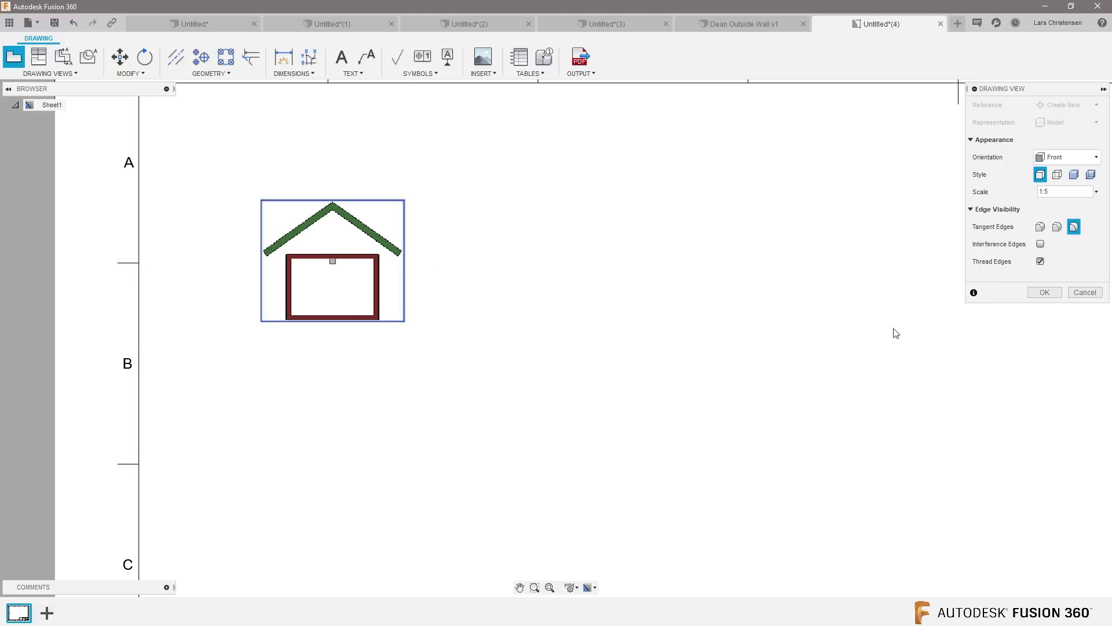
pyautogui.click(1044, 292)
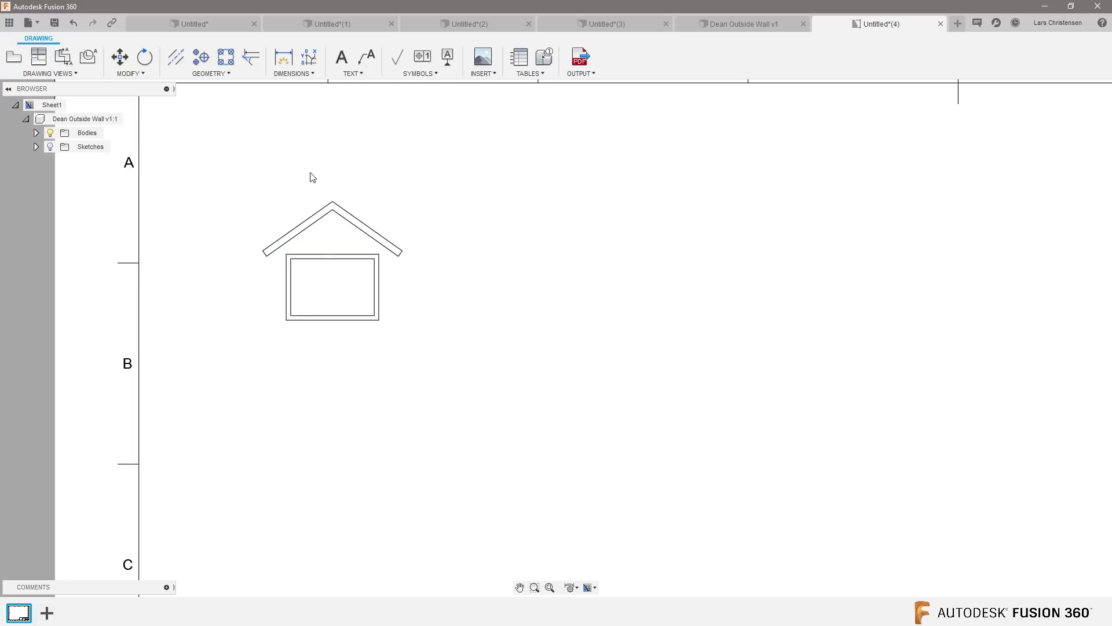
# - Switch the front base view to the shaded style so the green roof and red walls show
pyautogui.scroll(3, 313, 177)
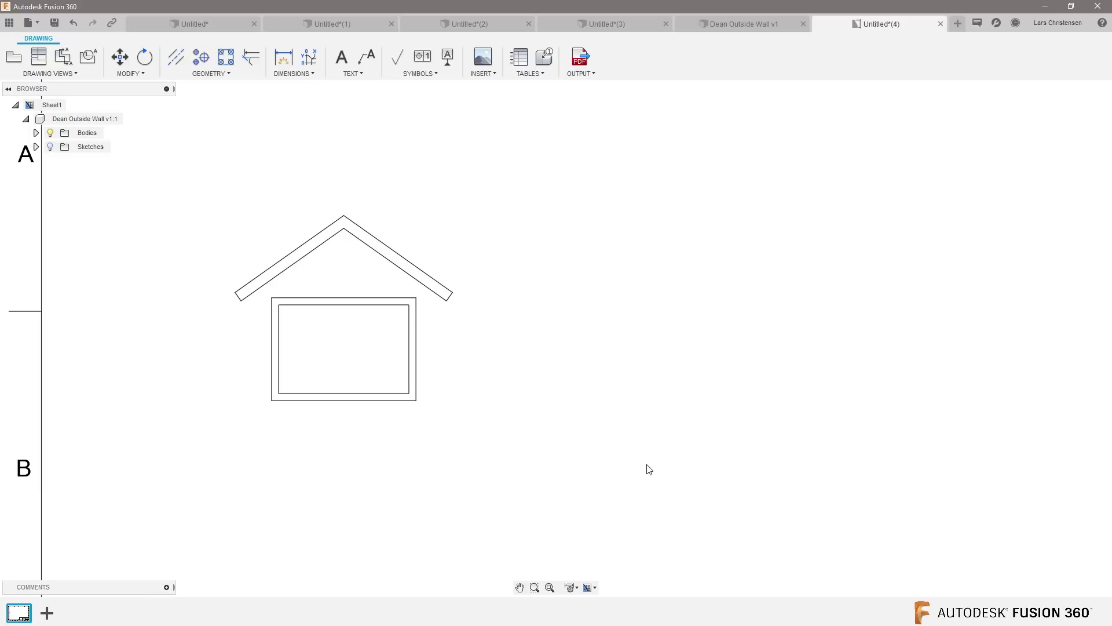
pyautogui.doubleClick(355, 378)
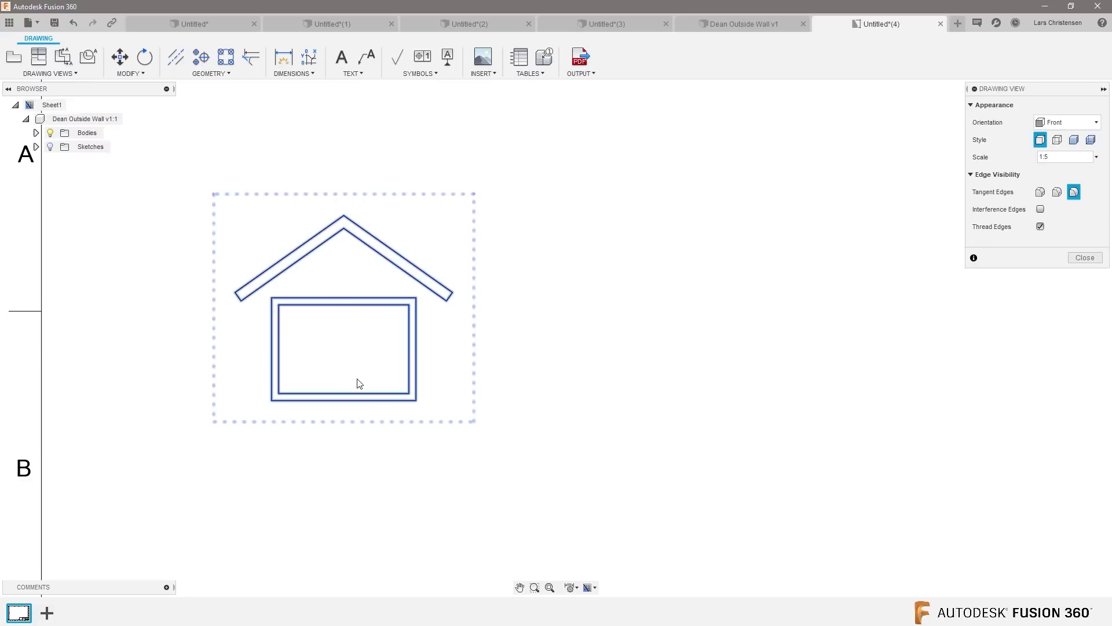
pyautogui.click(1073, 140)
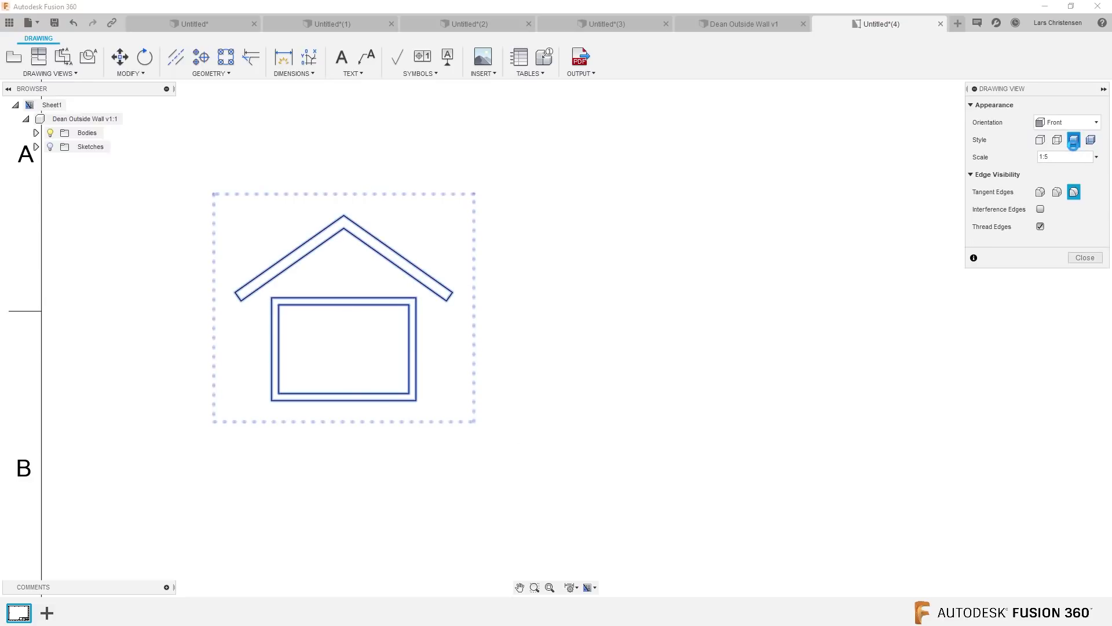
pyautogui.click(1077, 258)
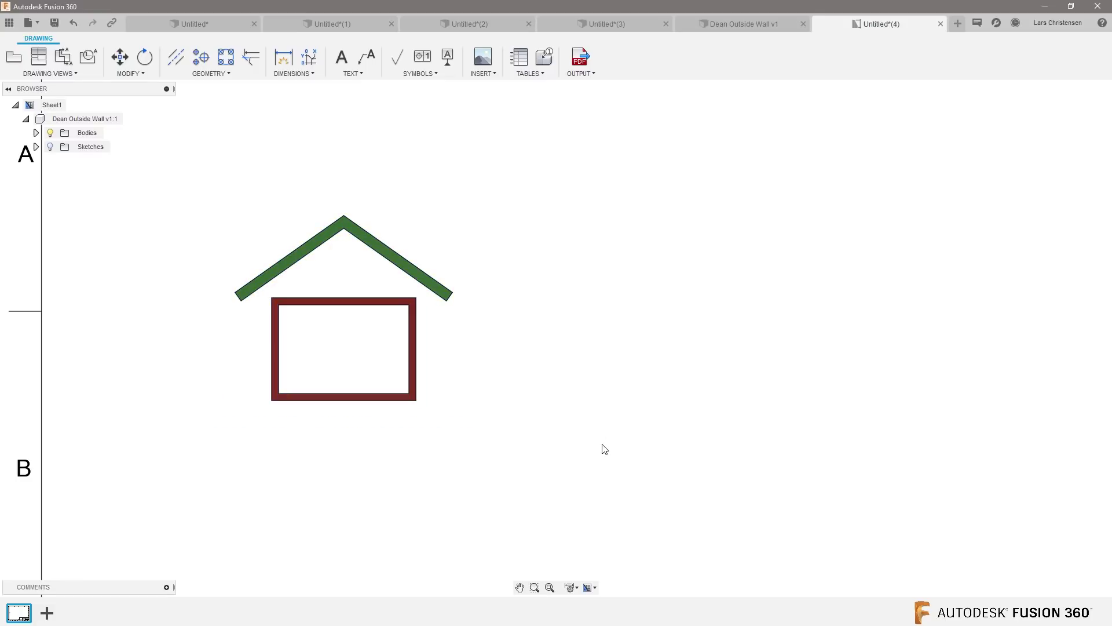
# - Project a side view from the front view and place it to the right
pyautogui.scroll(-4, 171, 327)
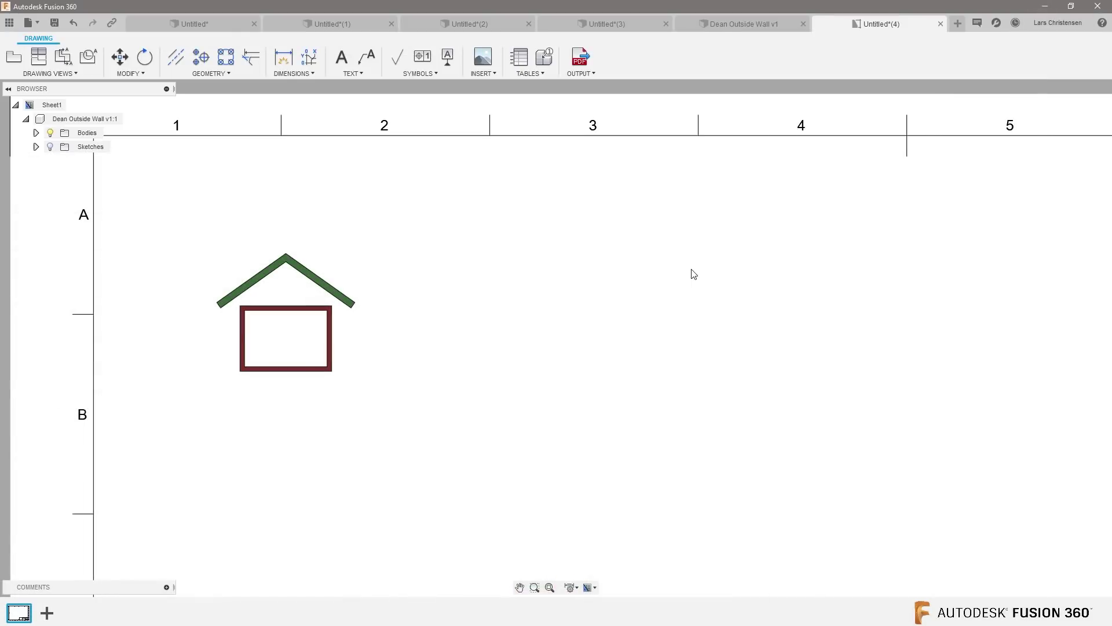
pyautogui.click(12, 59)
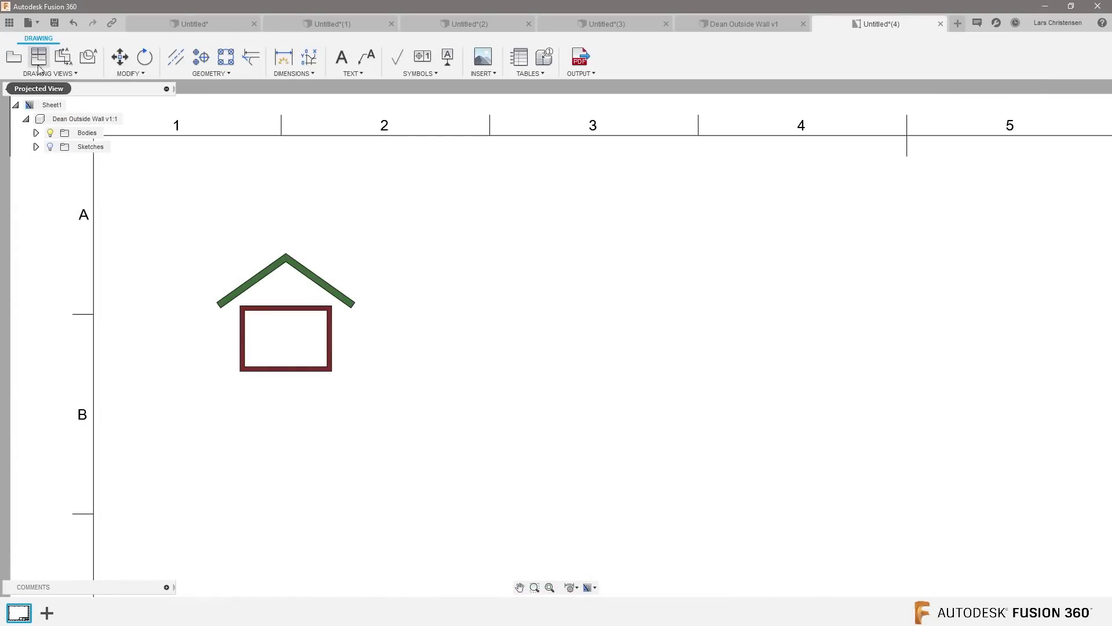
pyautogui.click(39, 65)
pyautogui.click(298, 360)
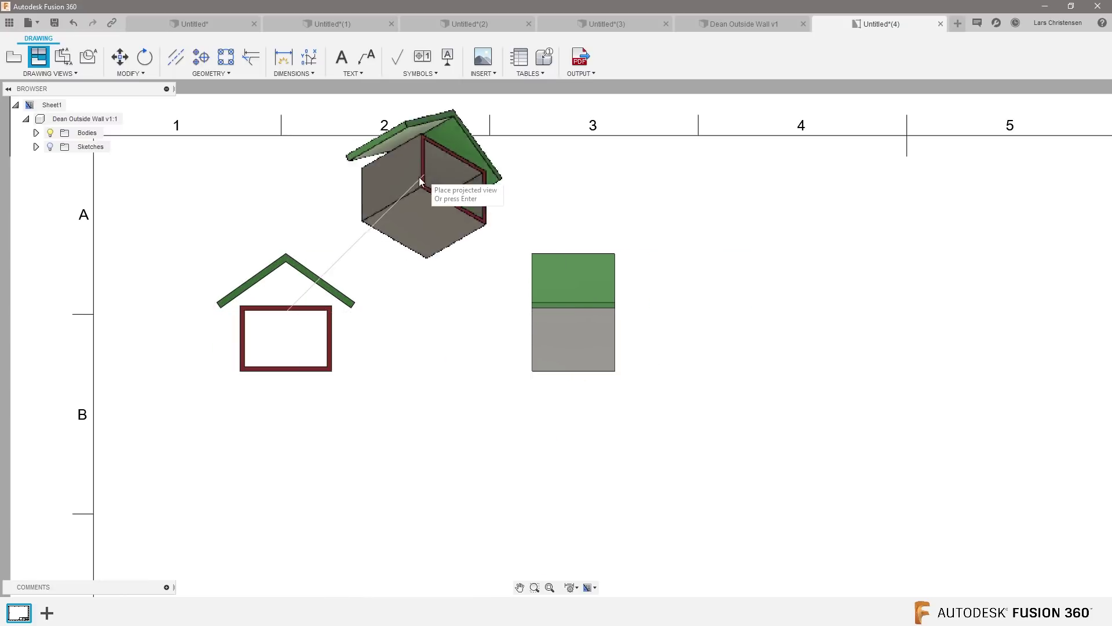
pyautogui.press('Return')
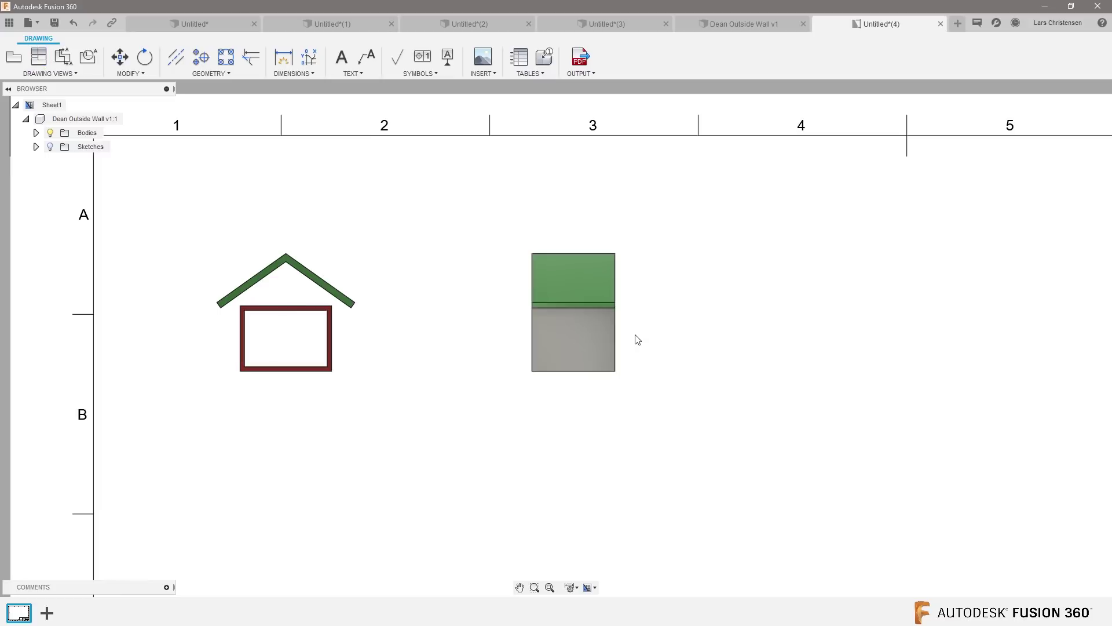
# - Draw a vertical section cut line through the side view, from above to below it
pyautogui.scroll(2, 637, 339)
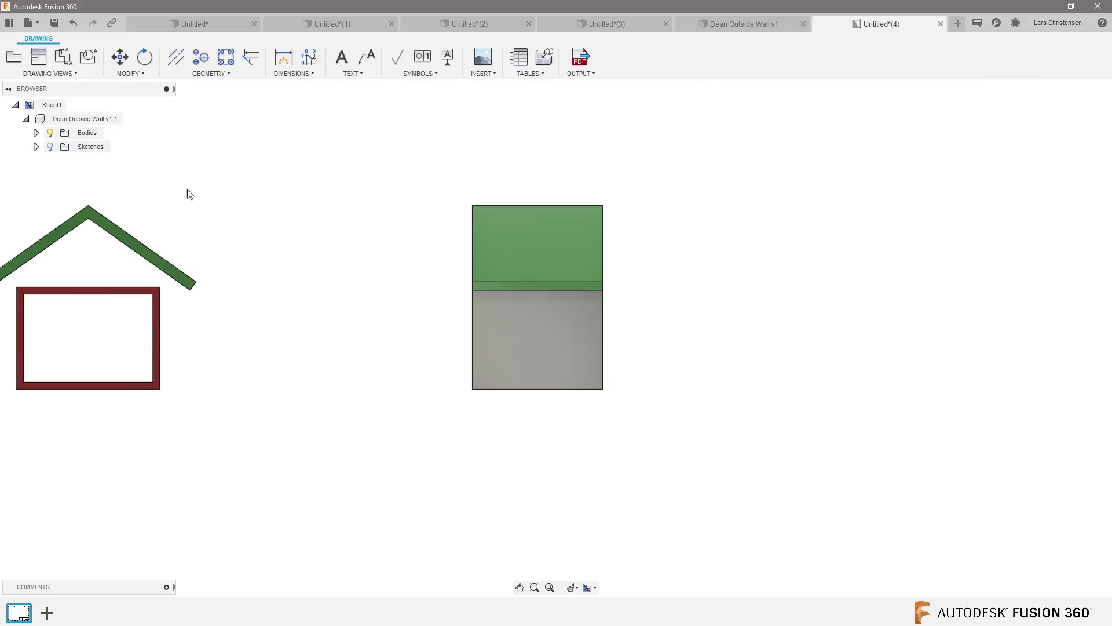
pyautogui.click(63, 56)
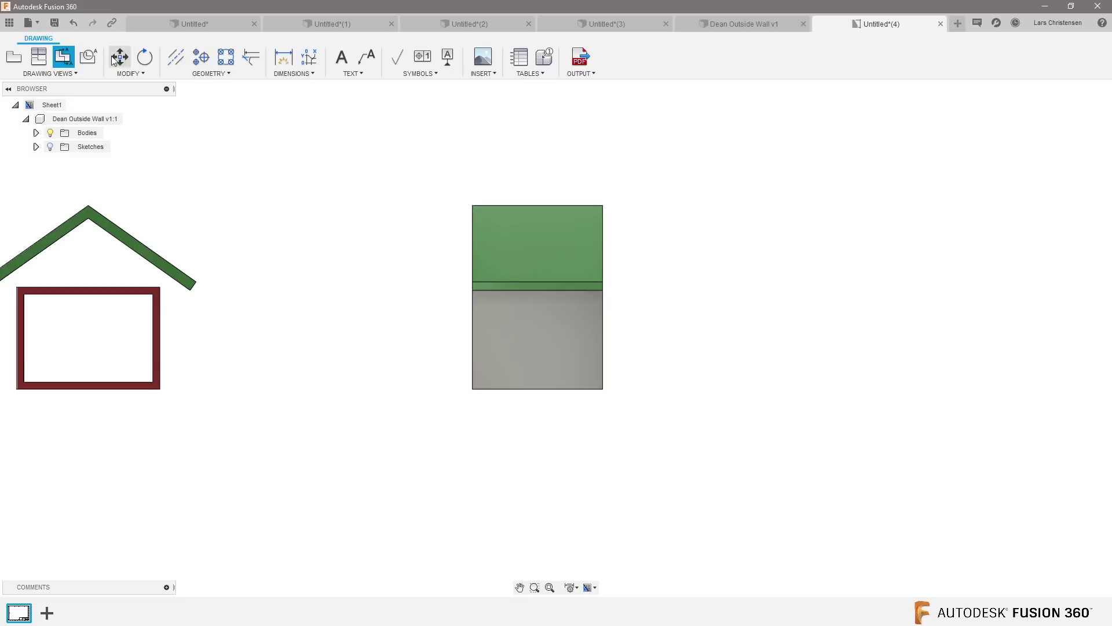
pyautogui.click(509, 259)
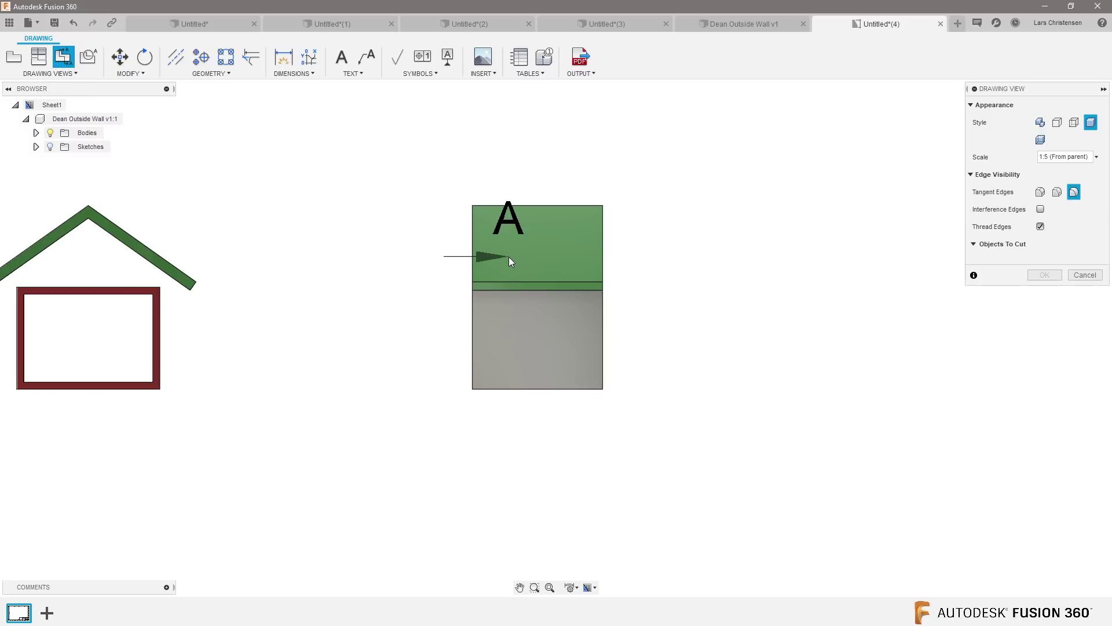
pyautogui.click(528, 132)
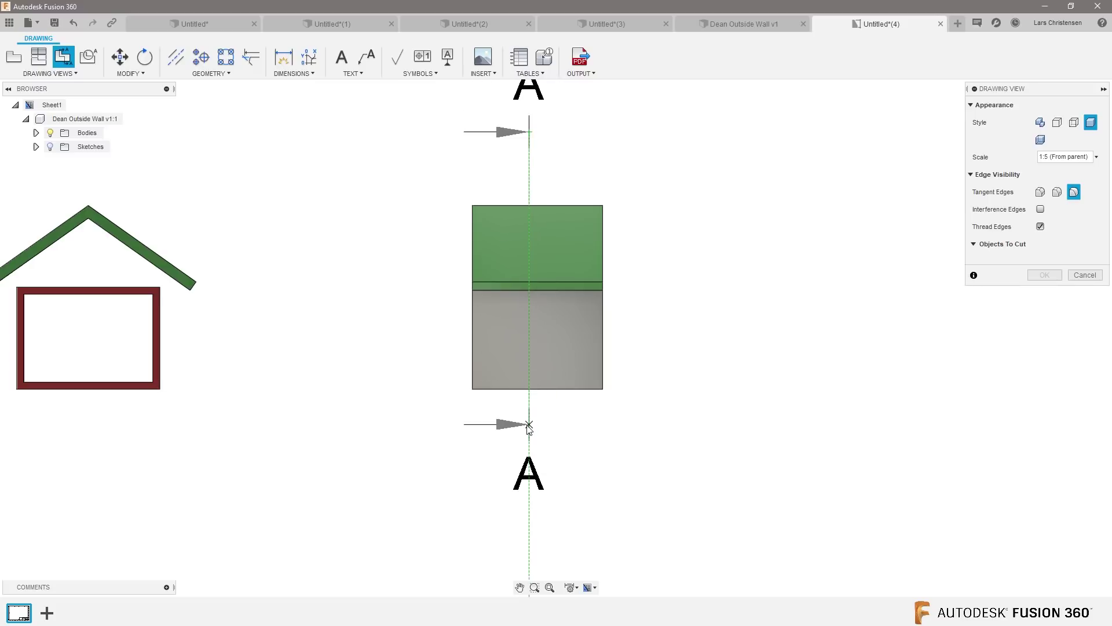
pyautogui.click(529, 425)
pyautogui.press('Return')
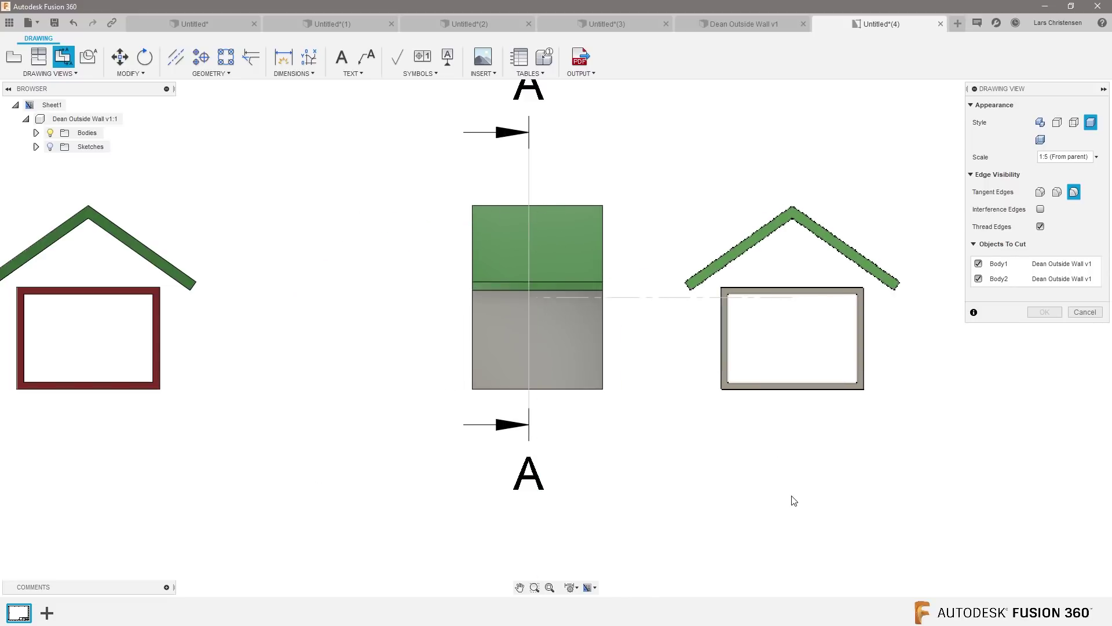
# - Place section view A-A to the right of the side view and confirm it
pyautogui.scroll(-3, 759, 507)
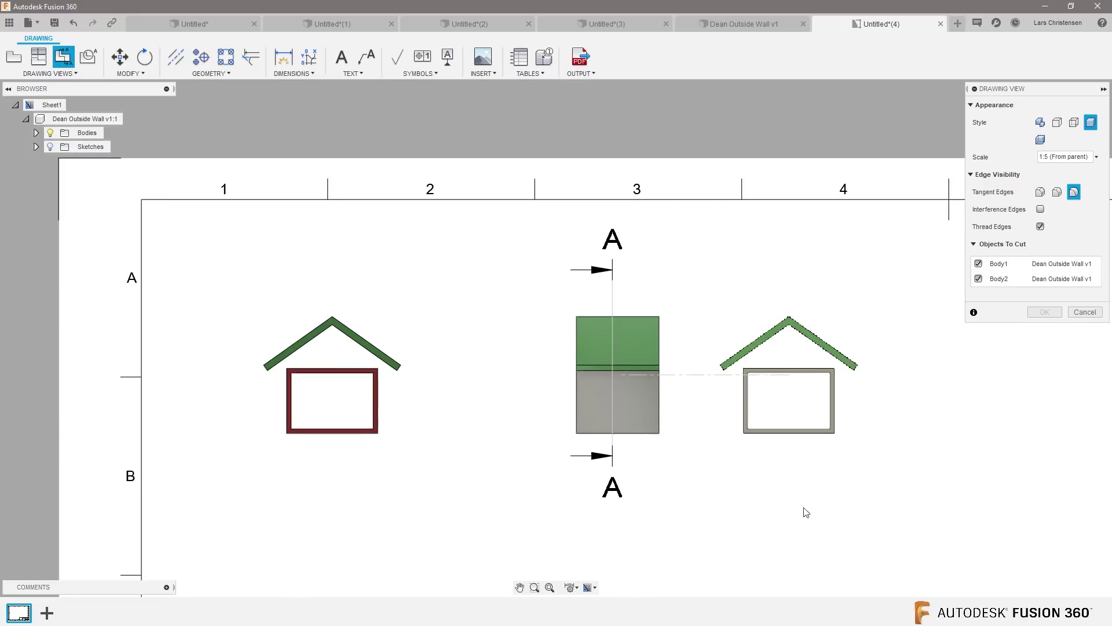
pyautogui.click(835, 503)
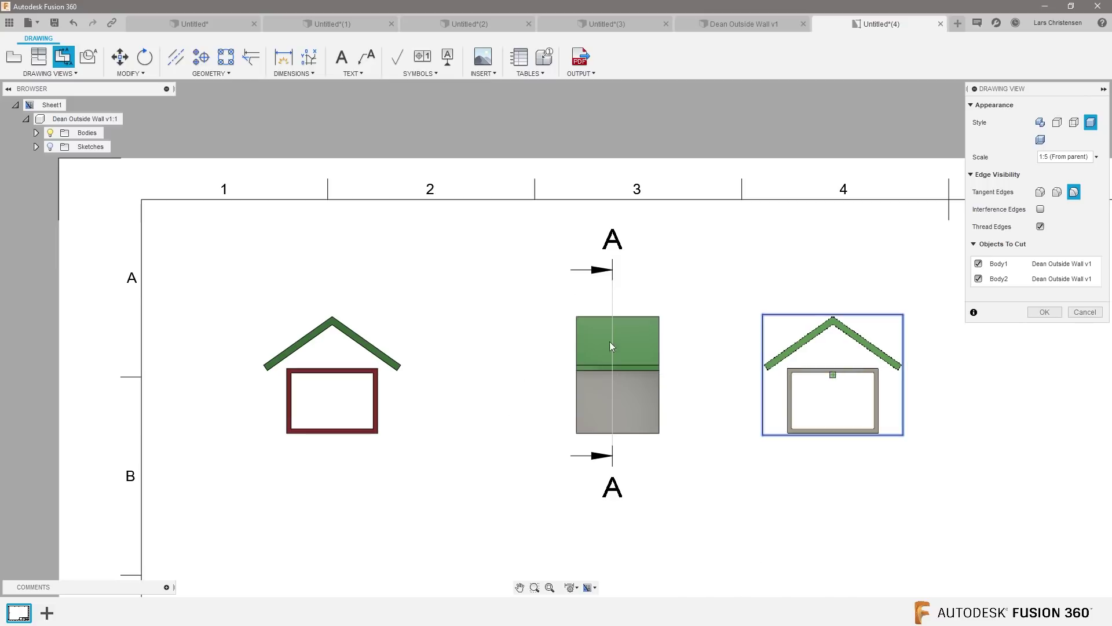
pyautogui.scroll(5, 903, 385)
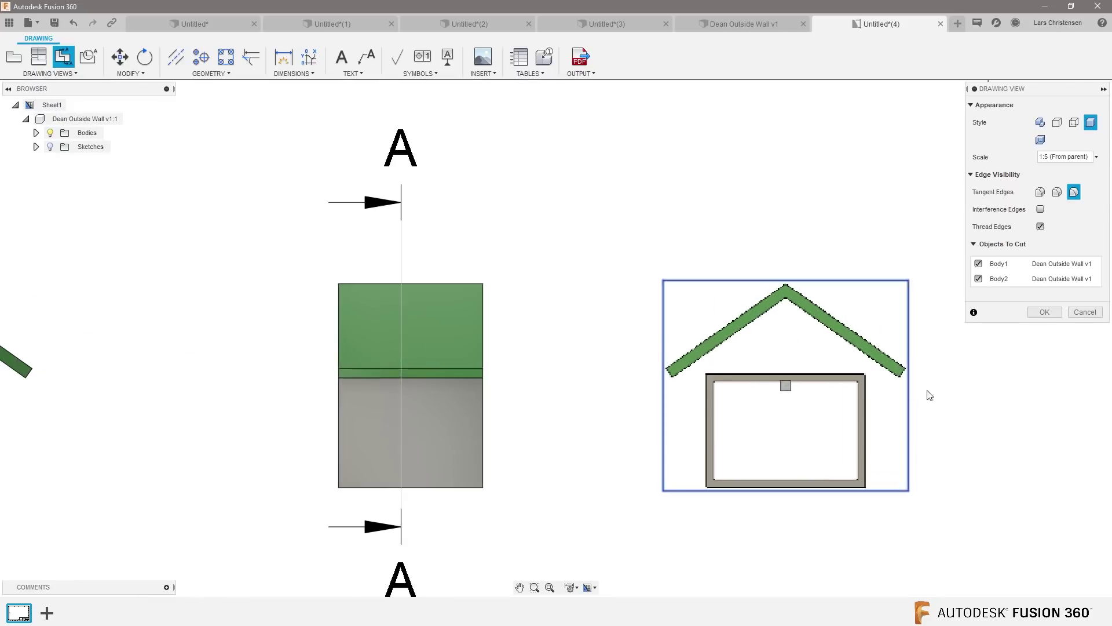
pyautogui.scroll(1, 744, 346)
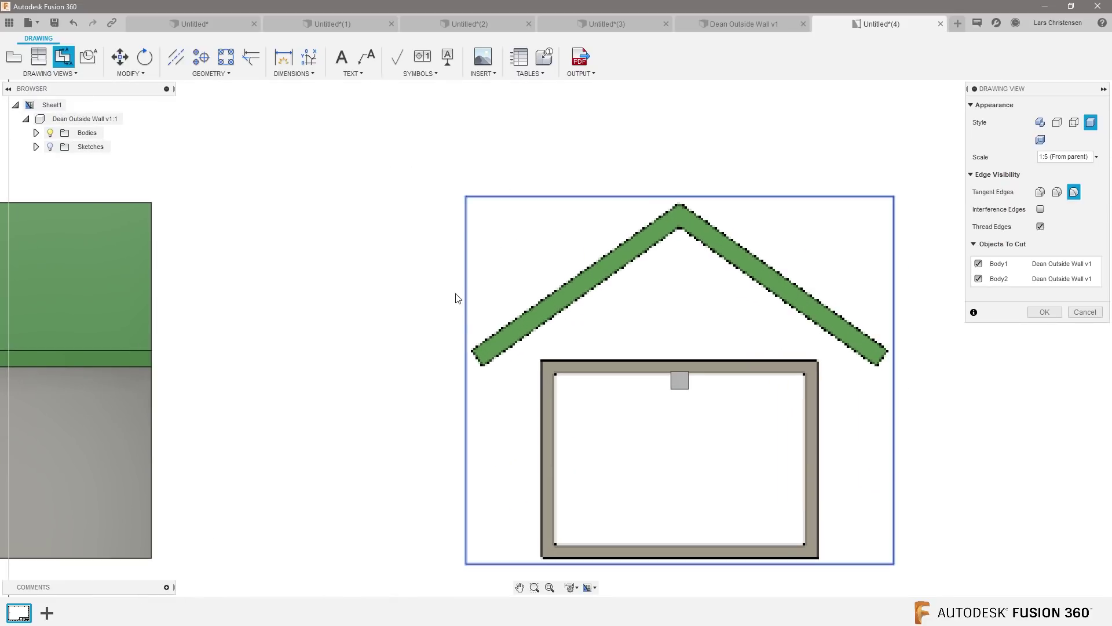
pyautogui.click(1040, 313)
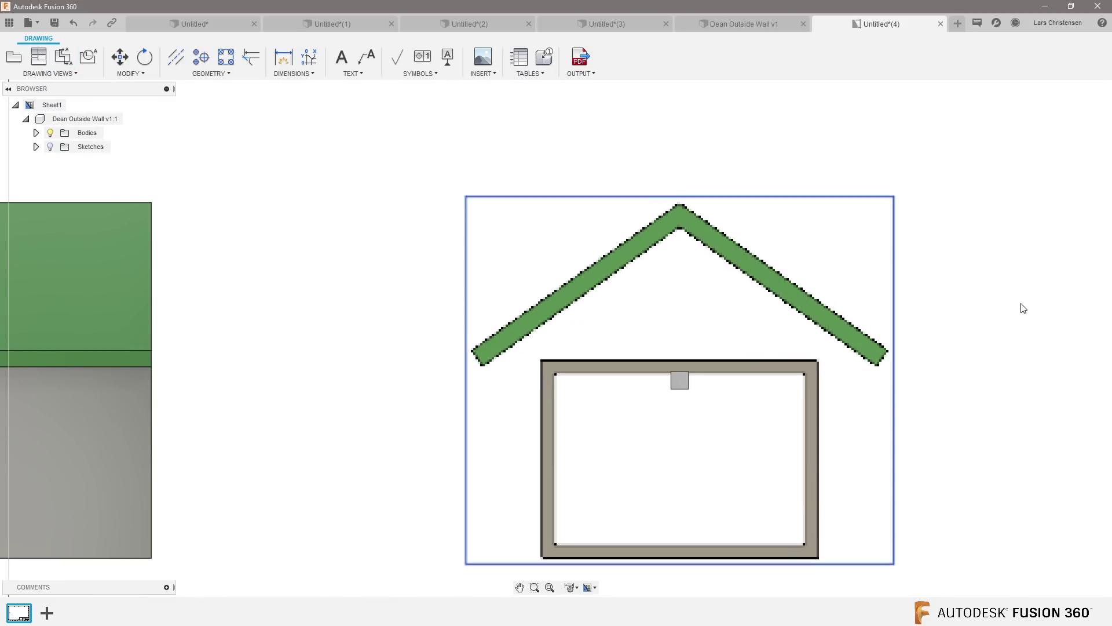
pyautogui.scroll(-3, 479, 305)
pyautogui.scroll(6, 571, 425)
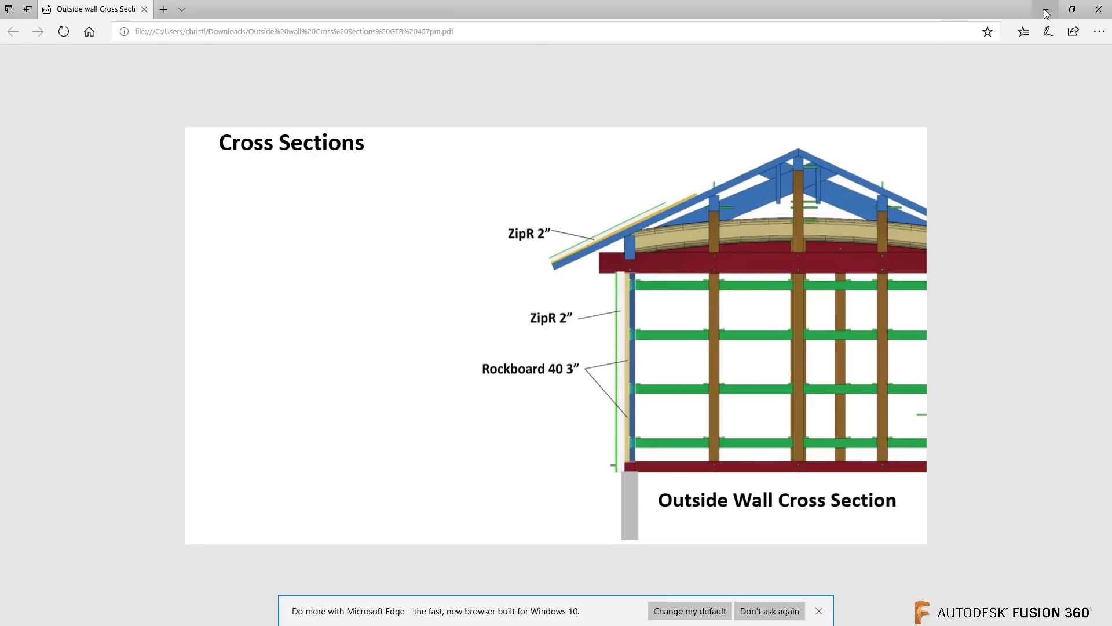
pyautogui.click(1099, 9)
pyautogui.scroll(3, 565, 420)
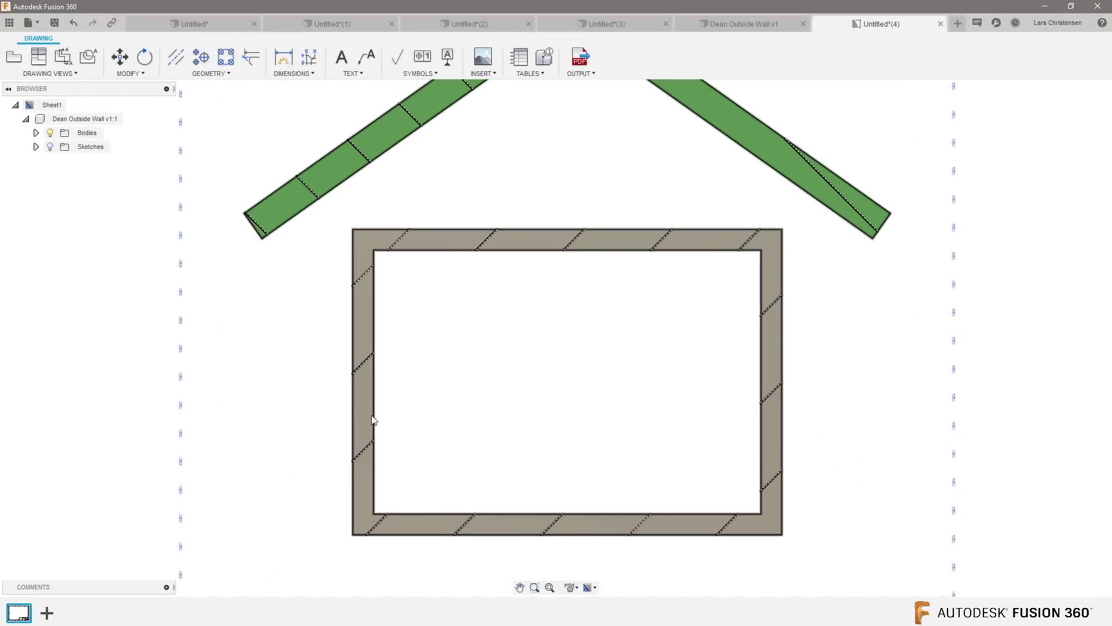
# - Change the wall hatch to the ANSI38 pattern with a scale factor of 2
pyautogui.doubleClick(363, 361)
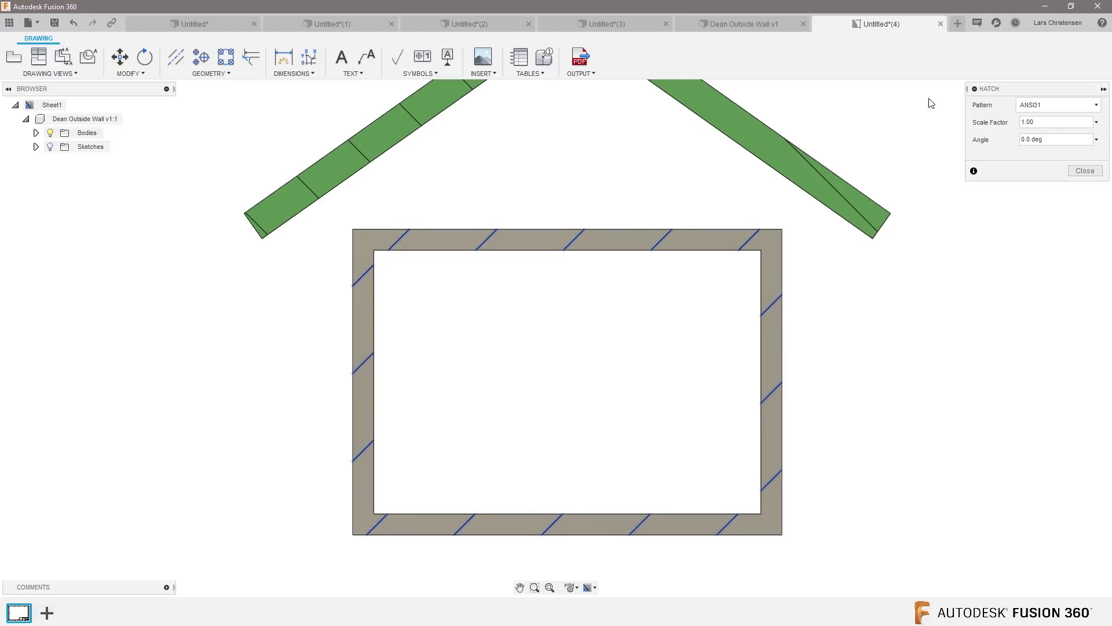
pyautogui.click(1053, 110)
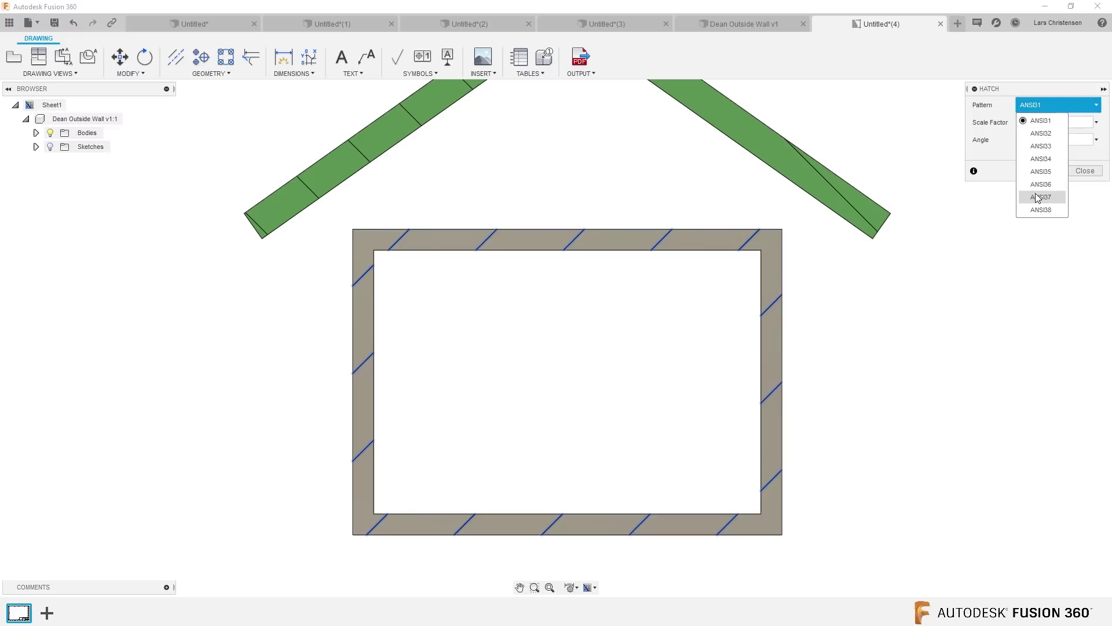
pyautogui.click(1034, 212)
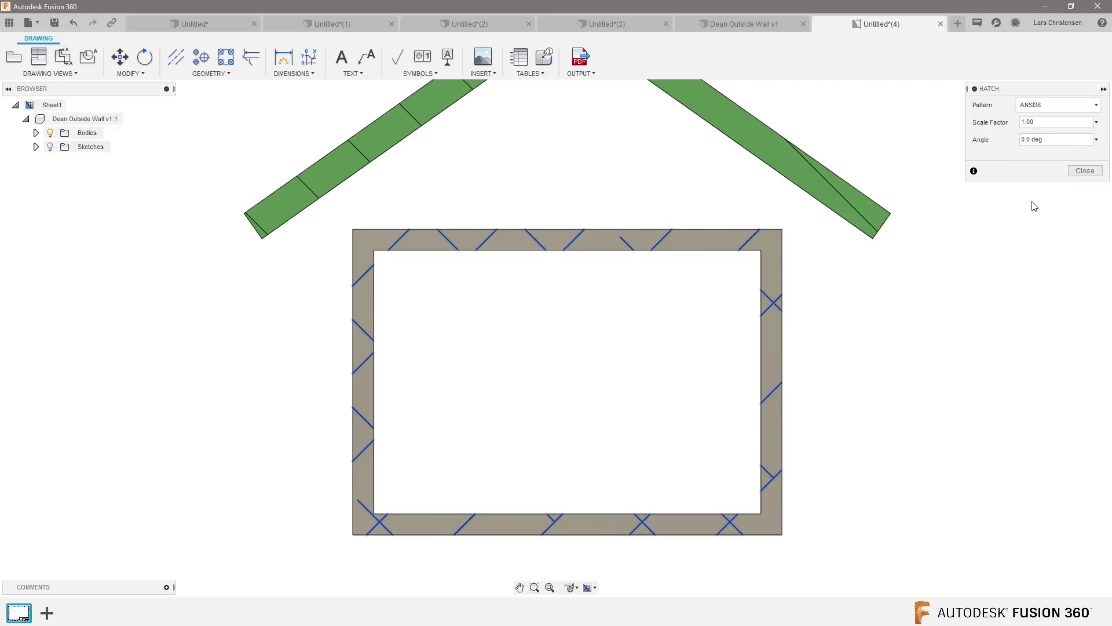
pyautogui.click(1011, 121)
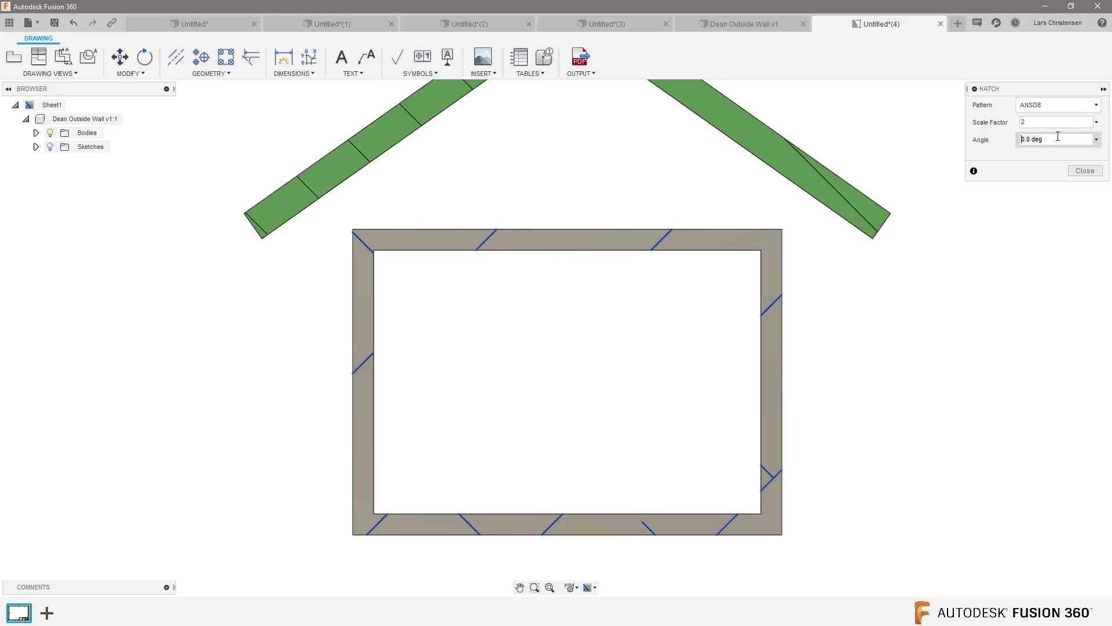
pyautogui.click(1085, 171)
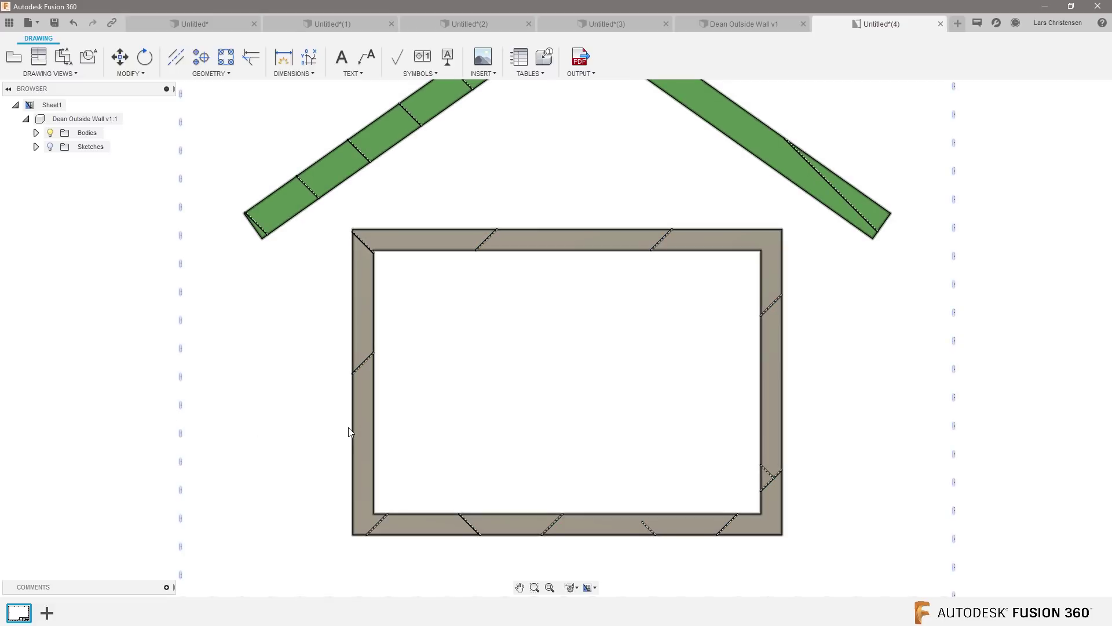
pyautogui.scroll(-3, 349, 432)
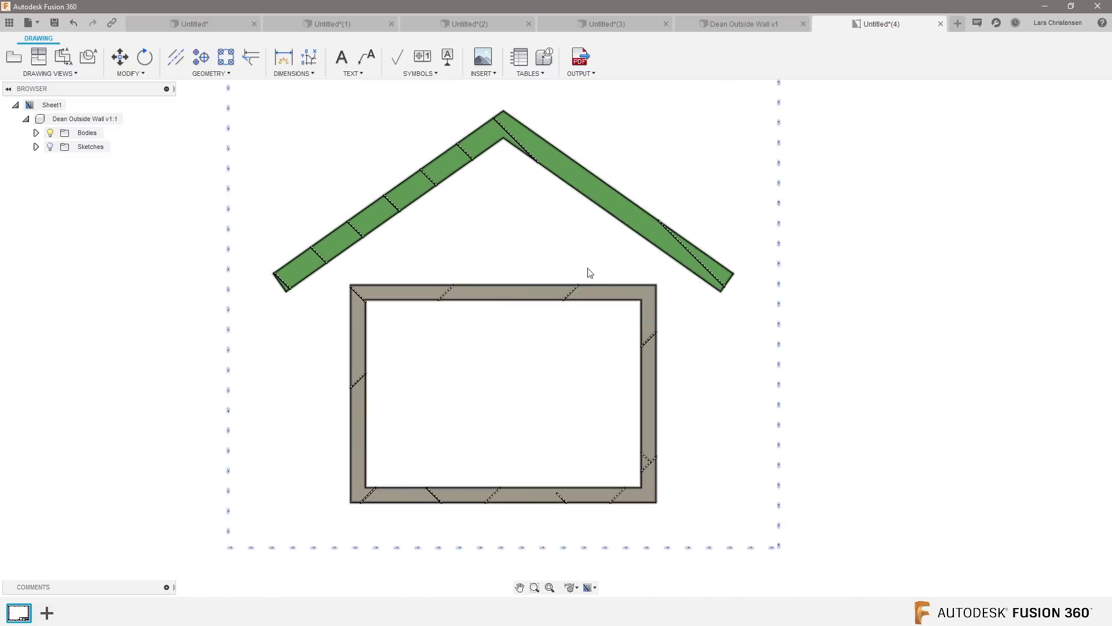
# - Apply the ANSI38 hatch pattern to the roof section
pyautogui.doubleClick(392, 210)
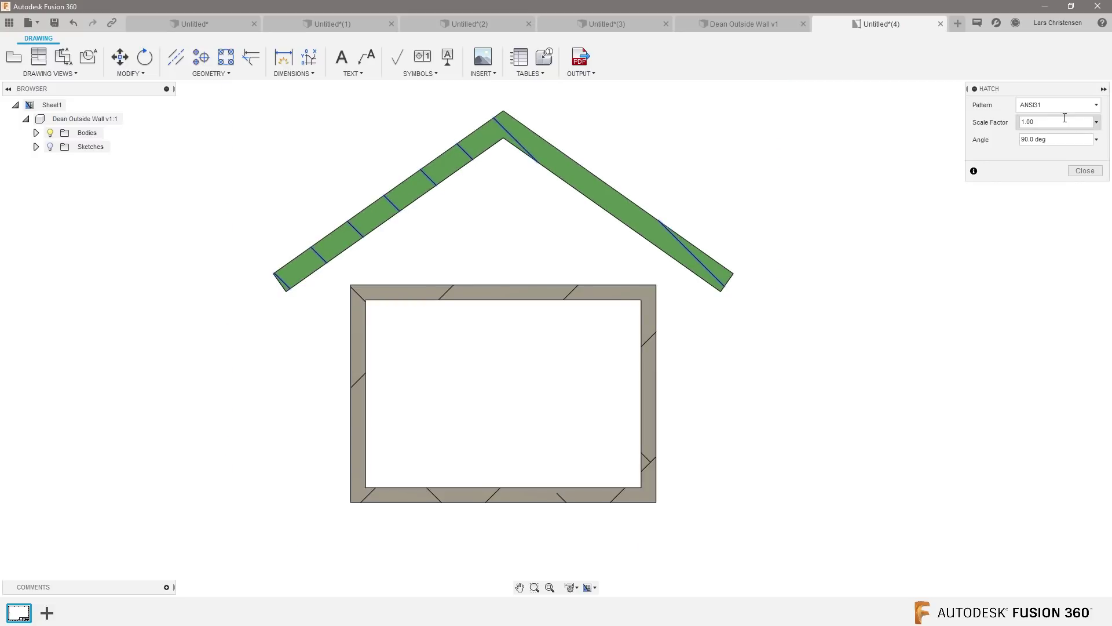
pyautogui.click(1065, 106)
pyautogui.click(1050, 210)
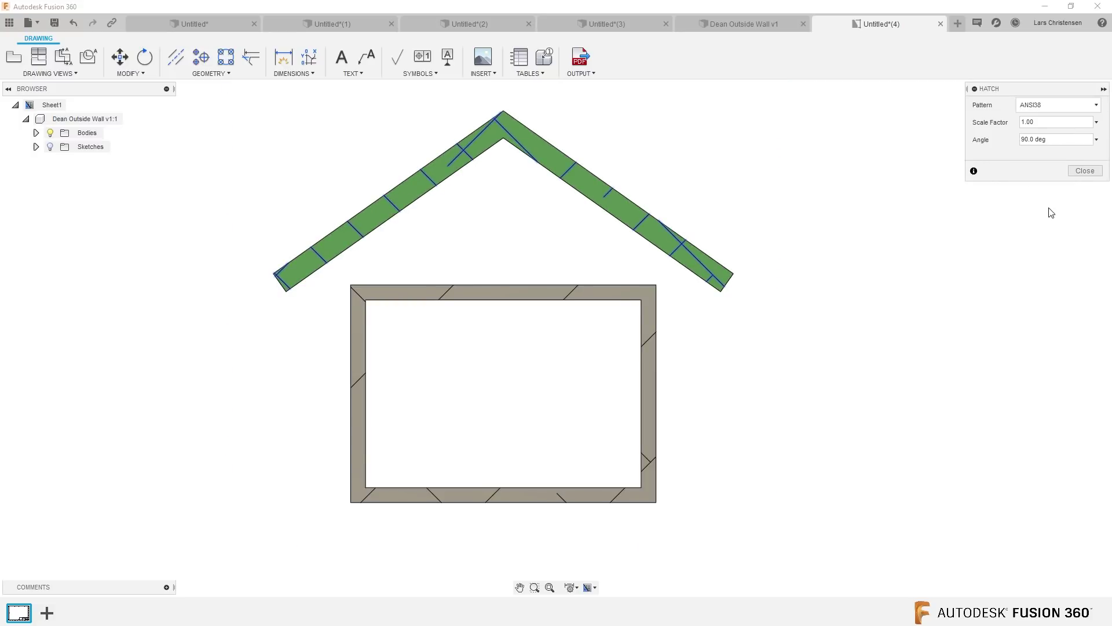
pyautogui.click(1085, 171)
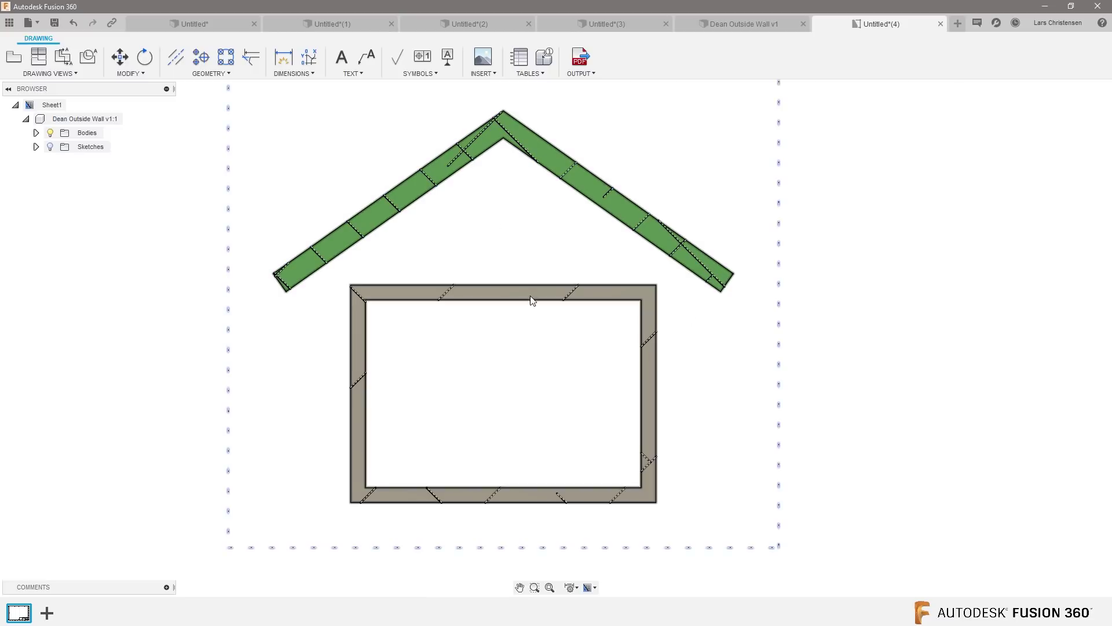
# - Select the existing section view on the drawing
pyautogui.scroll(-1, 596, 415)
pyautogui.scroll(-1, 601, 423)
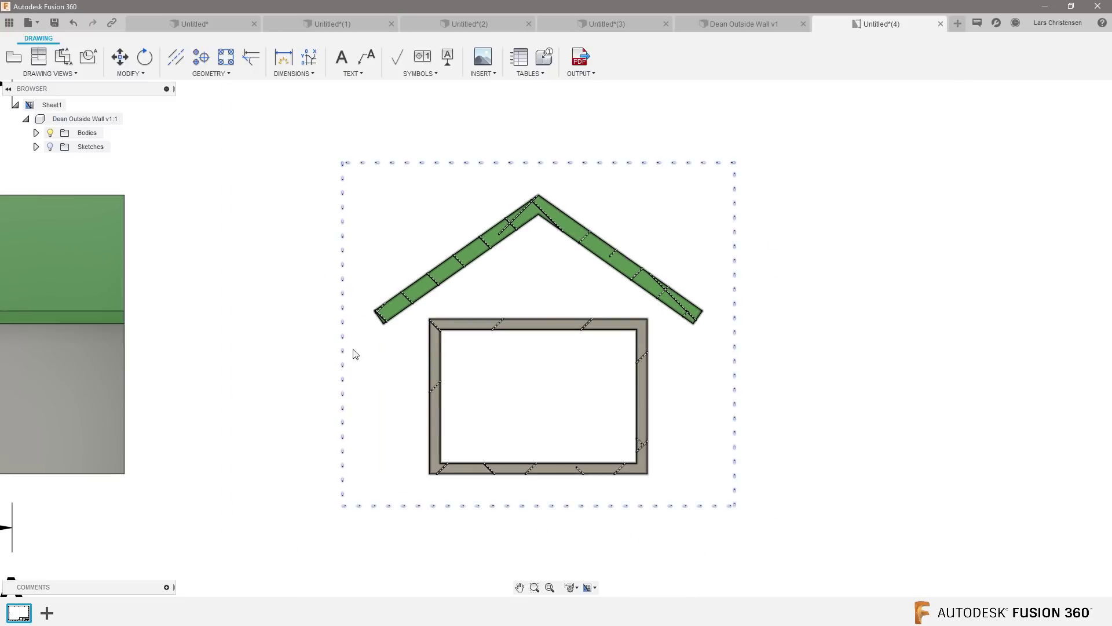
pyautogui.scroll(-3, 355, 354)
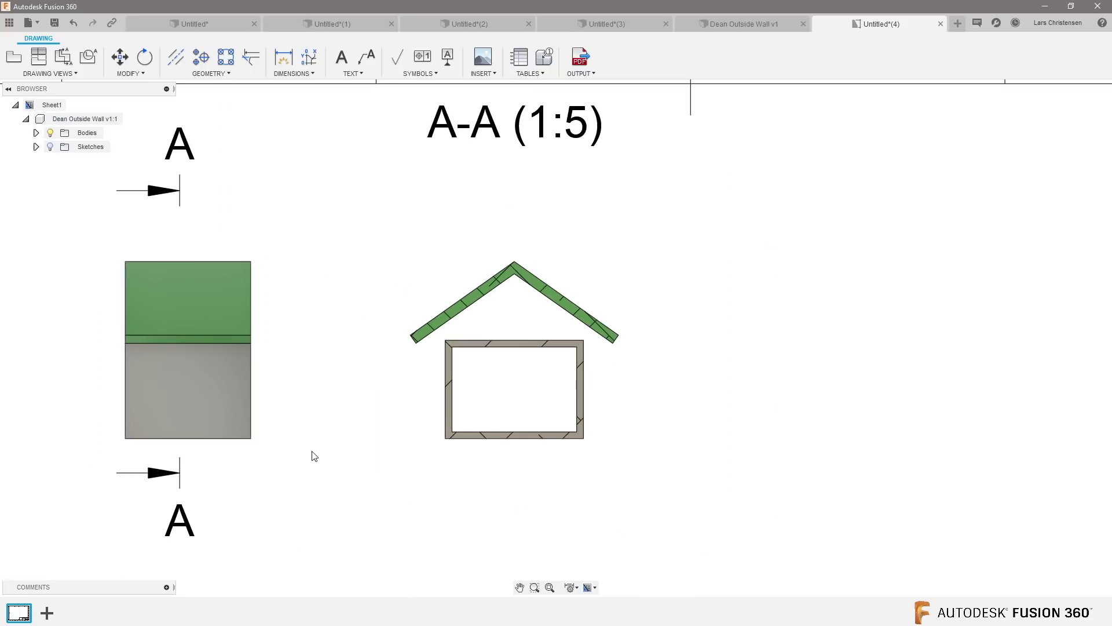
pyautogui.scroll(6, 467, 318)
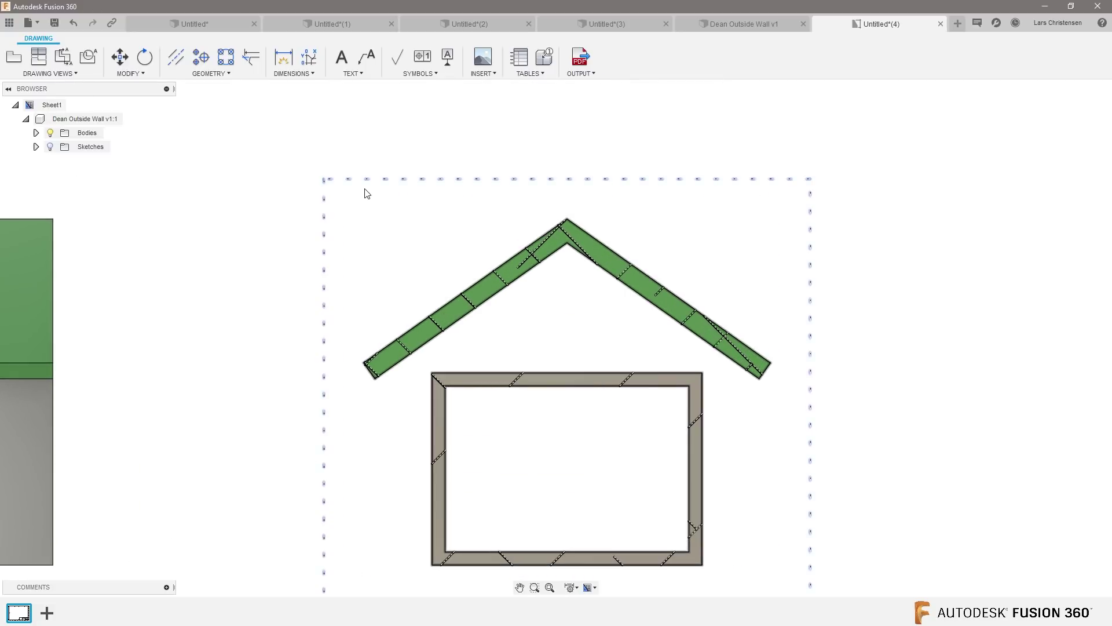
pyautogui.scroll(-4, 345, 248)
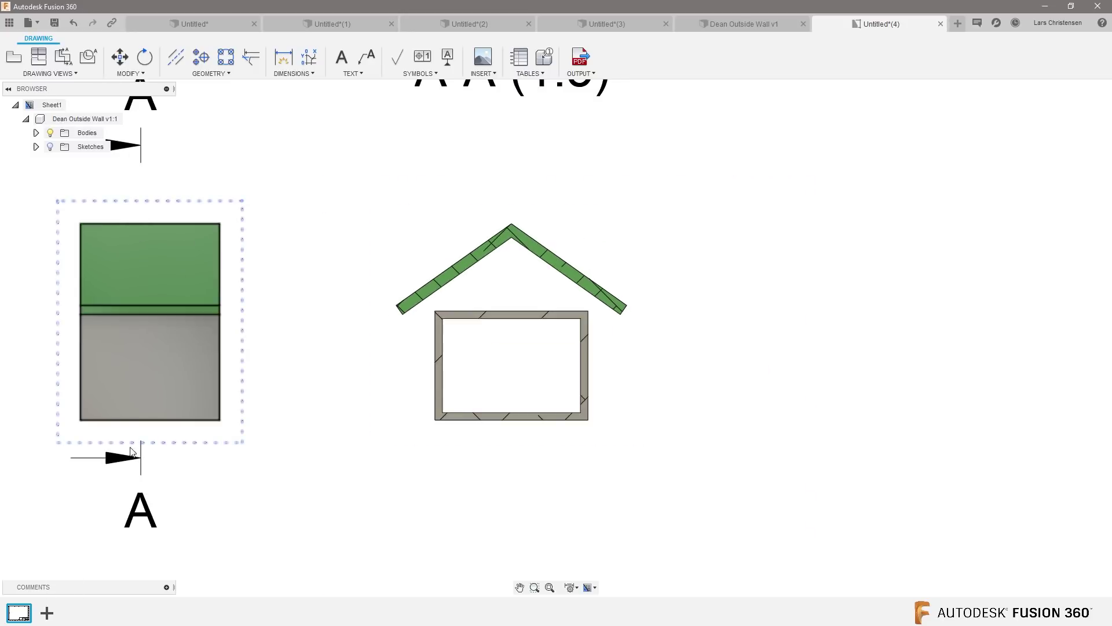
pyautogui.click(499, 445)
# - Delete the old section view
pyautogui.press('Delete')
pyautogui.scroll(-1, 355, 457)
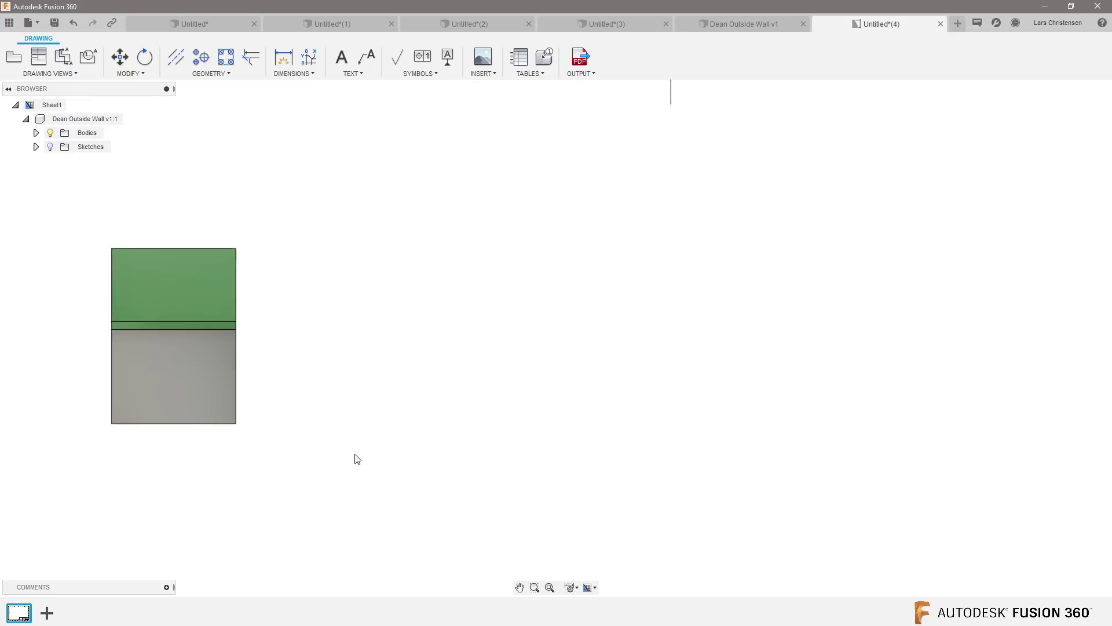
pyautogui.scroll(1, 166, 199)
# - Draw a new stepped section line through the wall's front view
pyautogui.click(72, 66)
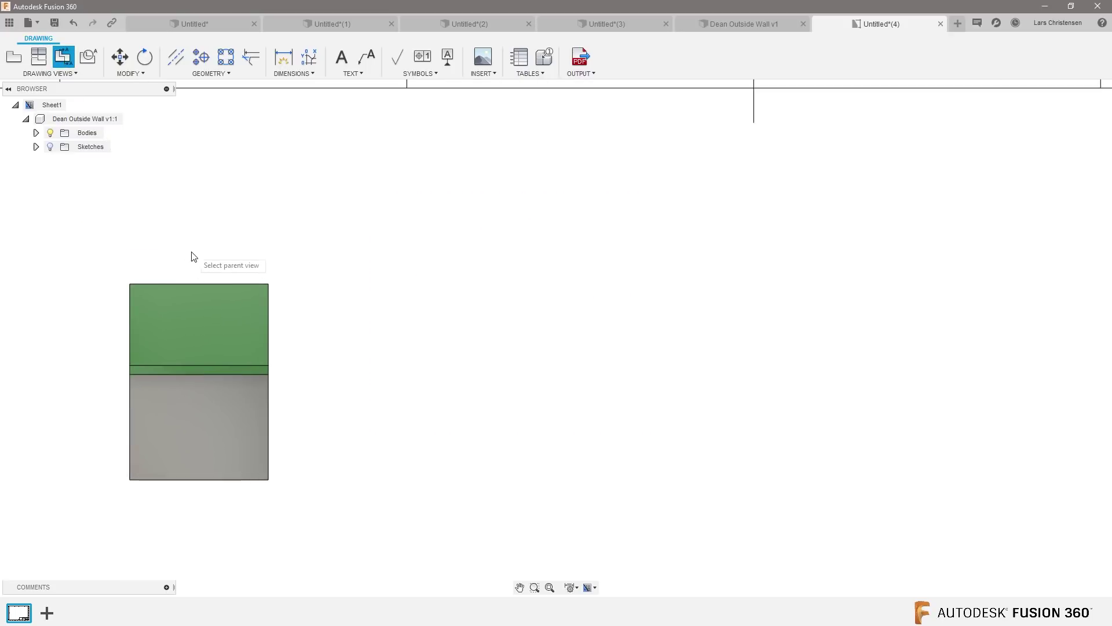
pyautogui.click(190, 314)
pyautogui.click(194, 231)
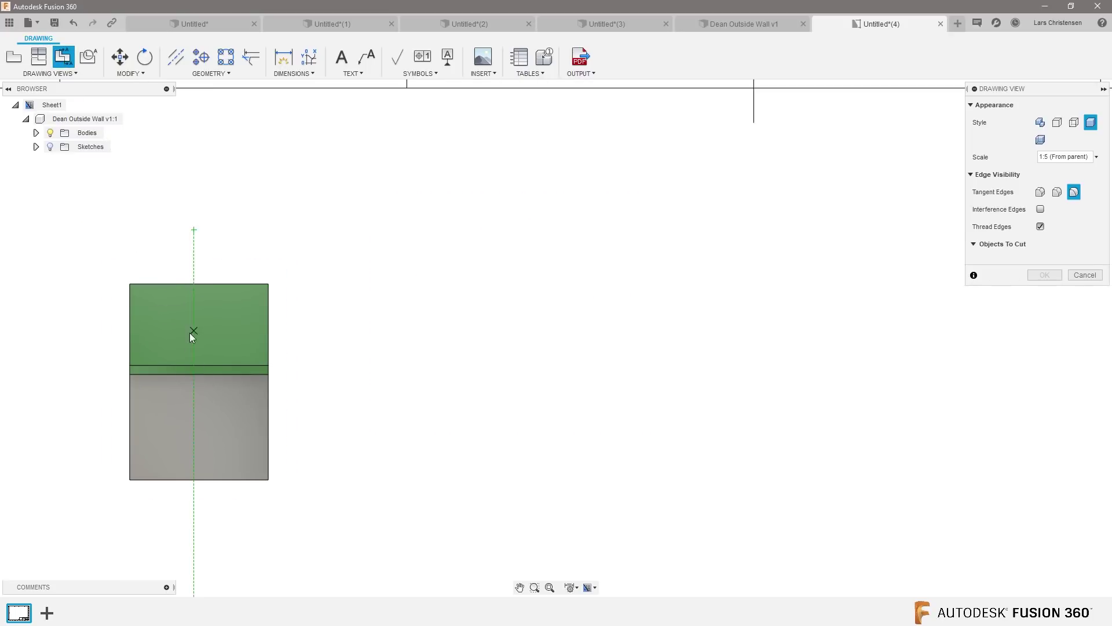
pyautogui.click(193, 397)
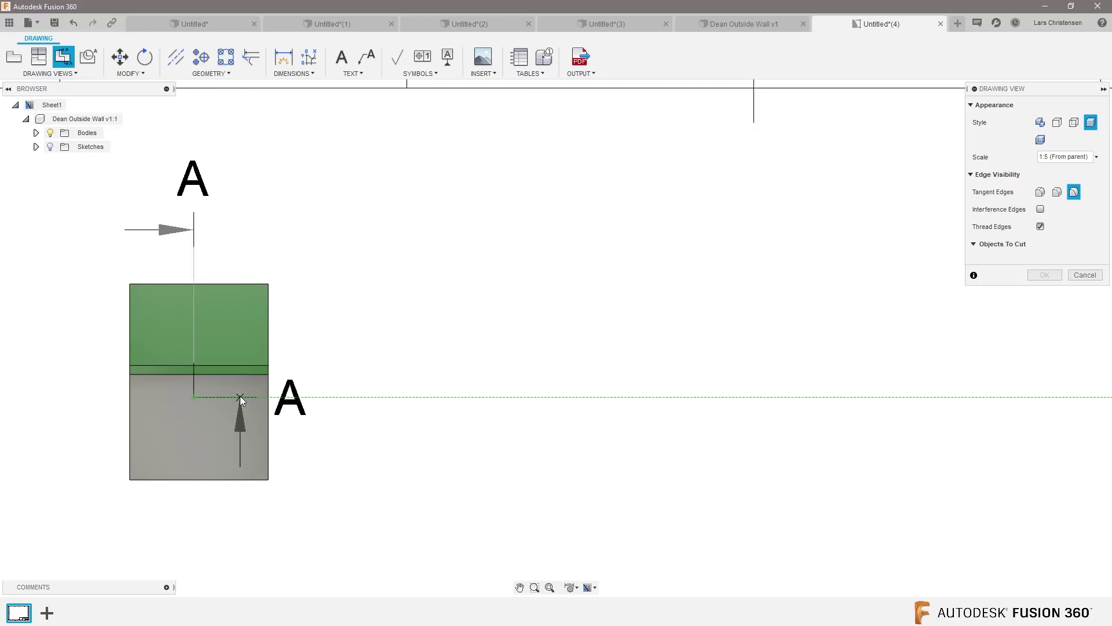
pyautogui.click(240, 397)
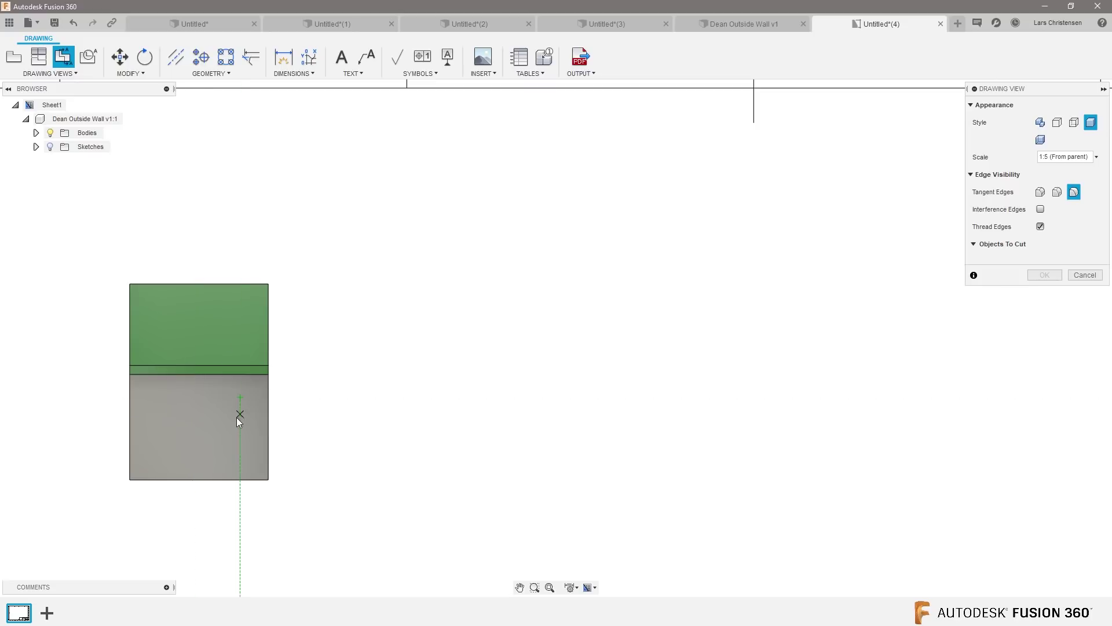
pyautogui.click(241, 528)
pyautogui.press('Return')
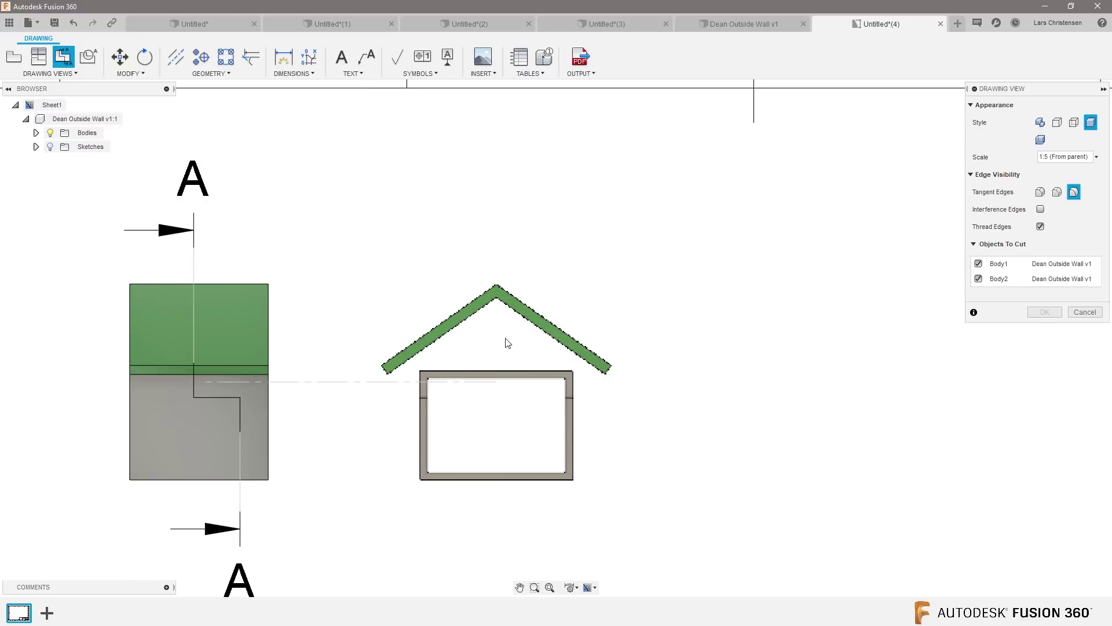
# - Place the new section view A-A at 1:5 to the right and confirm it
pyautogui.click(521, 340)
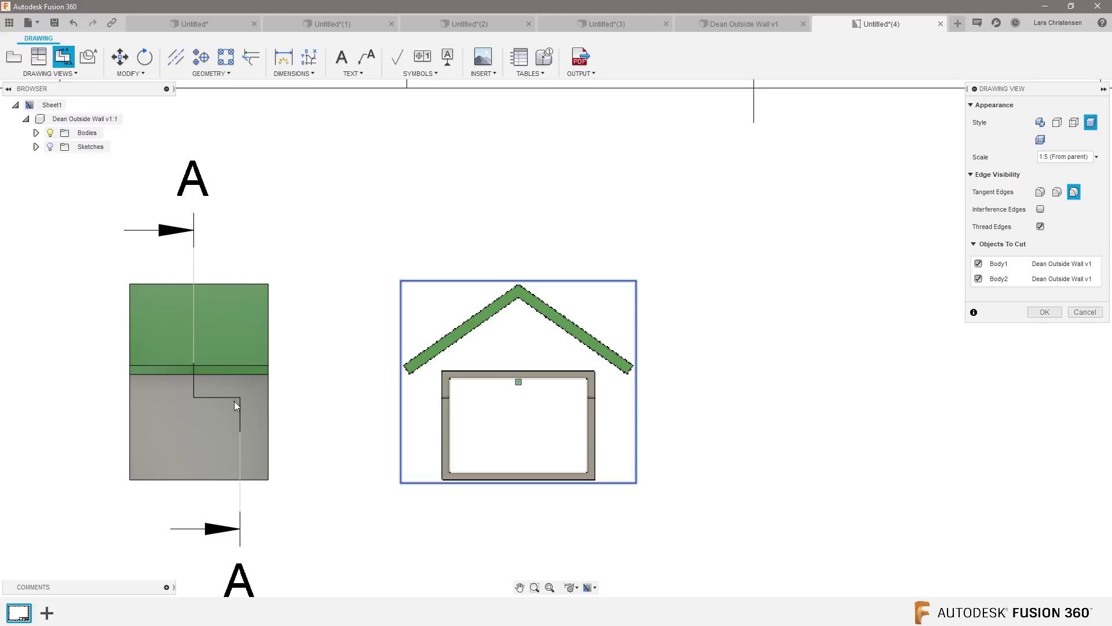
pyautogui.click(1044, 312)
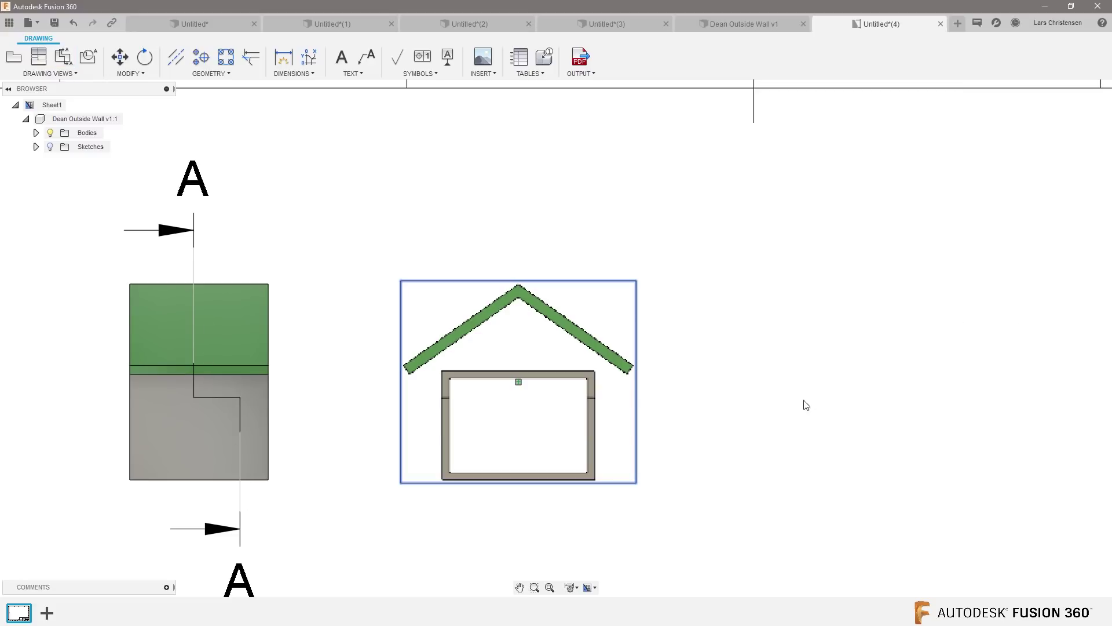
pyautogui.click(486, 411)
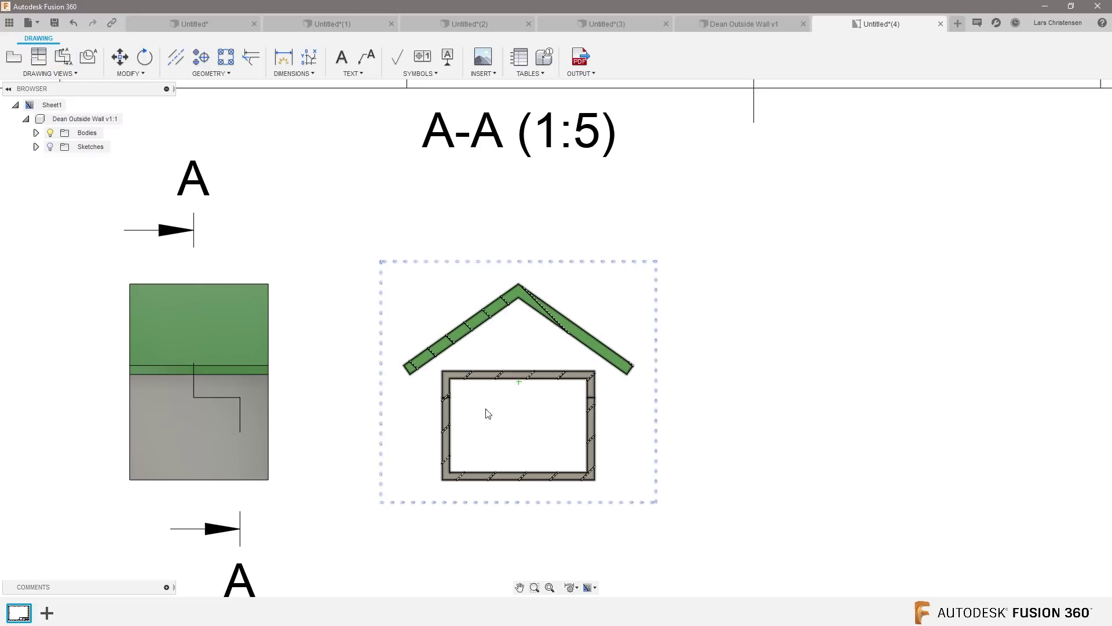
pyautogui.scroll(5, 633, 402)
# - Add a leader note reading 'Outside Wall' attached to the section's right wall edge
pyautogui.click(357, 150)
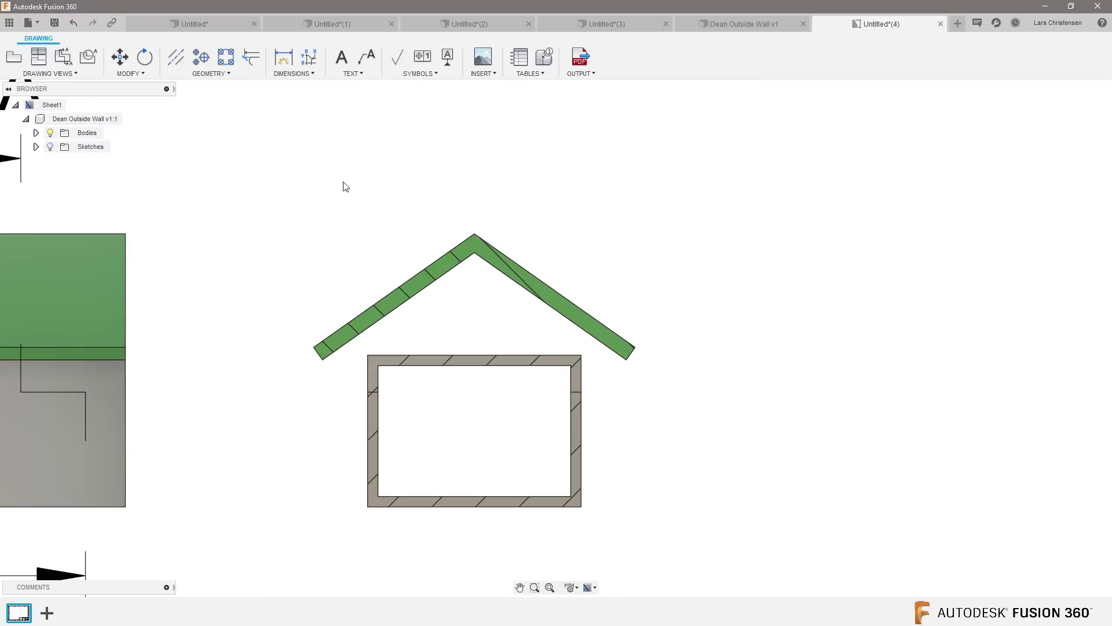
pyautogui.click(363, 60)
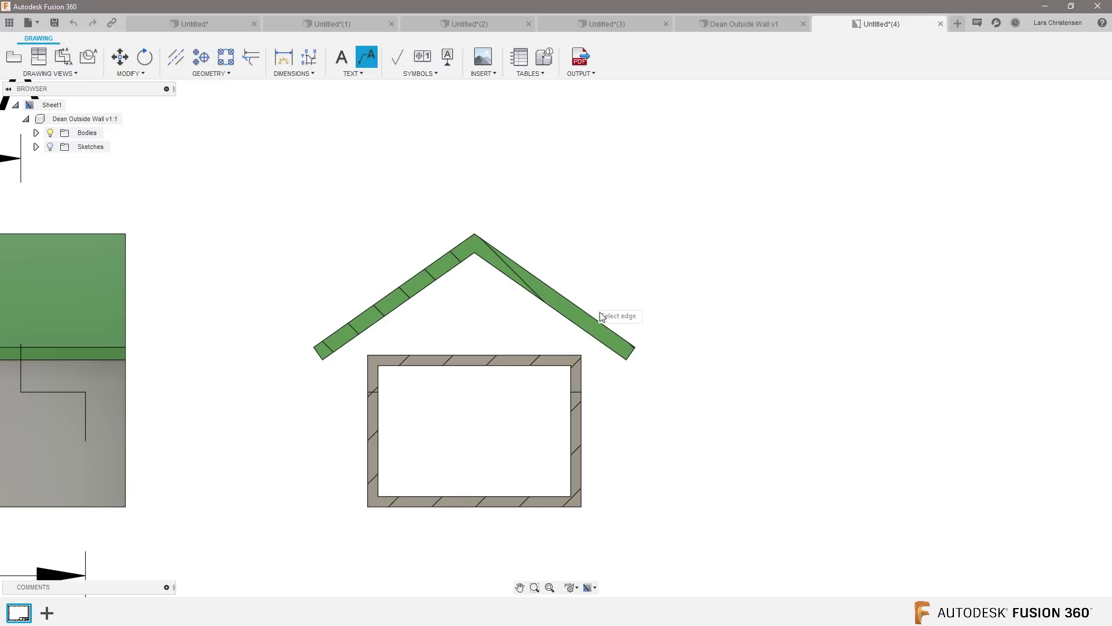
pyautogui.click(582, 455)
pyautogui.click(658, 400)
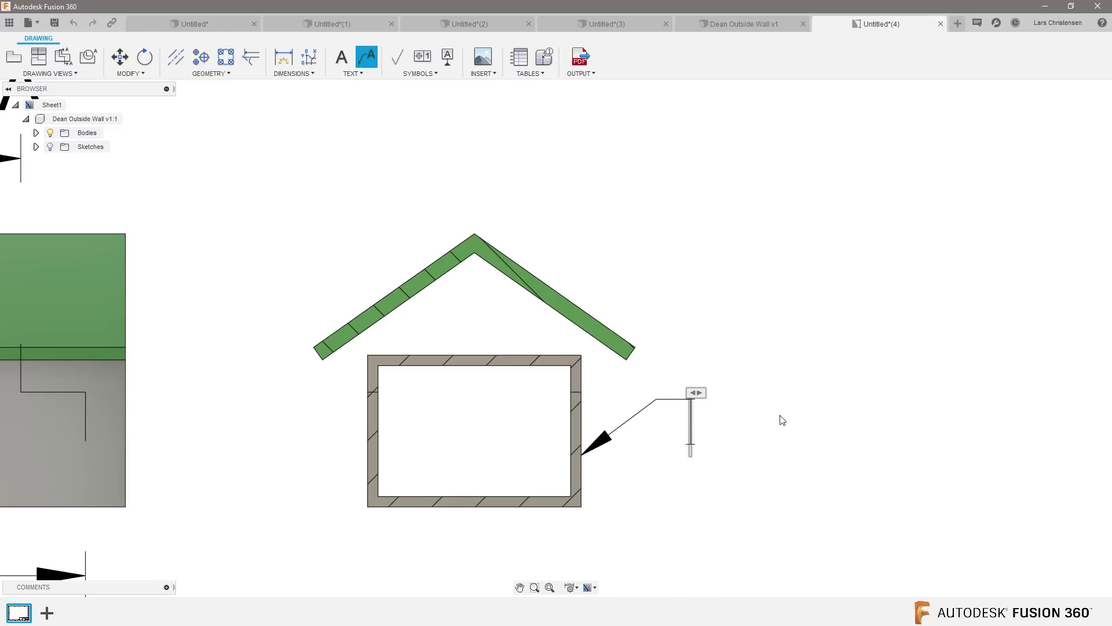
pyautogui.write('Outs')
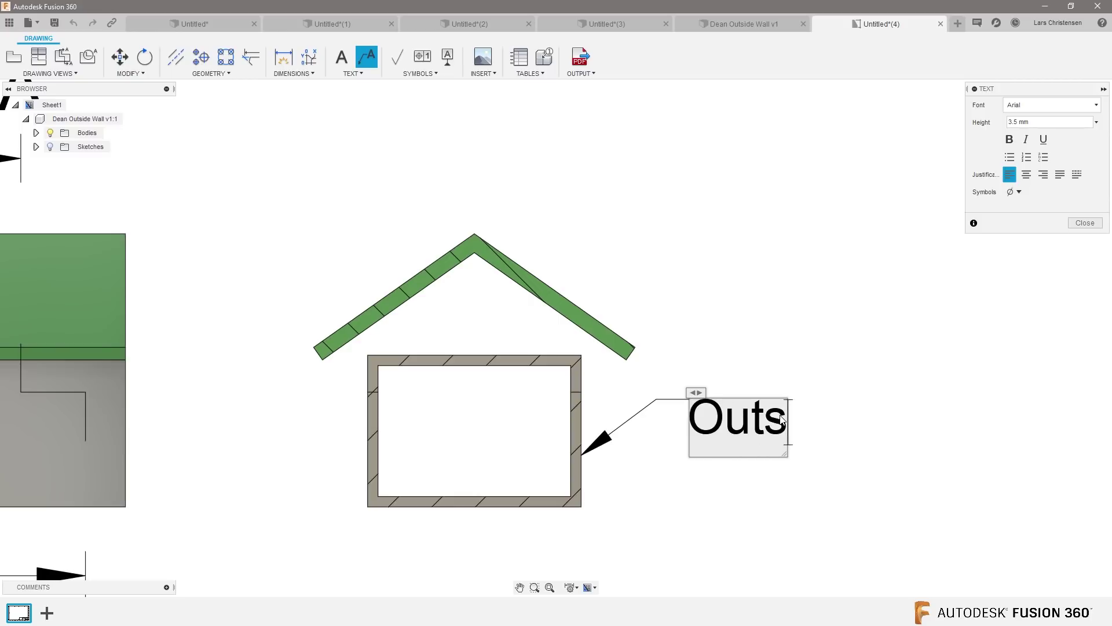
pyautogui.write('ide Wau')
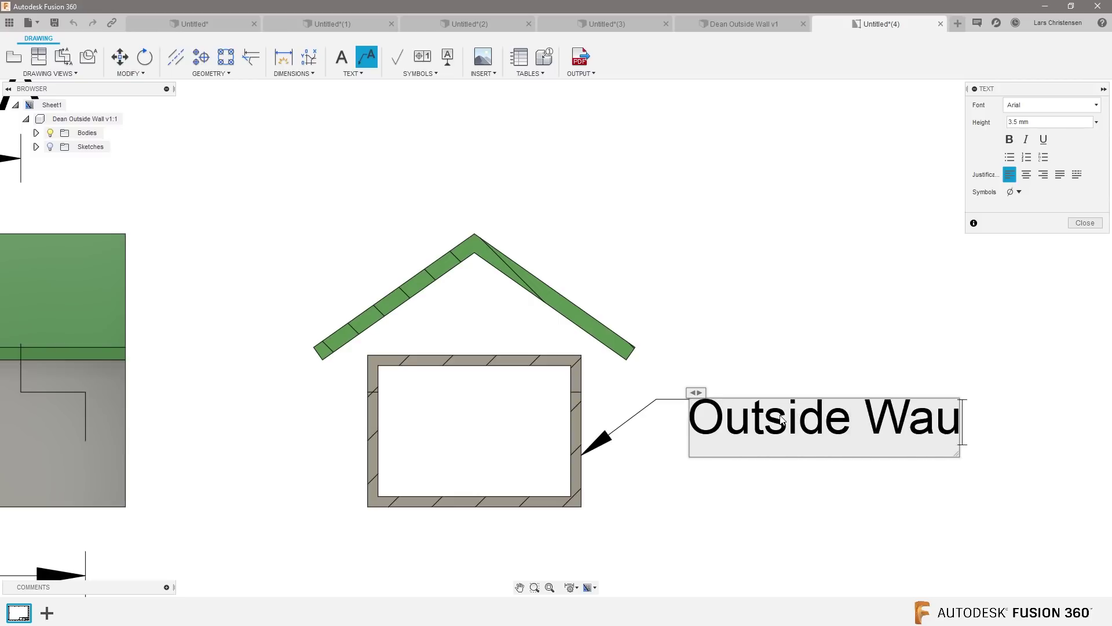
pyautogui.press('BackSpace')
pyautogui.write('ll')
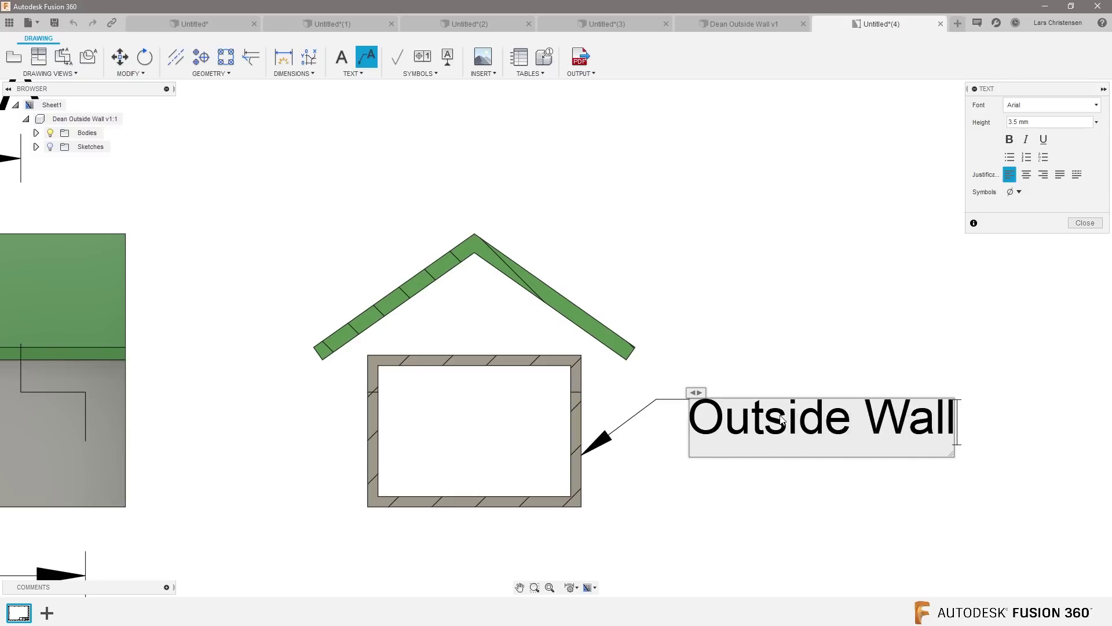
pyautogui.press('Return')
pyautogui.press('BackSpace')
pyautogui.click(1085, 223)
pyautogui.scroll(-5, 752, 213)
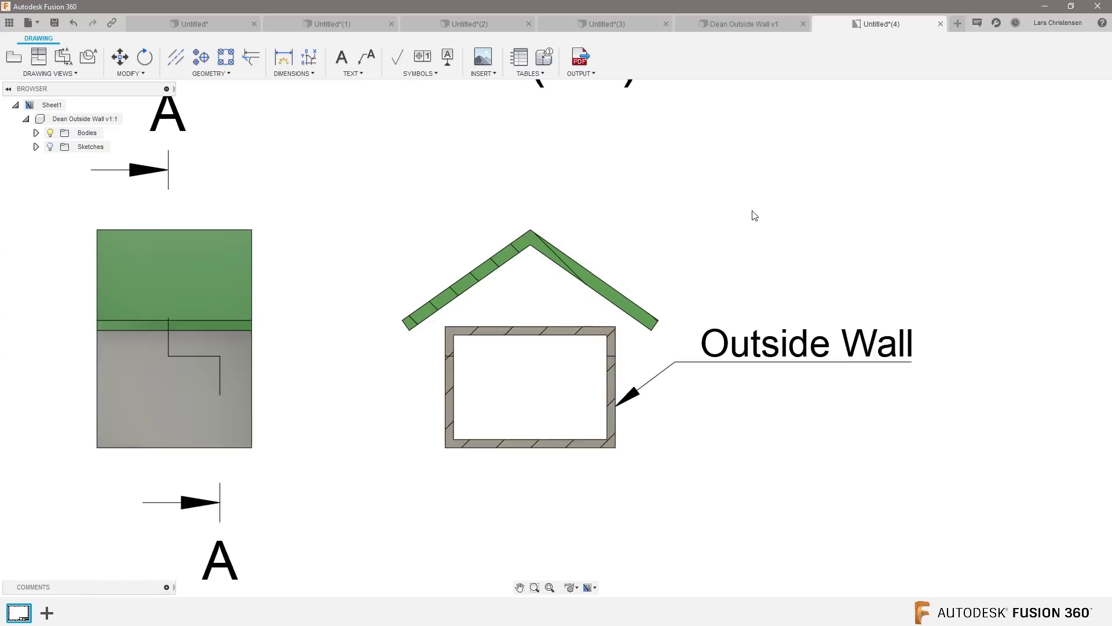
pyautogui.scroll(-5, 531, 311)
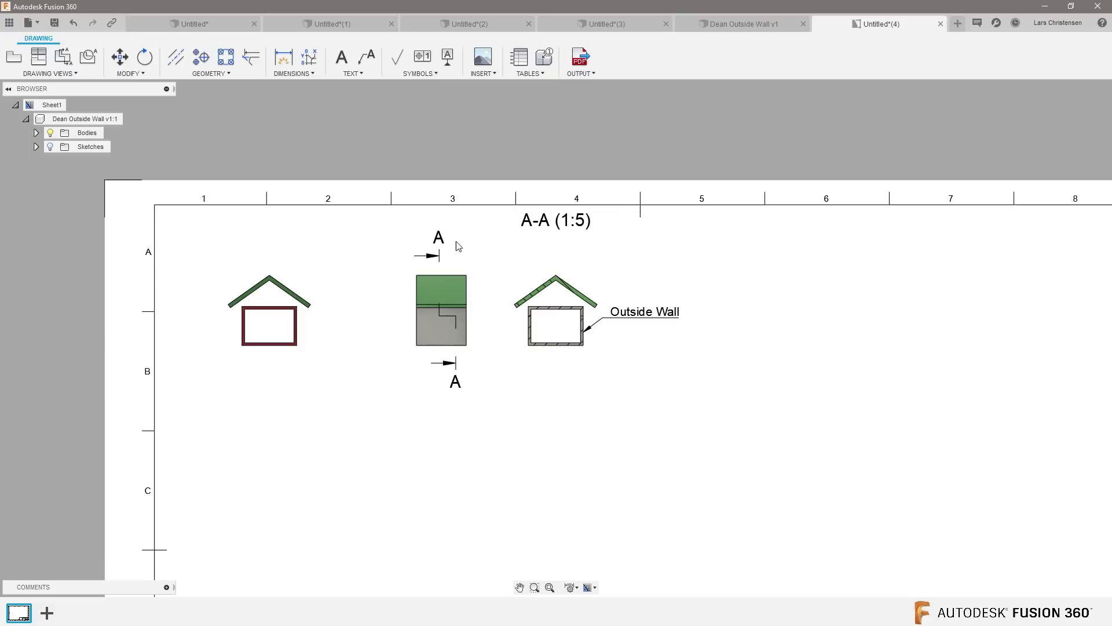
pyautogui.scroll(3, 504, 308)
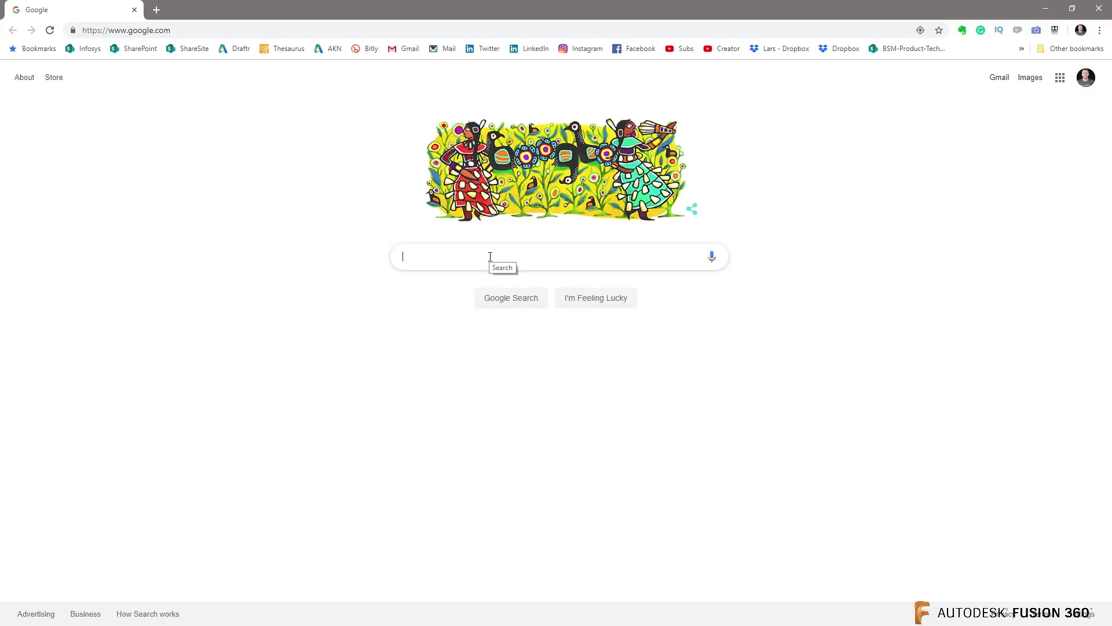
# - Search Google for 'YouTube Fusion 360 Livestream' and open the Autodesk Fusion 360 channel result
pyautogui.write('You')
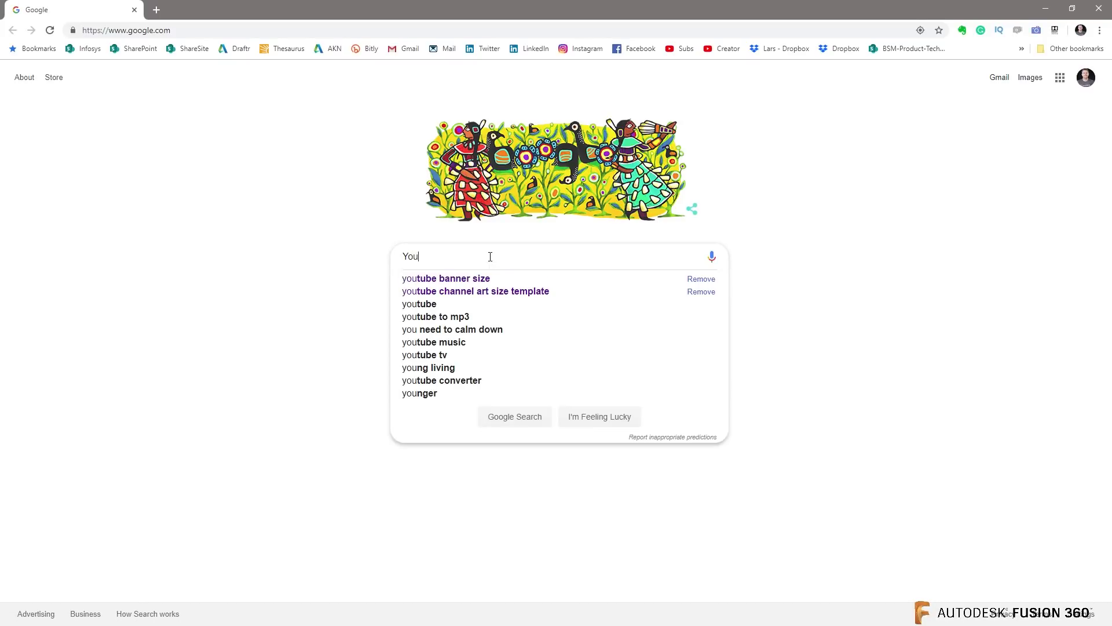
pyautogui.write('Tube Fu')
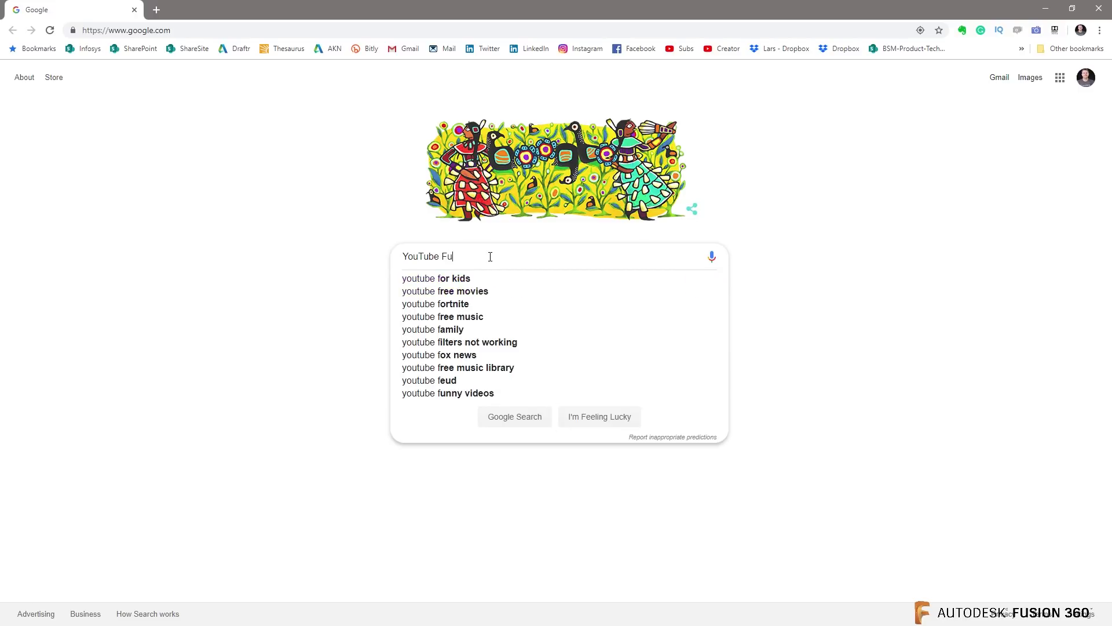
pyautogui.write('sion 360')
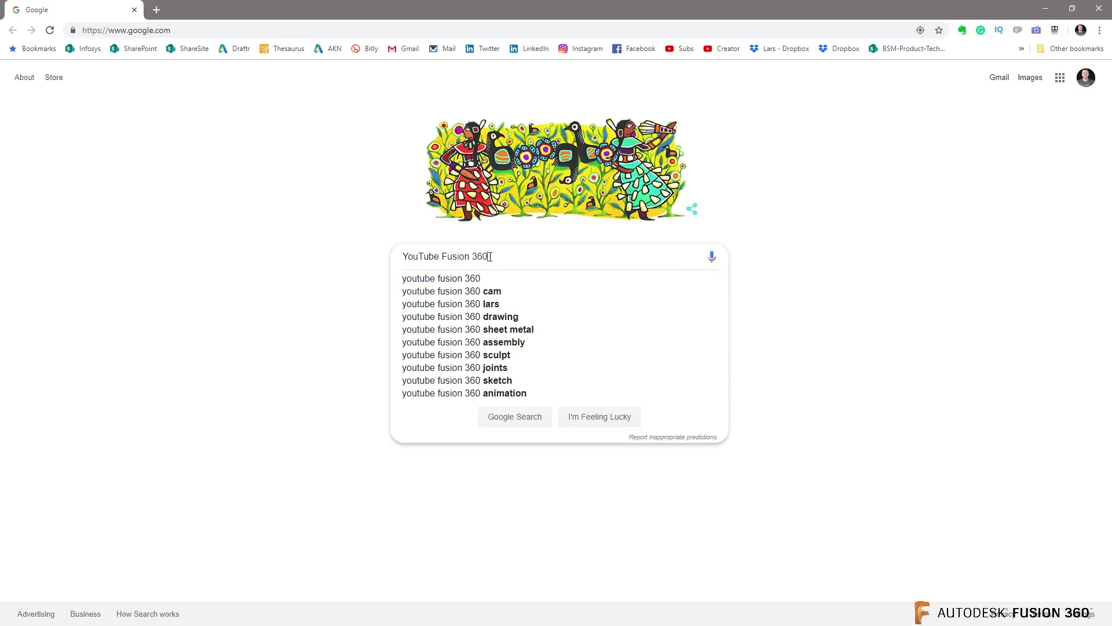
pyautogui.write(' Livestream')
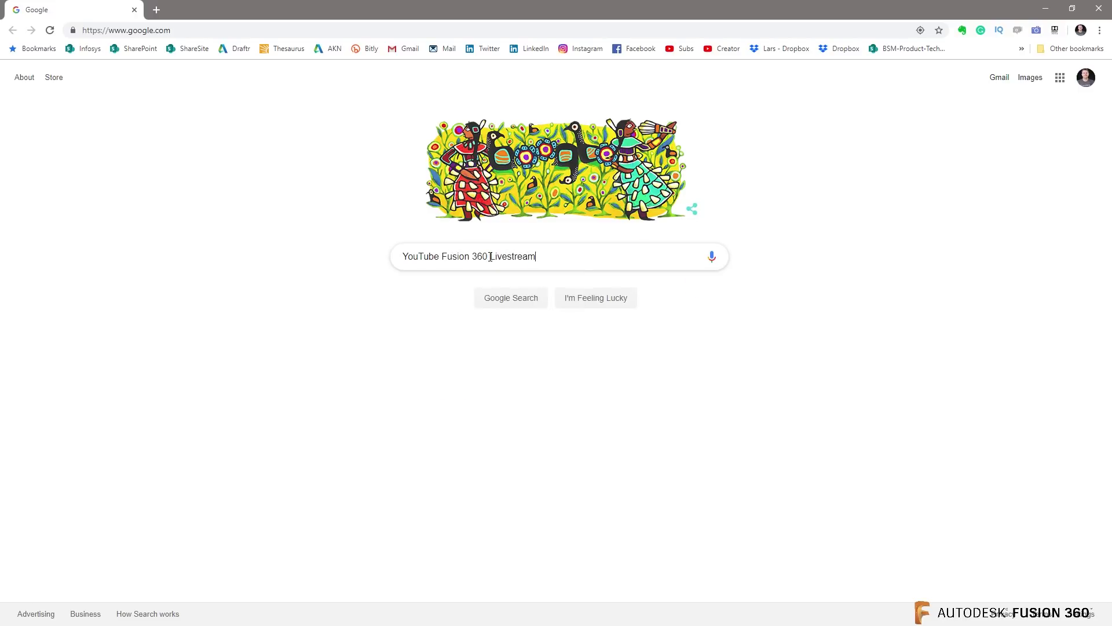
pyautogui.press('Return')
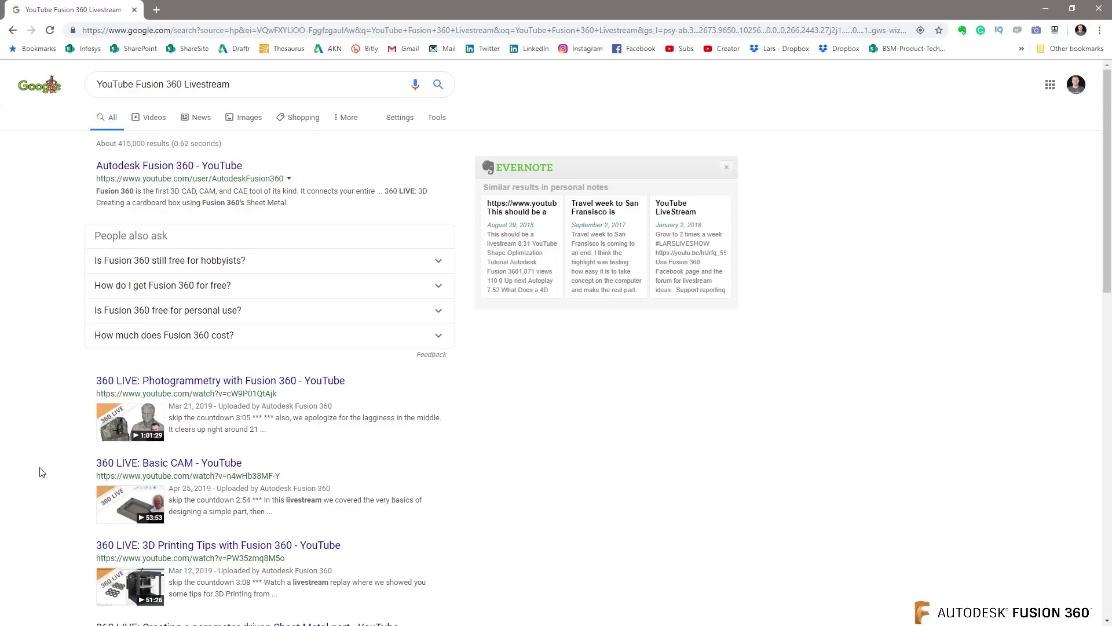
pyautogui.scroll(-2, 39, 481)
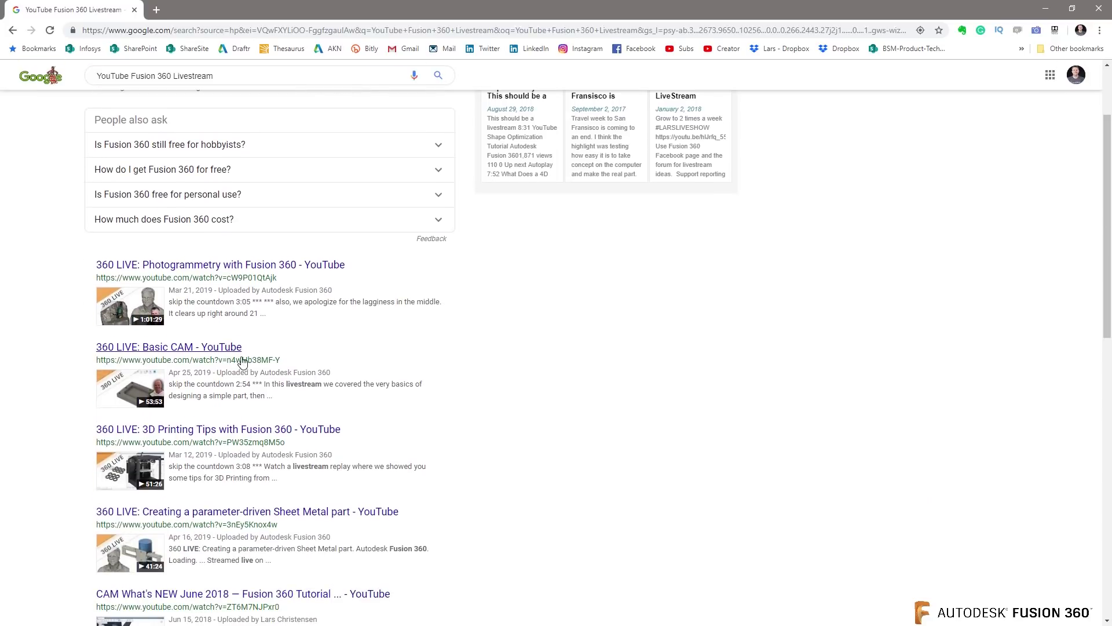
pyautogui.scroll(-5, 81, 475)
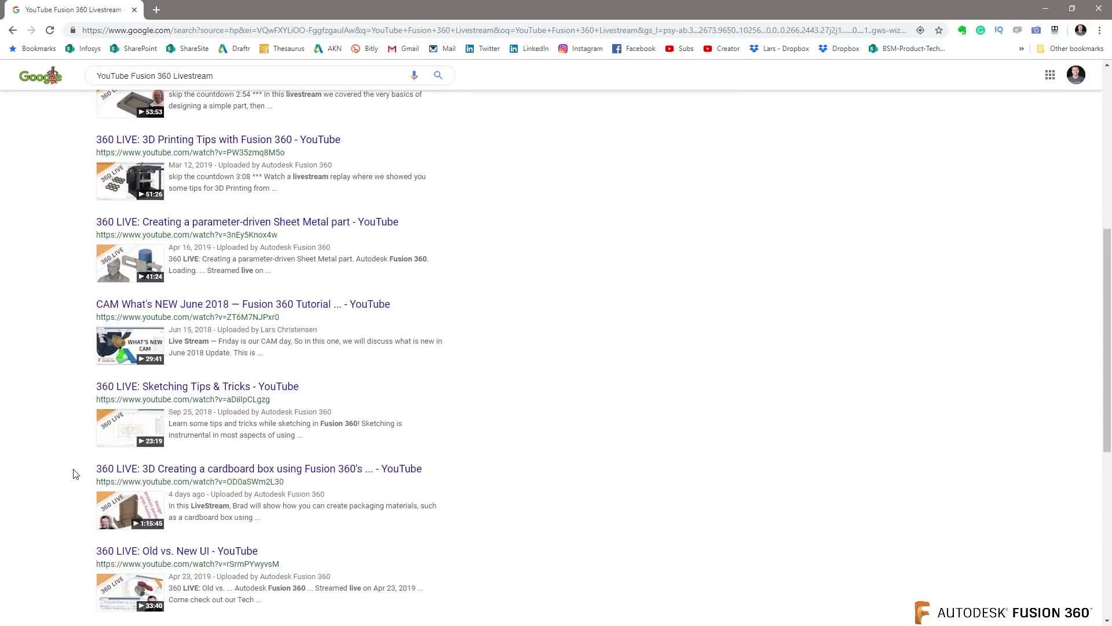
pyautogui.scroll(7, 141, 462)
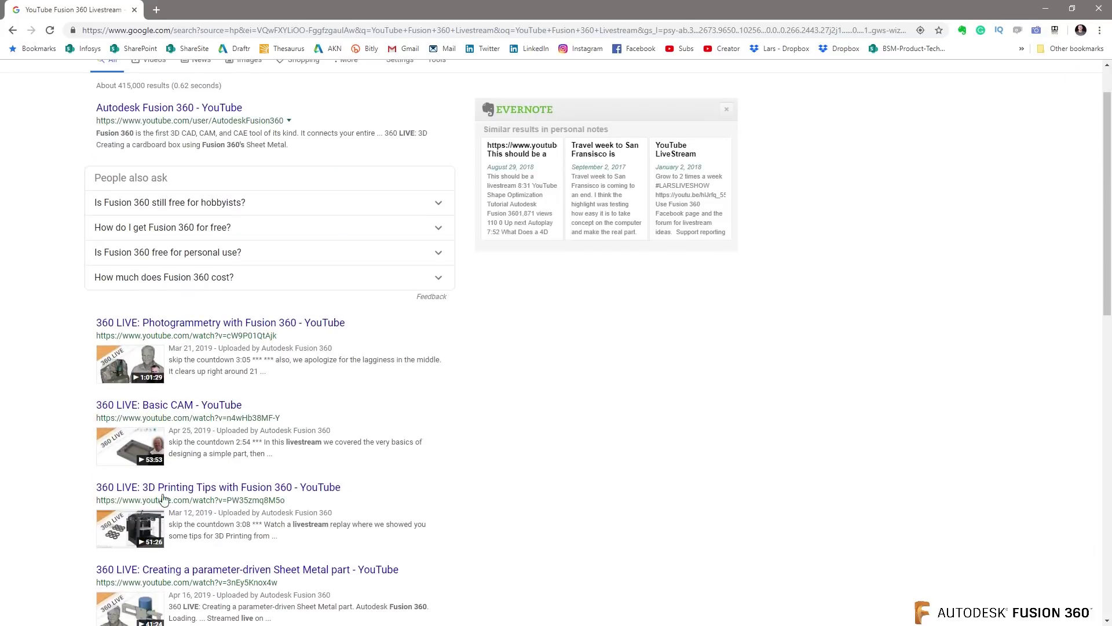
pyautogui.scroll(-2, 137, 458)
pyautogui.scroll(2, 174, 261)
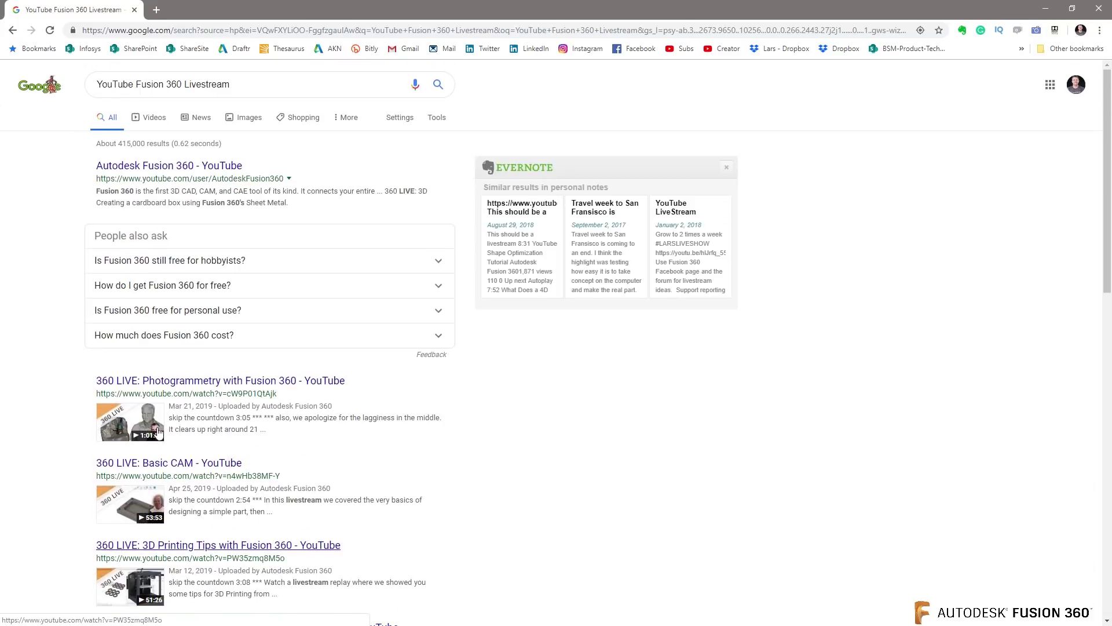
pyautogui.click(185, 168)
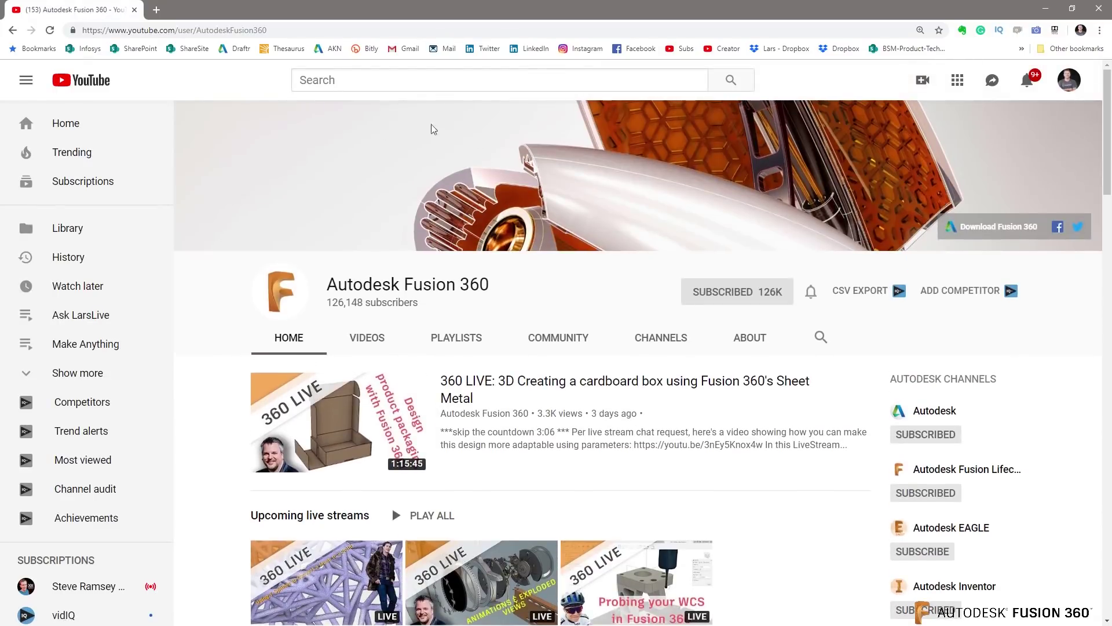
# - Search YouTube for the host's name with 'Live Fusion' and open his 'Use & Learn' channel
pyautogui.click(377, 83)
pyautogui.write('Livestr')
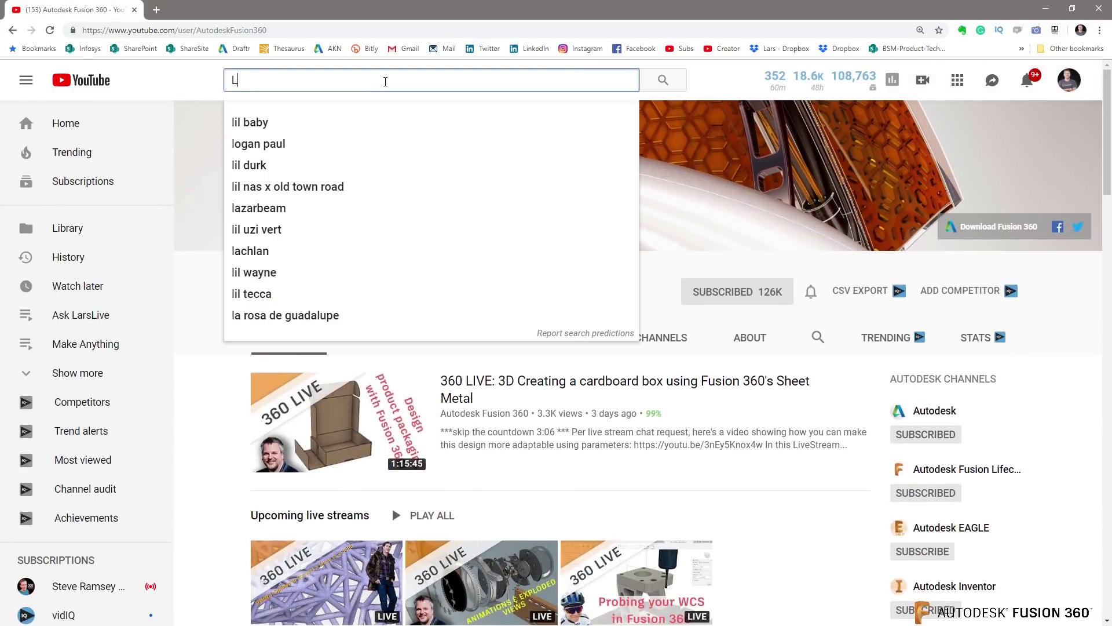
pyautogui.press('BackSpace')
pyautogui.press('BackSpace')
pyautogui.press('BackSpace')
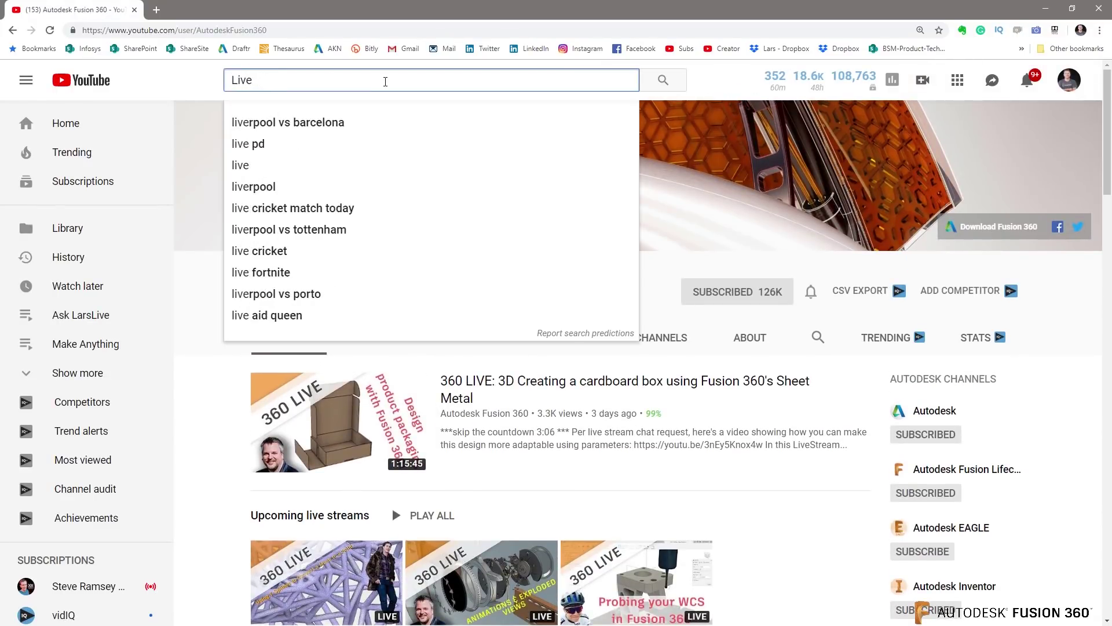
pyautogui.write('Lars')
pyautogui.press('Return')
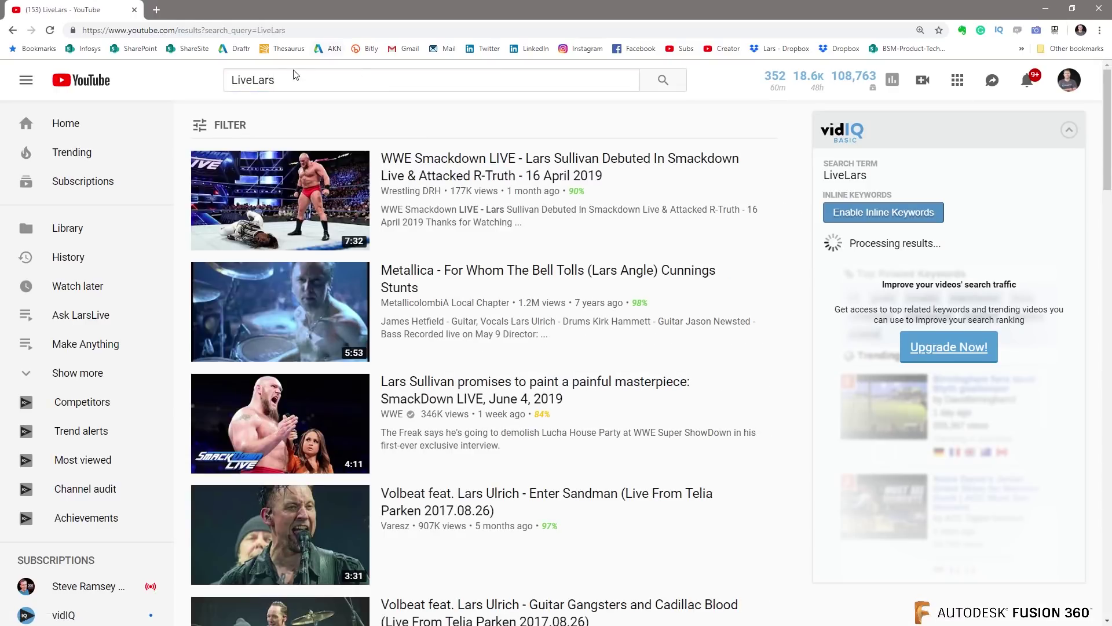
pyautogui.moveTo(293, 80); pyautogui.dragTo(153, 74)
pyautogui.write('La')
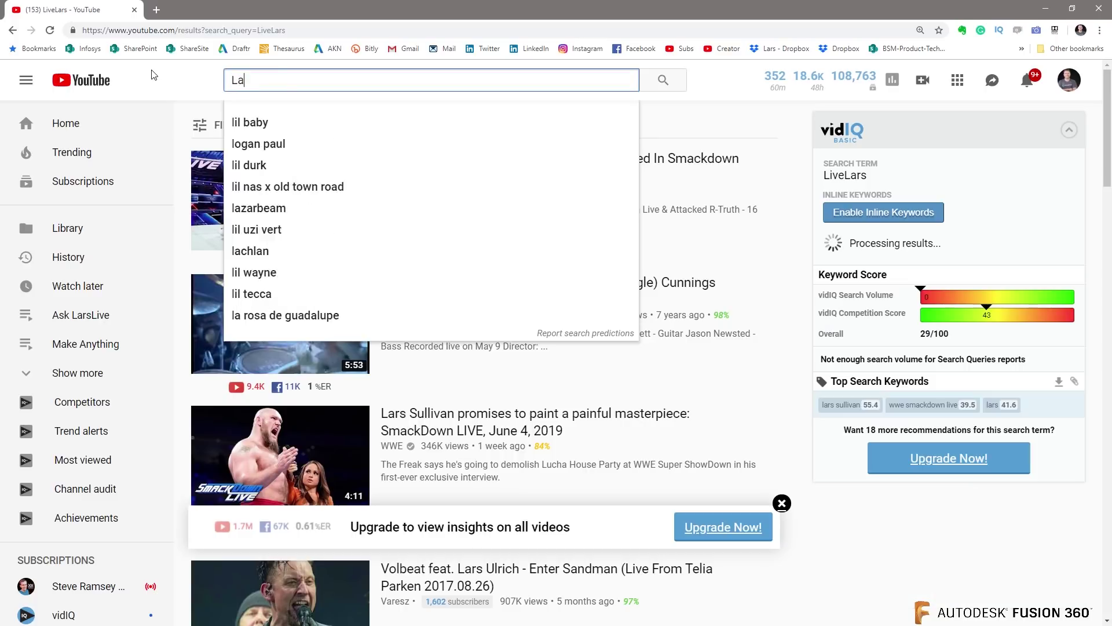
pyautogui.write('rs Live F')
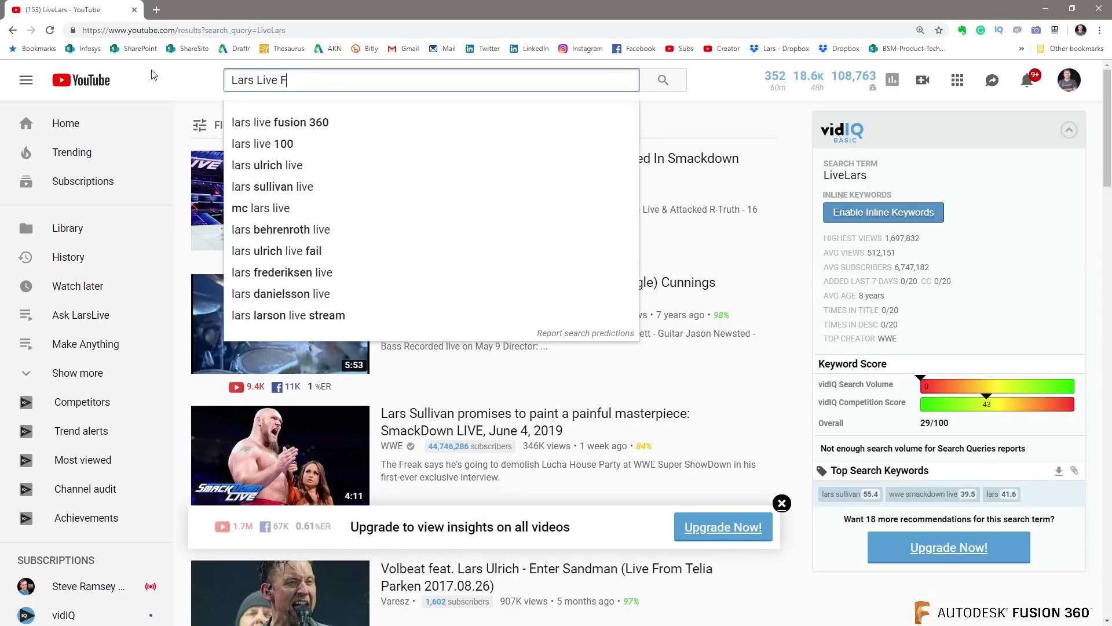
pyautogui.write('usion')
pyautogui.press('Return')
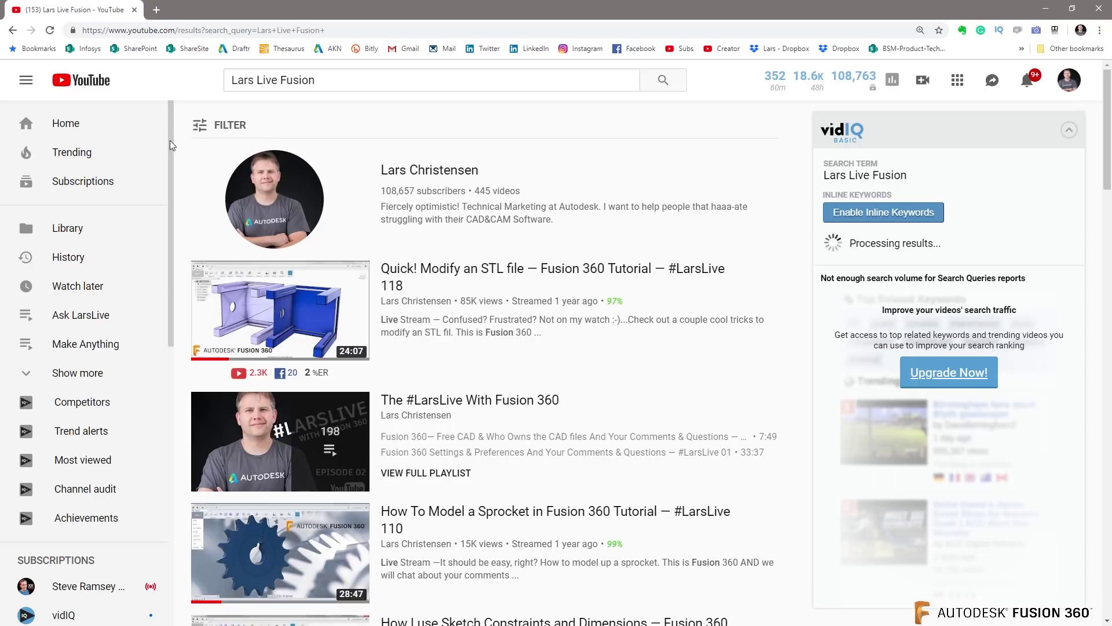
pyautogui.click(450, 172)
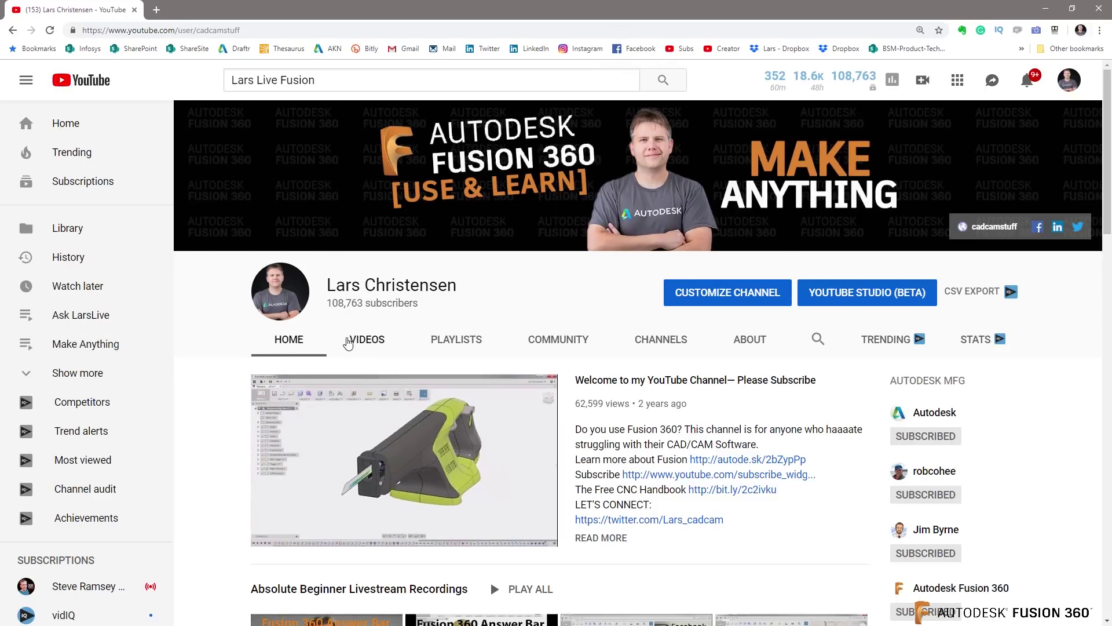
# - Open the host's livestream playlist, dismiss the miniplayer, and scroll through its 198 episodes
pyautogui.click(465, 344)
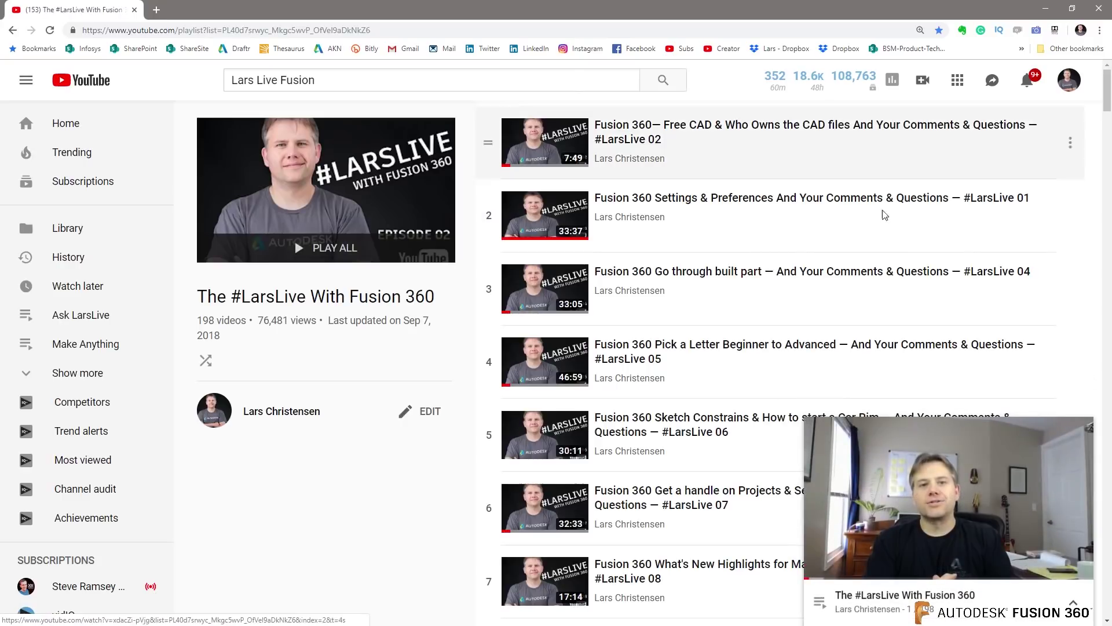
pyautogui.click(1083, 428)
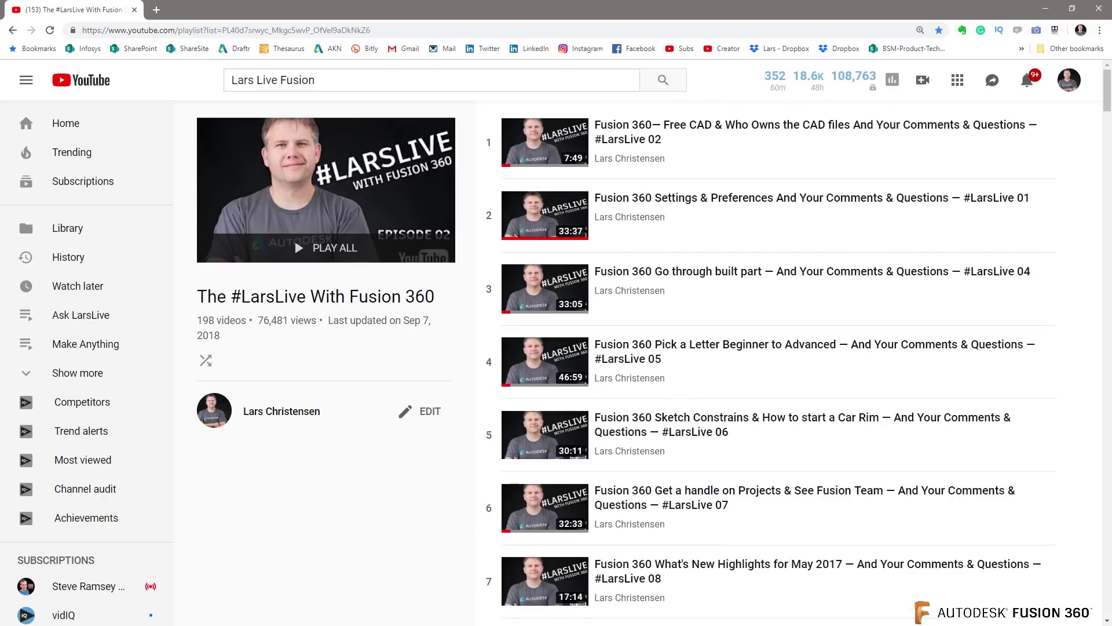
pyautogui.scroll(-20, 1006, 576)
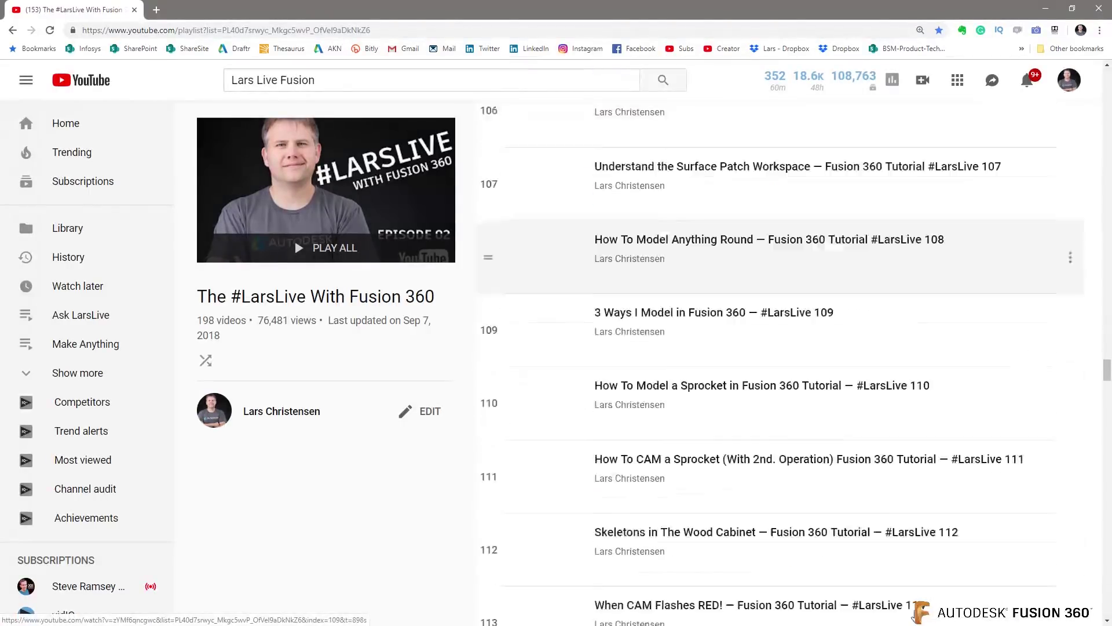
pyautogui.scroll(-20, 854, 556)
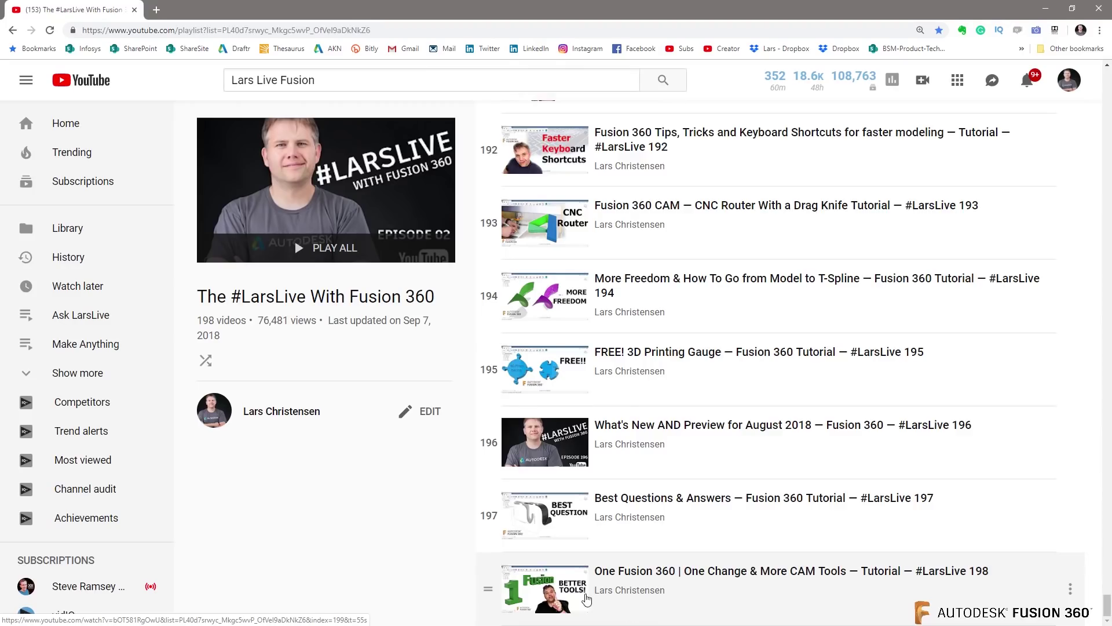
pyautogui.scroll(20, 586, 598)
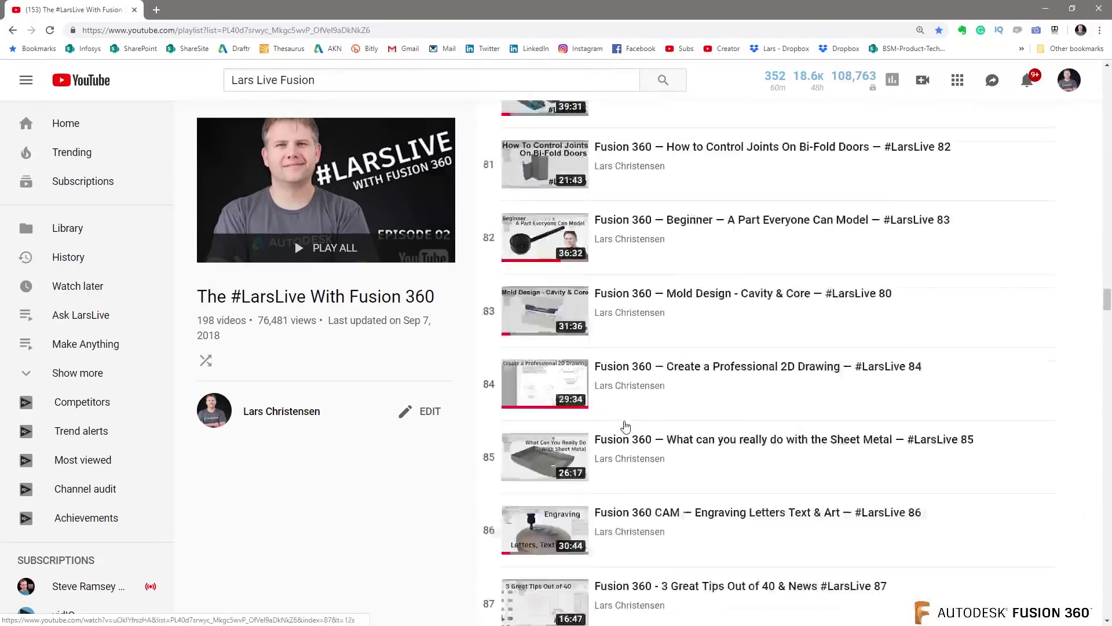
pyautogui.scroll(20, 626, 426)
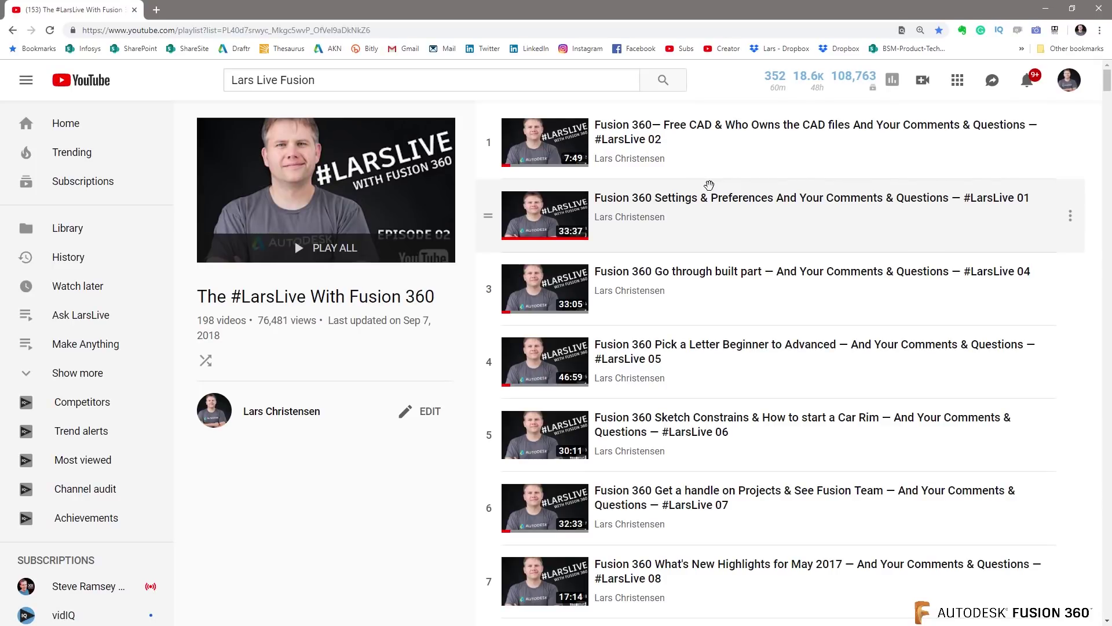
# - Search the playlist page for 'Drawing' and cycle through its matches: episodes 64 'Drawing Basics', 84 and 171
pyautogui.hotkey('ctrl', 'f')
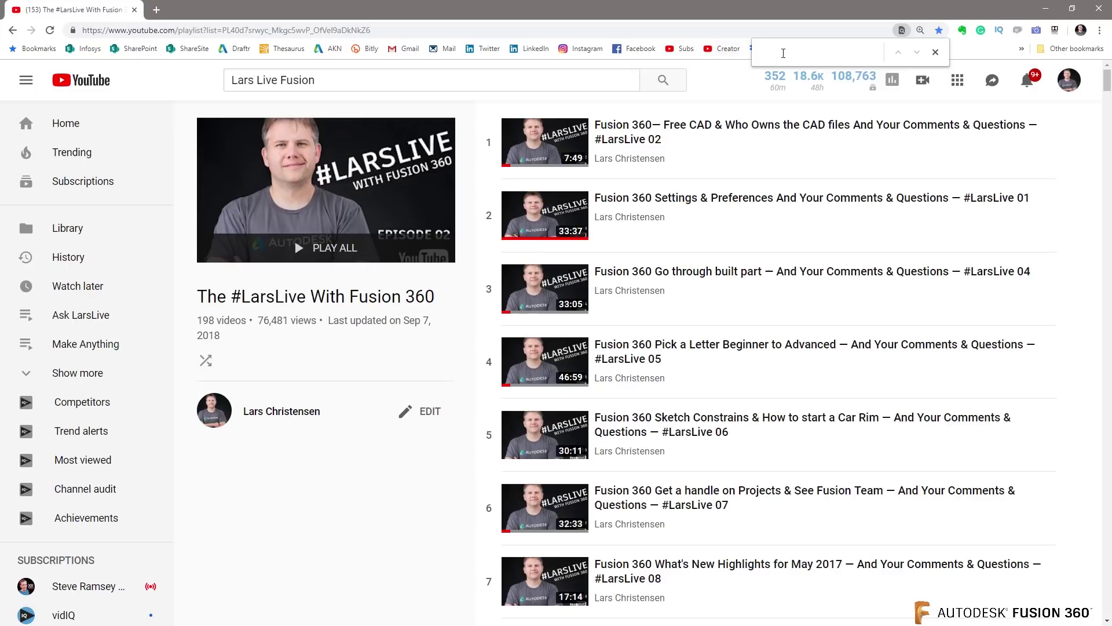
pyautogui.moveTo(788, 86)
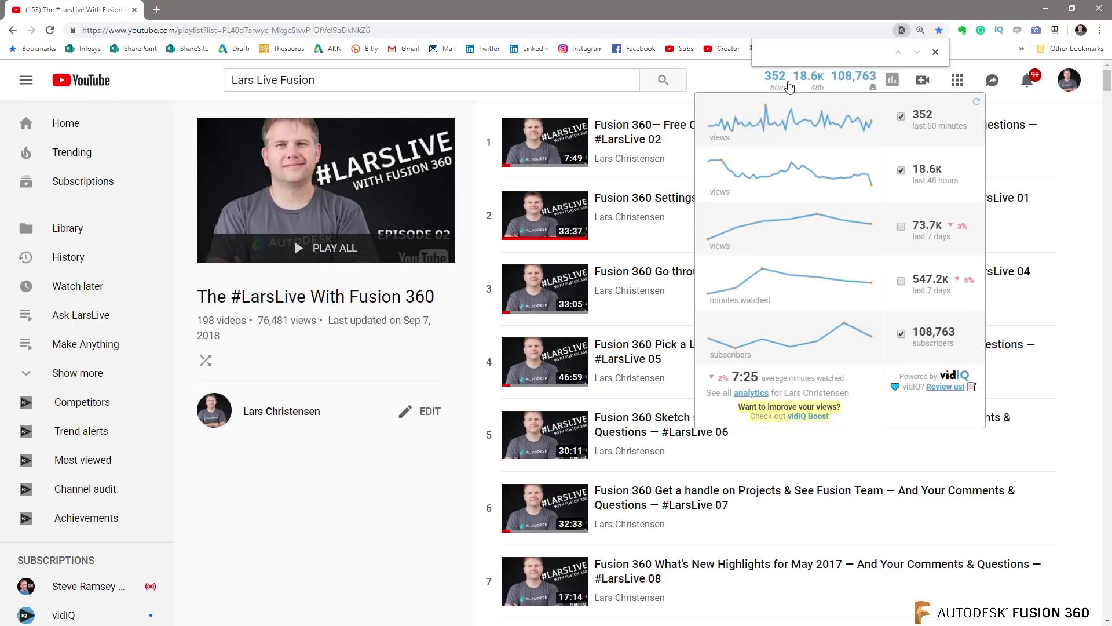
pyautogui.write('Drae')
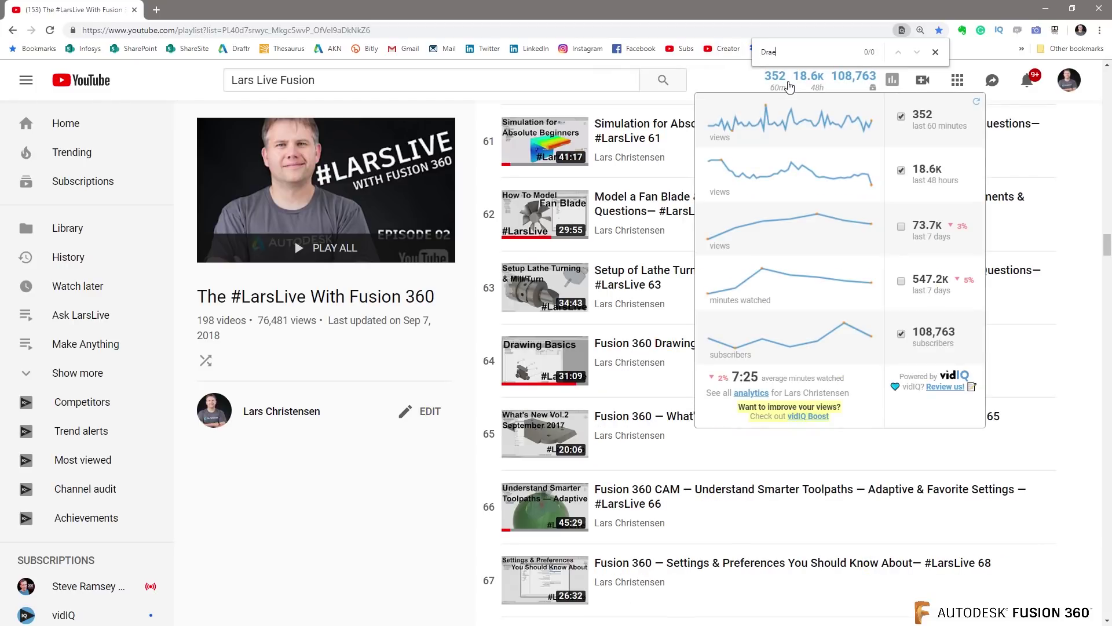
pyautogui.press('BackSpace')
pyautogui.write('wing')
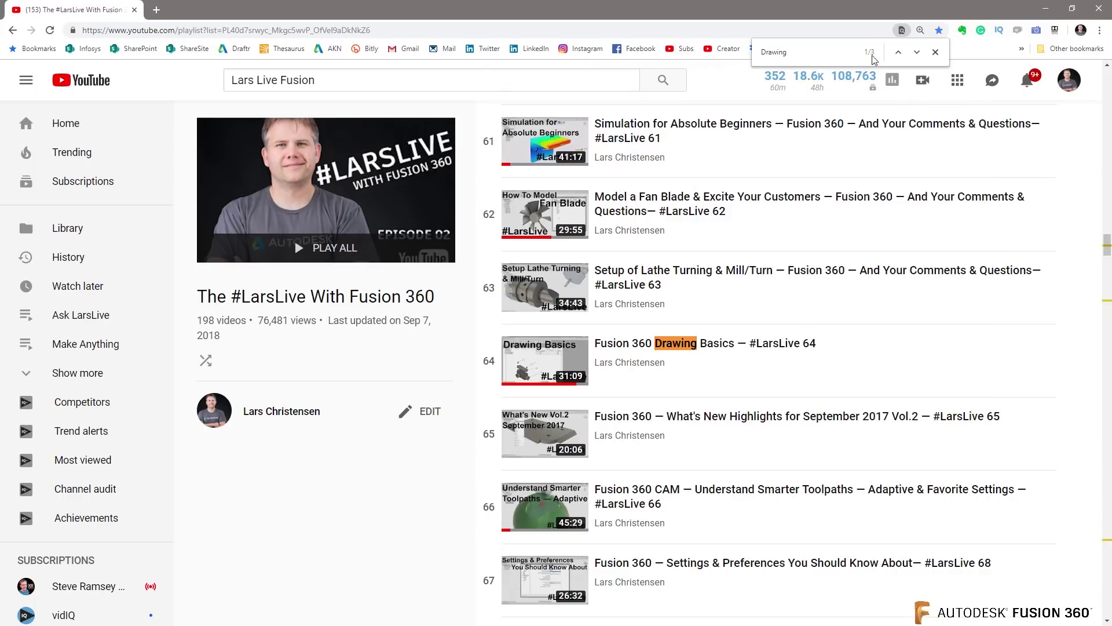
pyautogui.click(916, 54)
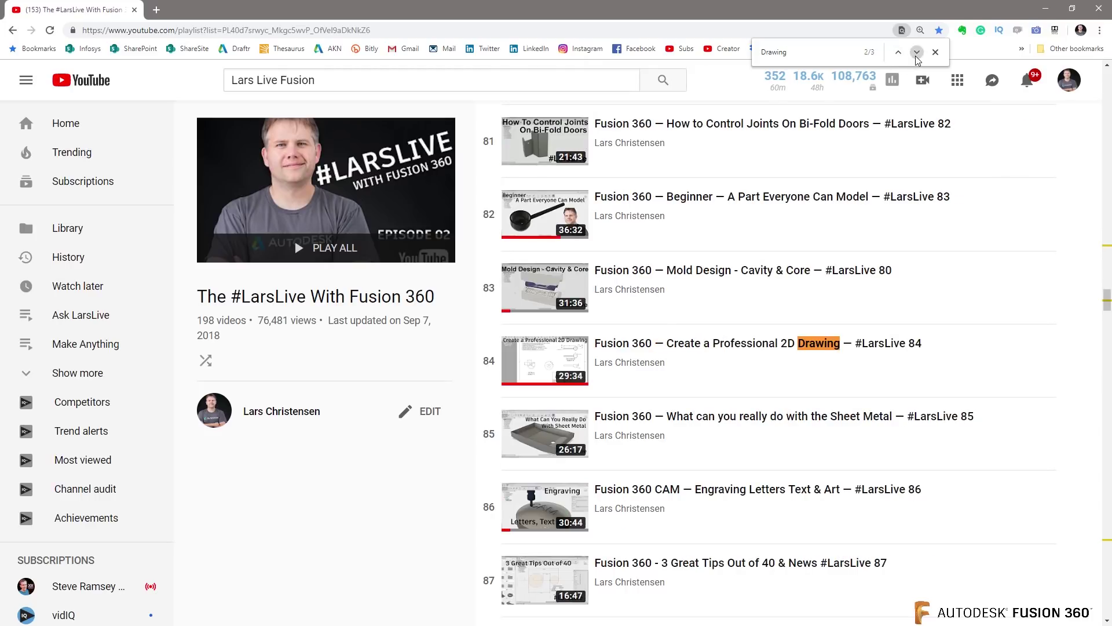
pyautogui.click(916, 53)
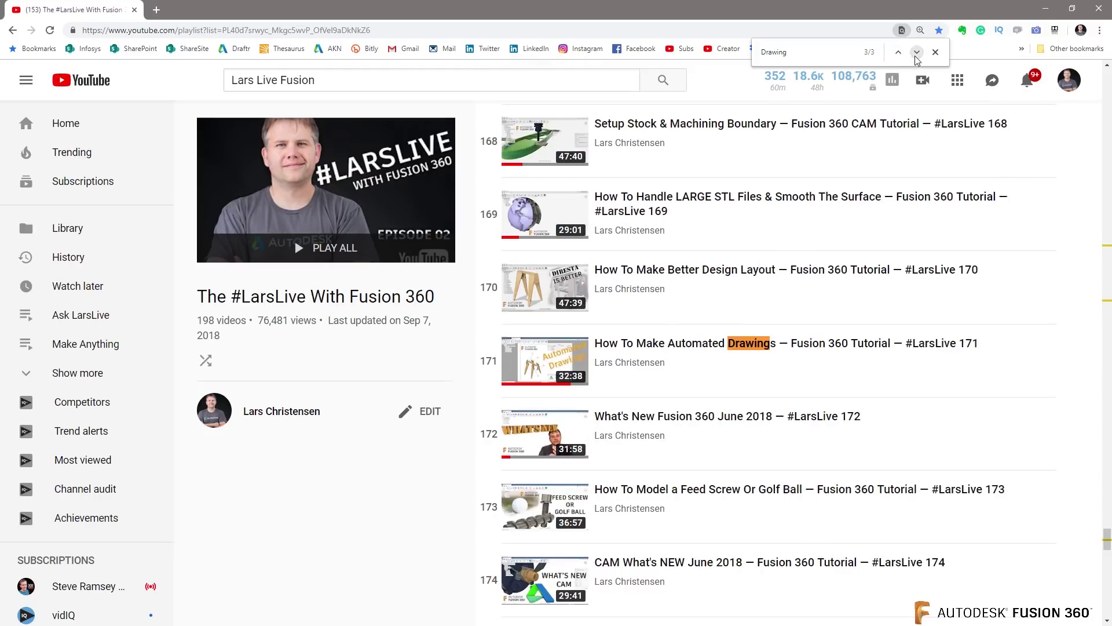
pyautogui.click(898, 52)
pyautogui.click(898, 52)
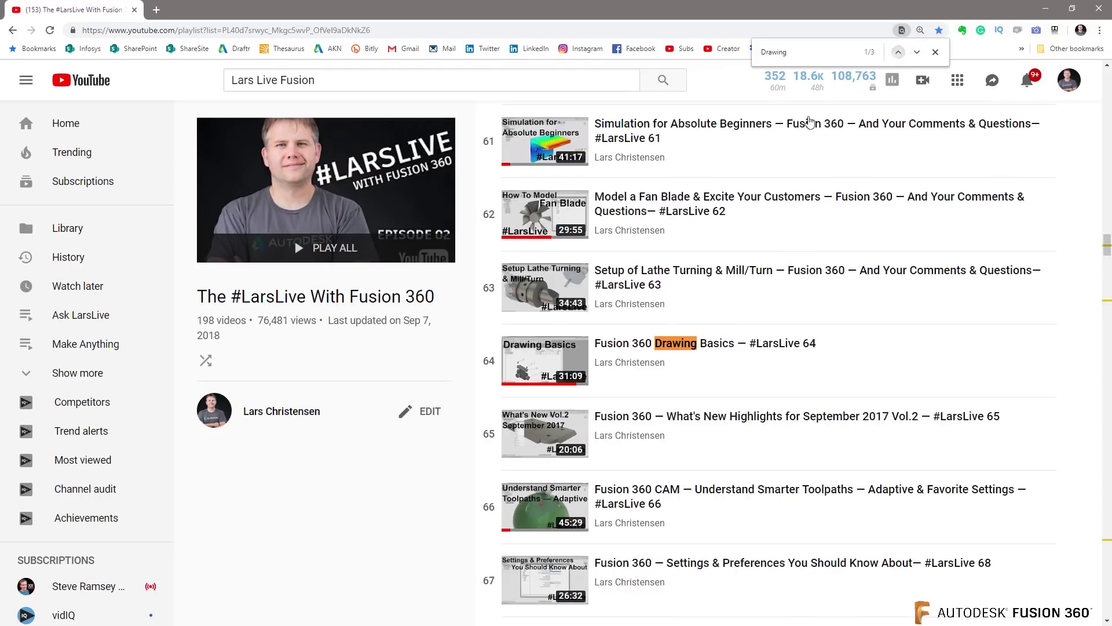